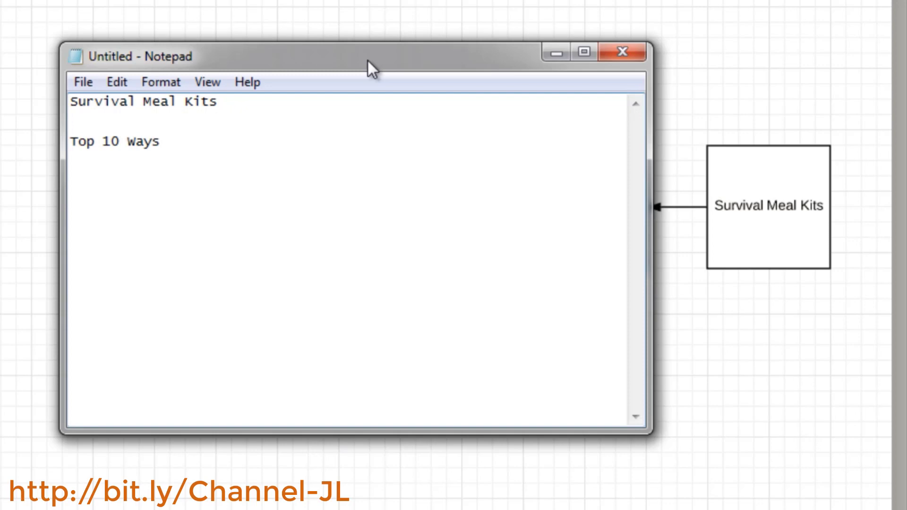
Complete the second line so it reads 'Top 10 Ways to create your own survival meals.'
{"action": "type", "text": "to create your"}
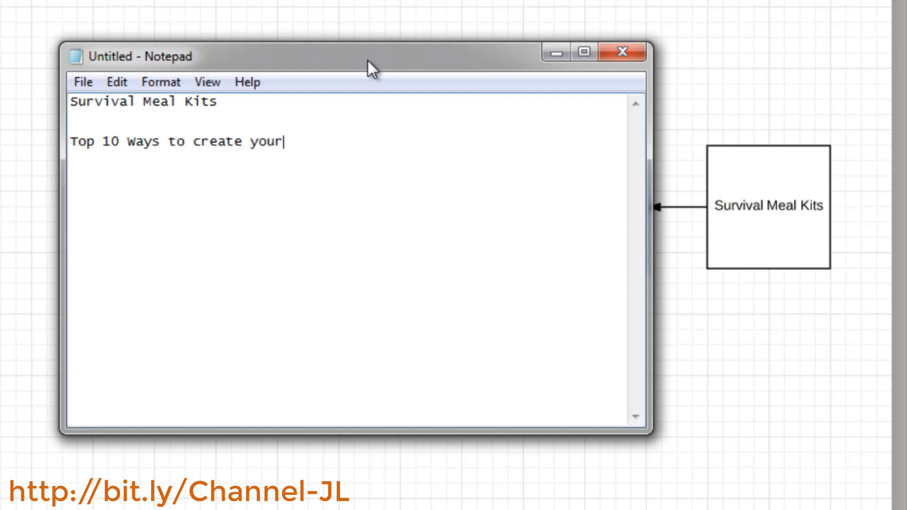
{"action": "type", "text": " own survival"}
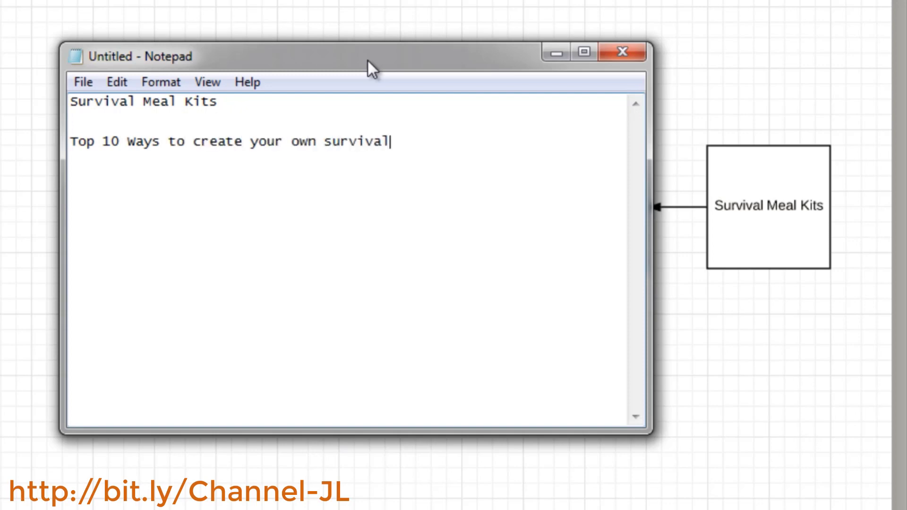
{"action": "type", "text": " meals."}
Add a new line reading 'Process = time consuming' below the heading
{"action": "key", "text": "Return"}
{"action": "type", "text": "Pro"}
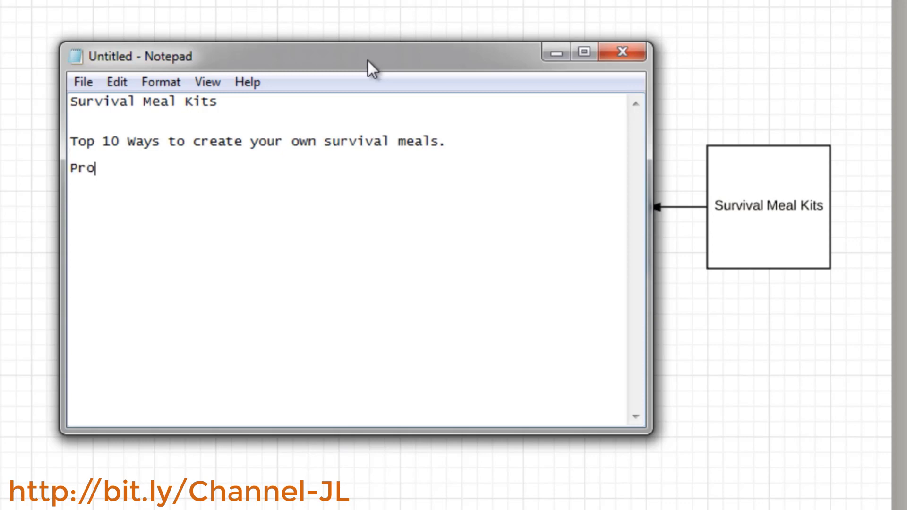
{"action": "type", "text": "cess = time consuming"}
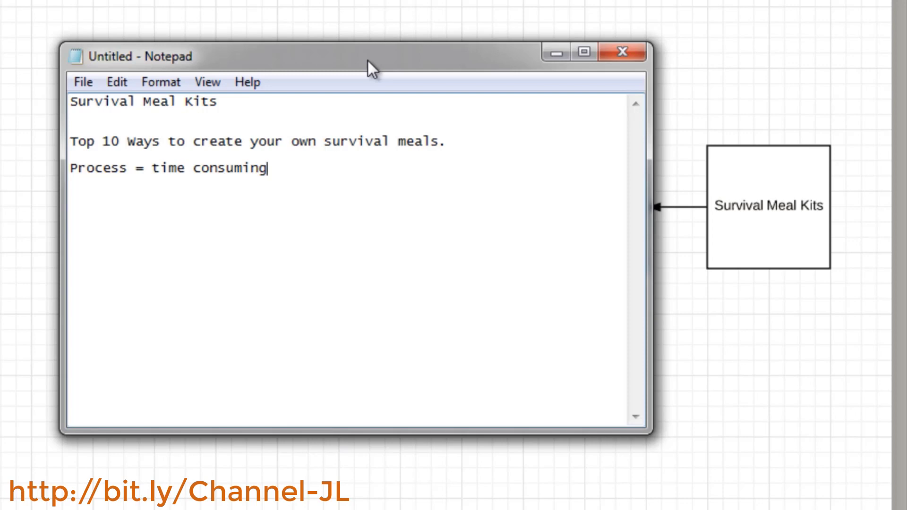
Insert a numbered list above the Process line, starting 'Top #10' followed by lines 9 down to 1
{"action": "key", "text": "Up"}
{"action": "key", "text": "Left"}
{"action": "key", "text": "Return"}
{"action": "key", "text": "Return"}
{"action": "type", "text": "To"}
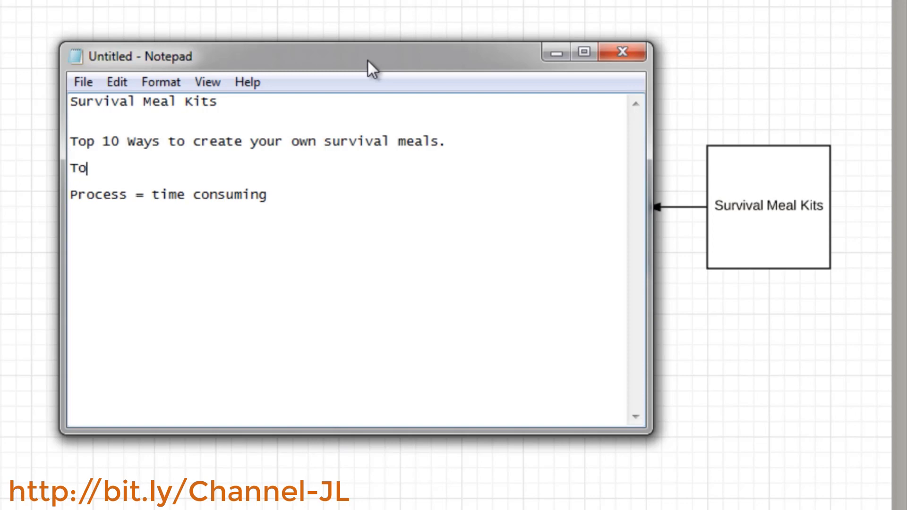
{"action": "type", "text": "p #10"}
{"action": "key", "text": "Return"}
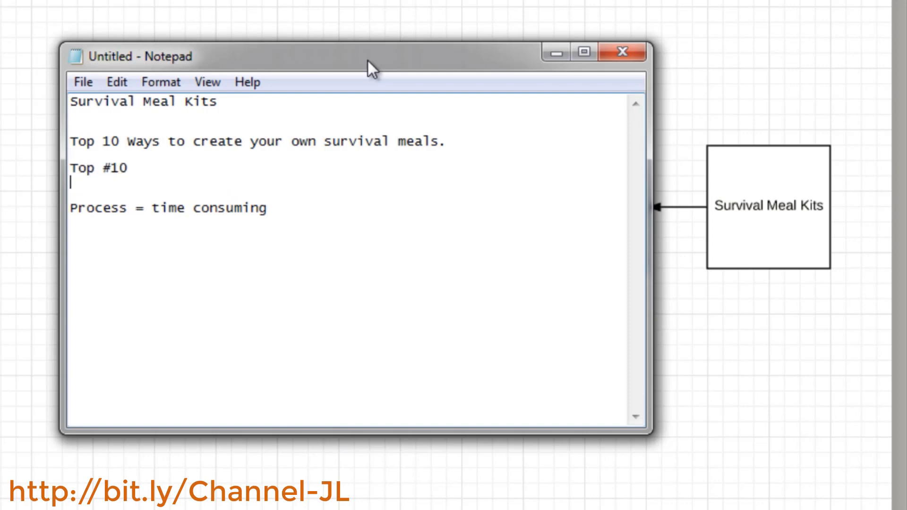
{"action": "type", "text": "9 8 7"}
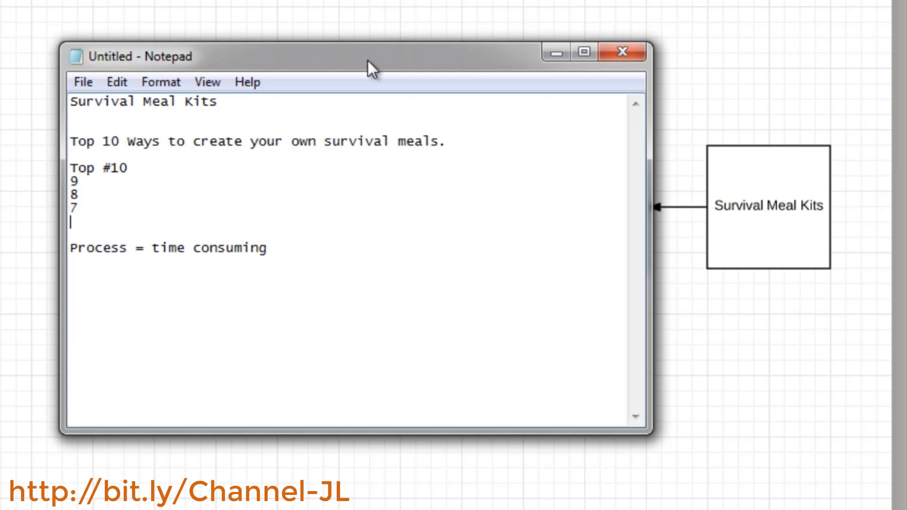
{"action": "type", "text": " 6 5 4 3 2 1"}
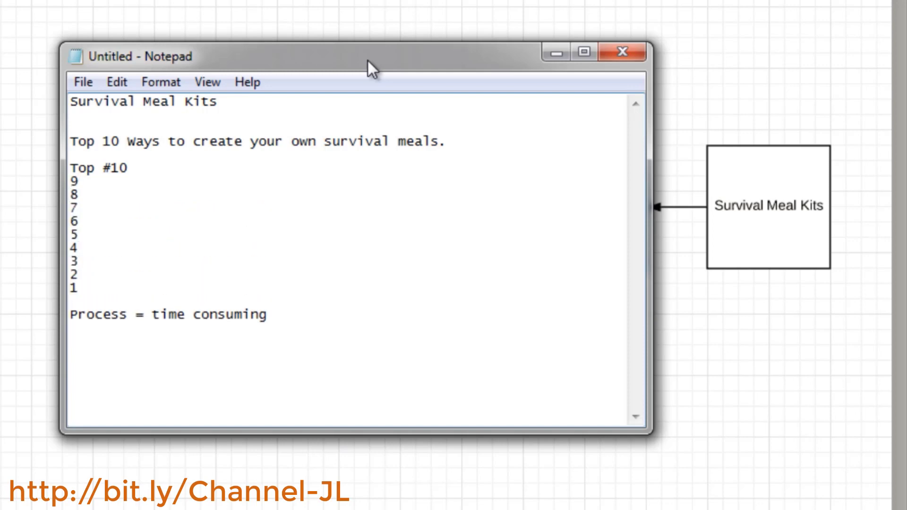
{"action": "key", "text": "Return"}
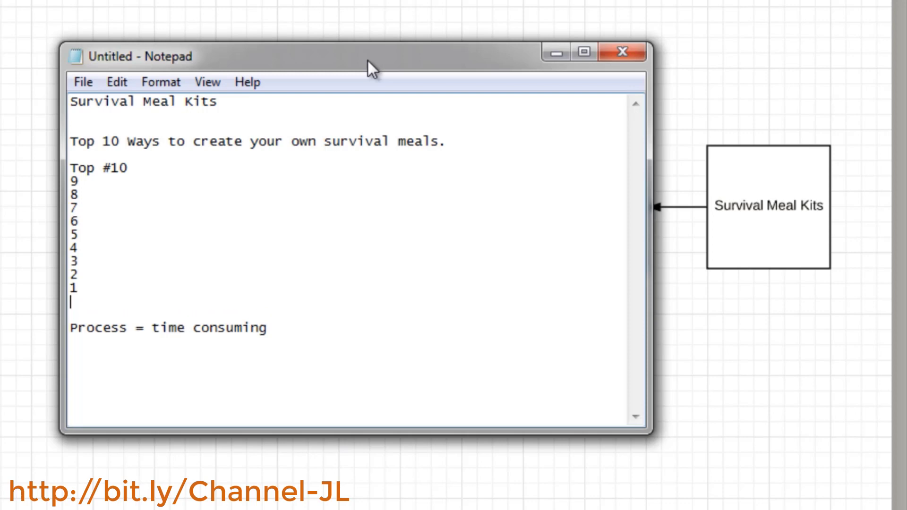
Add the note 'Well, this process is very time consuming - so if you want skip that process' below the list
{"action": "key", "text": "Left"}
{"action": "key", "text": "Right"}
{"action": "key", "text": "Return"}
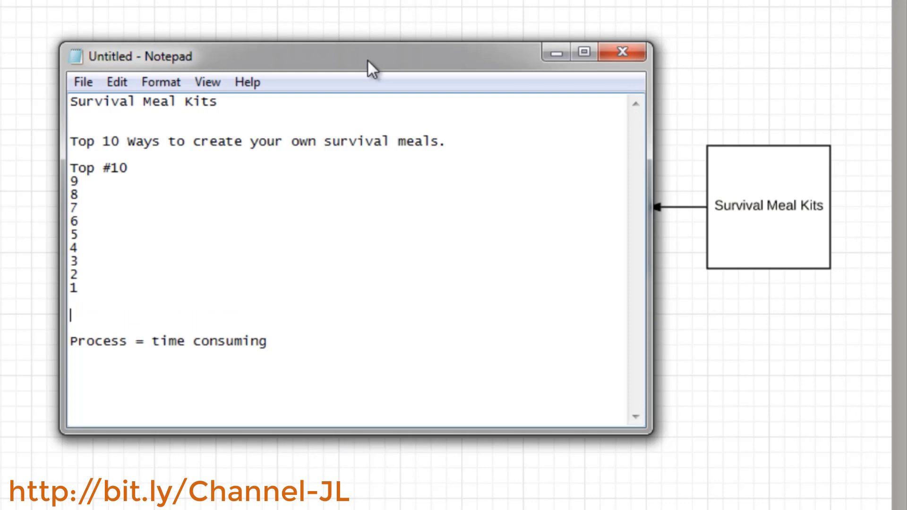
{"action": "type", "text": "Well, this"}
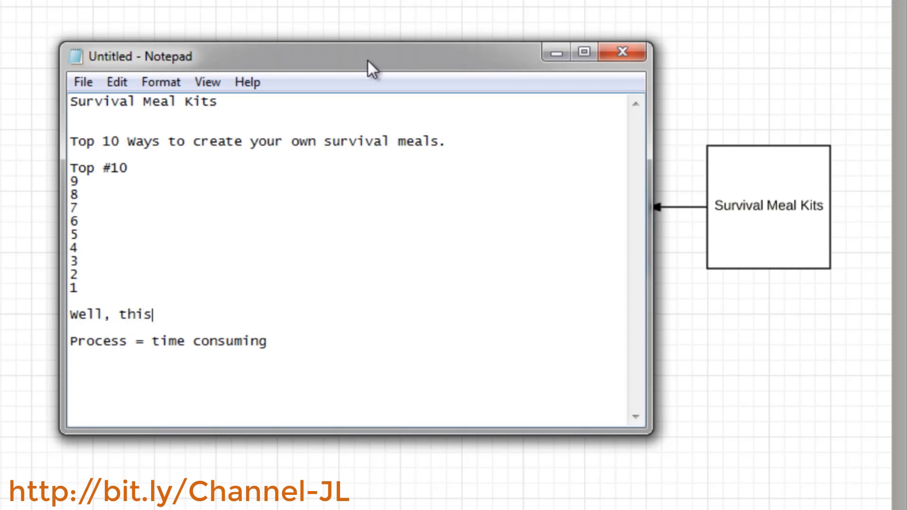
{"action": "type", "text": " process is very"}
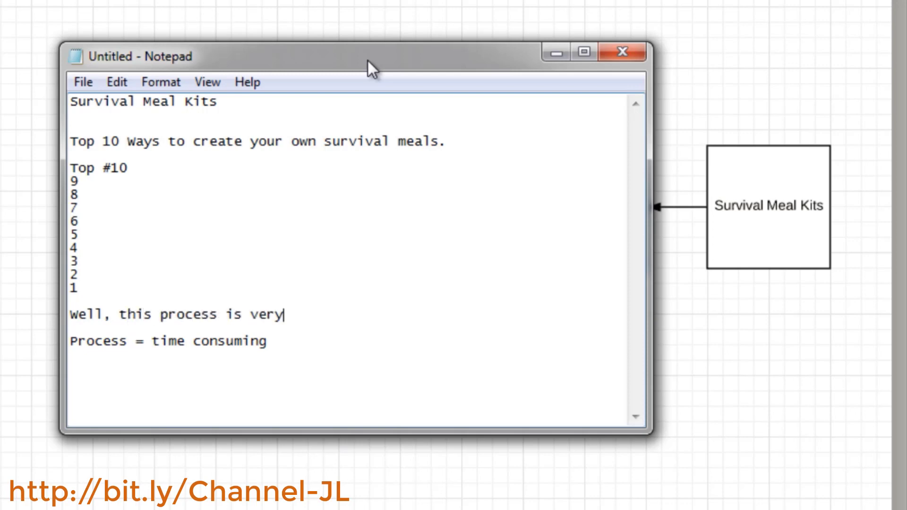
{"action": "type", "text": " time consuming "}
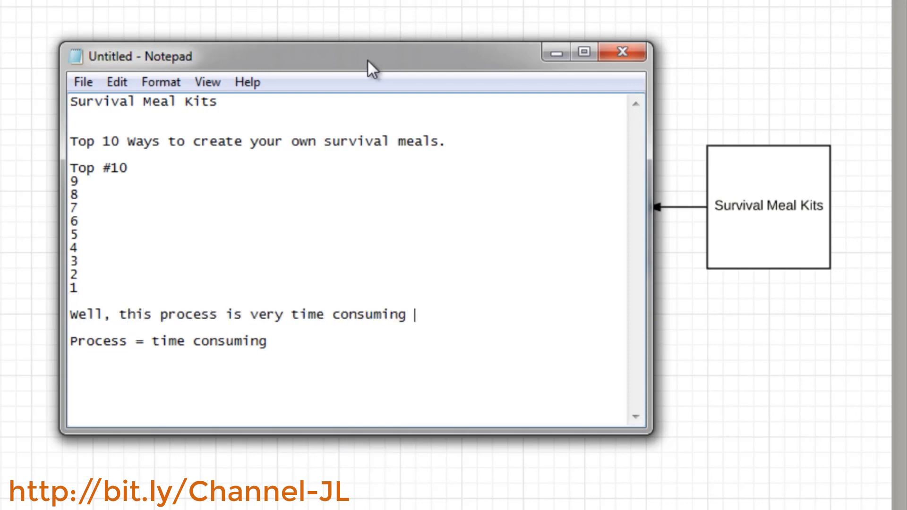
{"action": "type", "text": "- so if you want"}
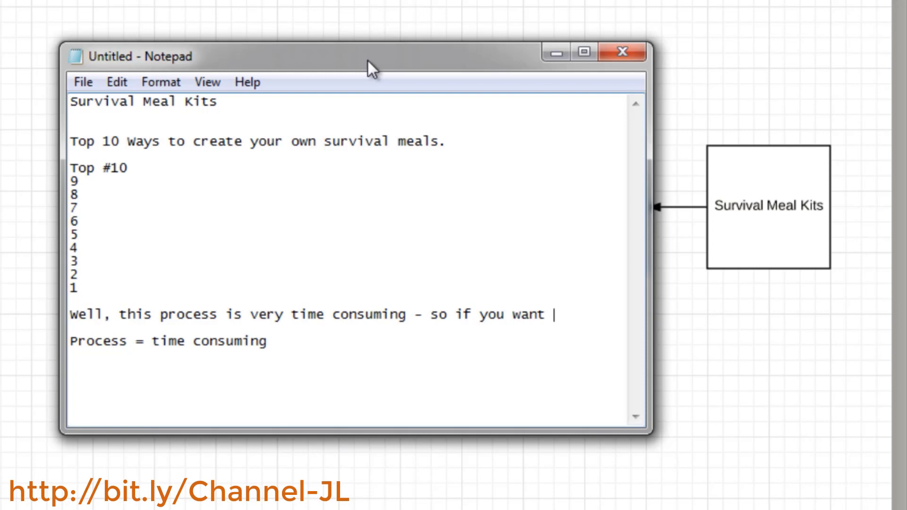
{"action": "type", "text": "skip that process"}
{"action": "key", "text": "Return"}
{"action": "key", "text": "Return"}
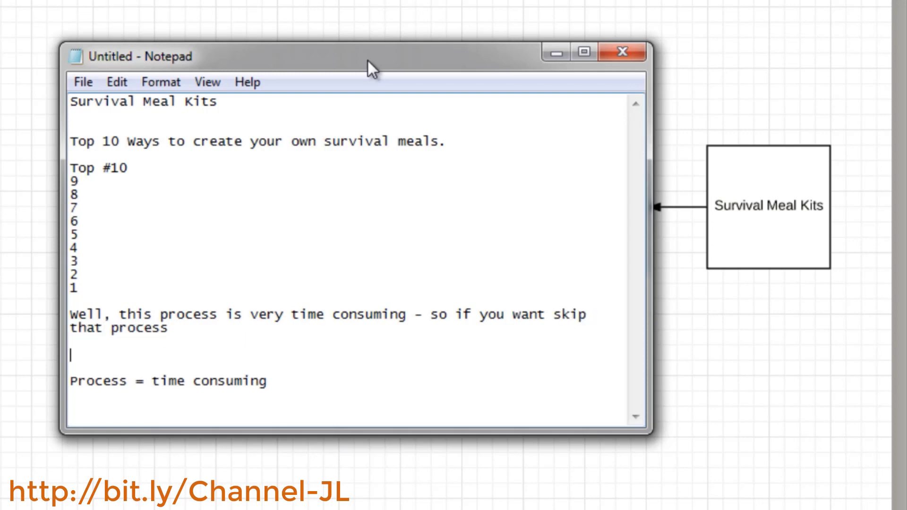
Add the bullet '- freeze dried and they will last longer' on the next line
{"action": "type", "text": "-"}
{"action": "type", "text": "freeze drie"}
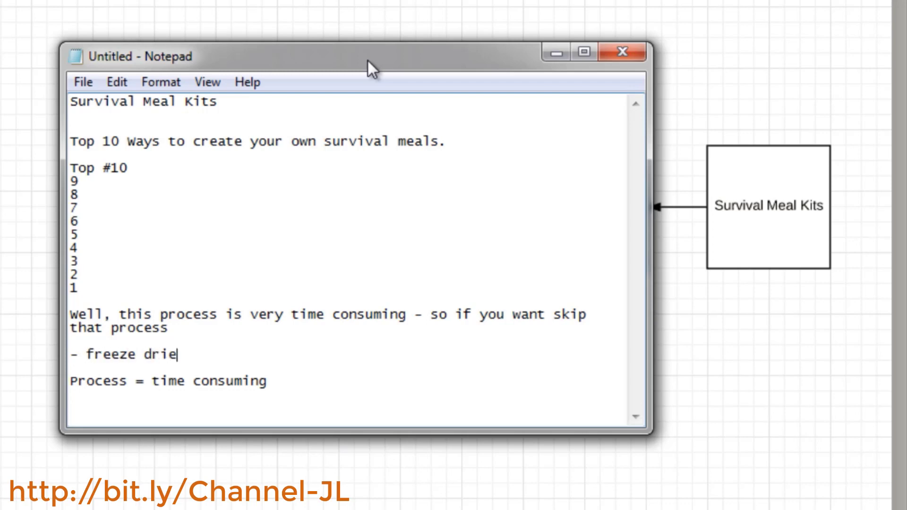
{"action": "type", "text": "d and they will l"}
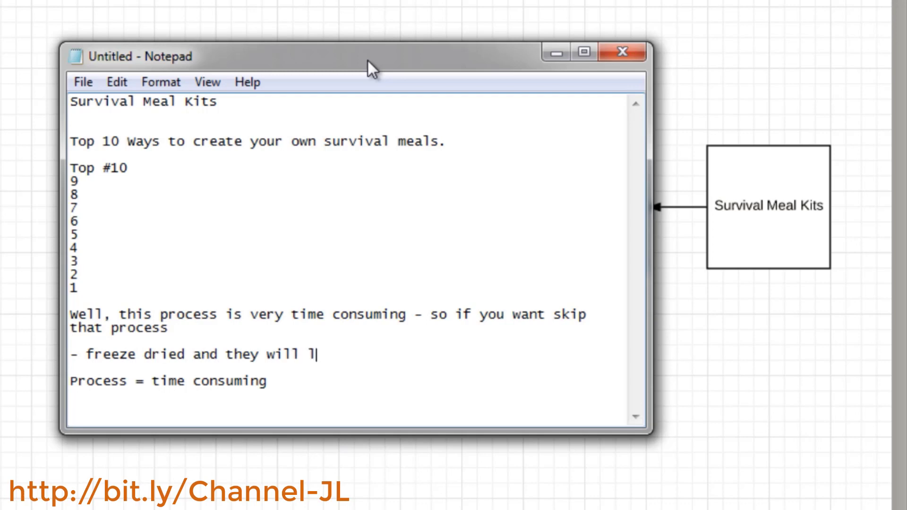
{"action": "type", "text": "ast longer"}
{"action": "key", "text": "Return"}
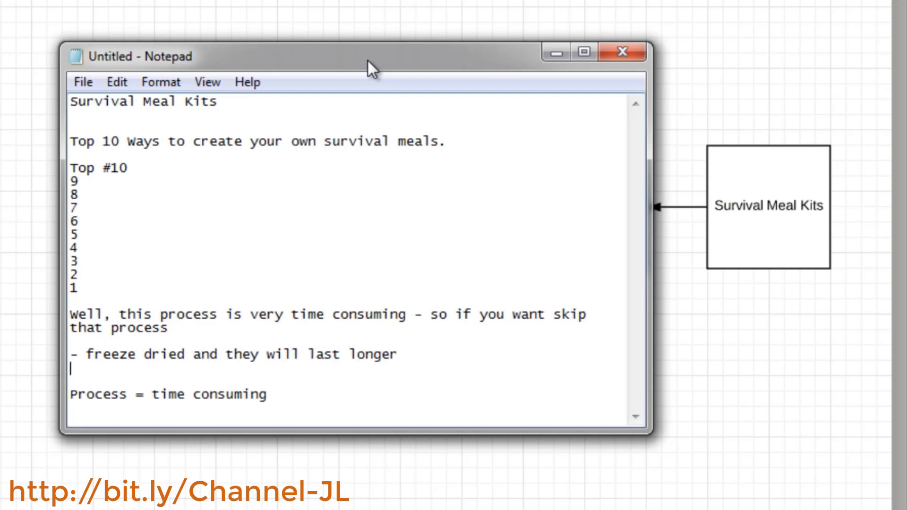
Add '(DIY - 1 month)' beneath the freeze-dried bullet, correcting a typing slip
{"action": "type", "text": "(DIY - 1 month)"}
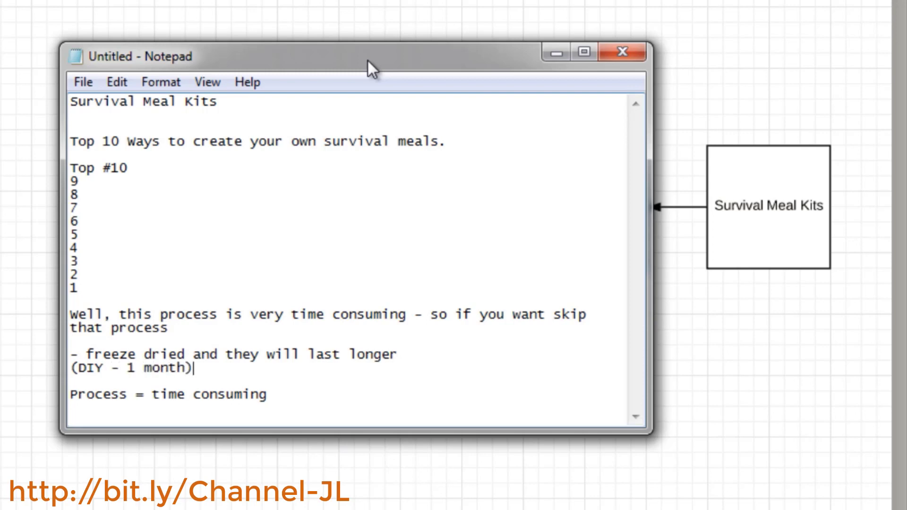
{"action": "key", "text": "Return"}
{"action": "key", "text": "Return"}
Add the bullet '- ours last 12 months' with a blank line after it
{"action": "type", "text": "-"}
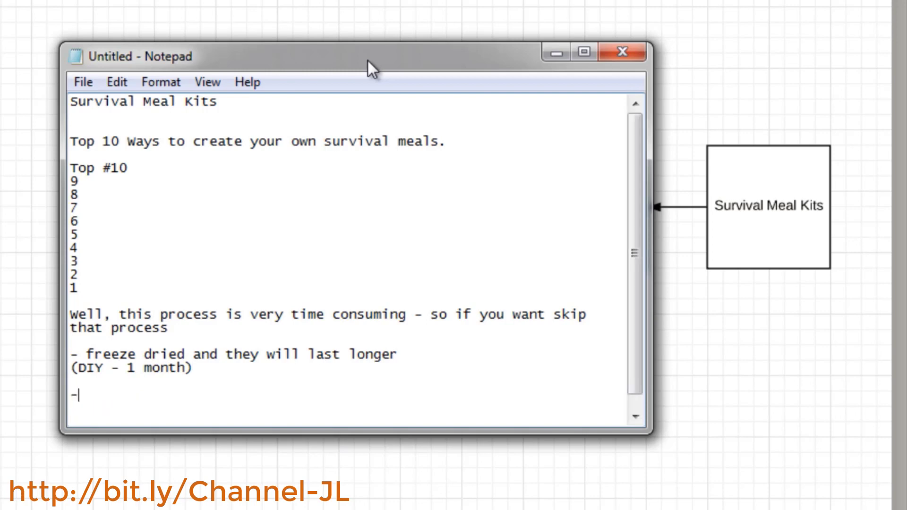
{"action": "type", "text": " ours last 12 months"}
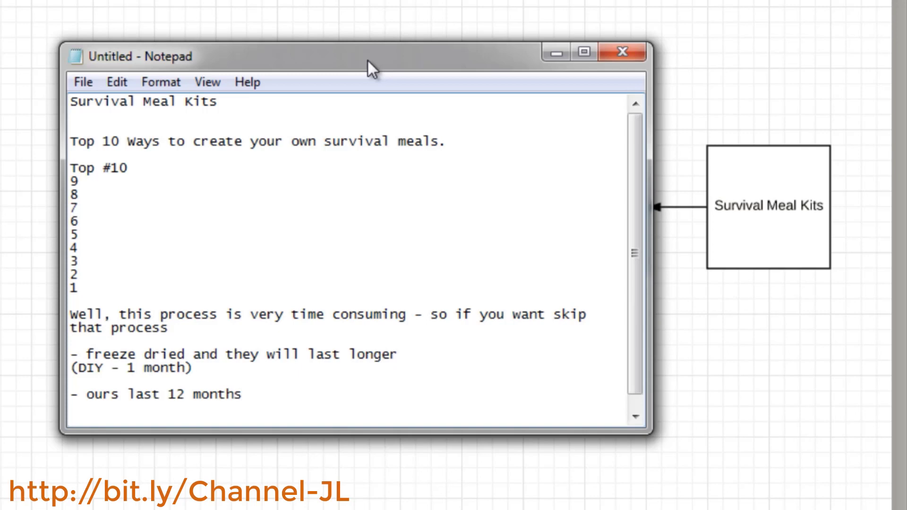
{"action": "key", "text": "Return"}
{"action": "key", "text": "Return"}
Add the bullet '- pain points (time, money,' followed by a blank line
{"action": "type", "text": "- "}
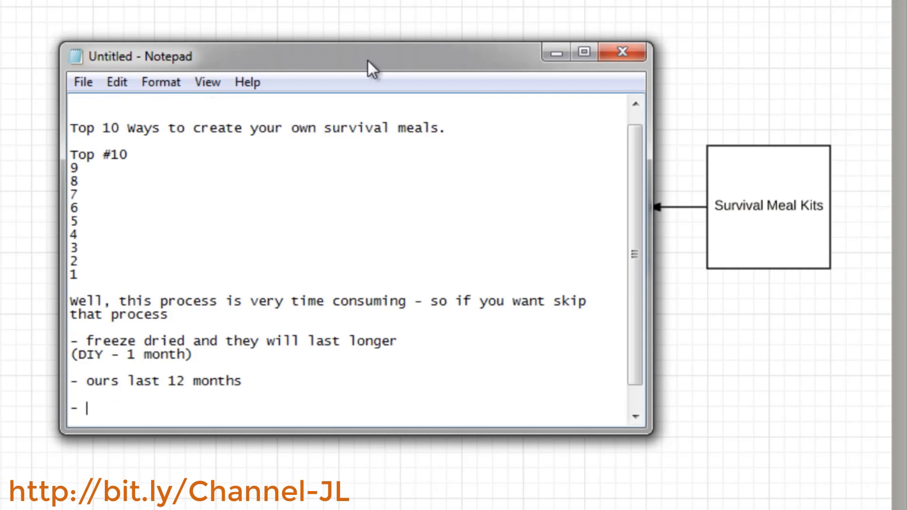
{"action": "type", "text": "pain points (time, money,"}
{"action": "key", "text": "Return"}
{"action": "key", "text": "Return"}
Add the line 'fears (power grid out - not having power for more than a week).'
{"action": "type", "text": "f"}
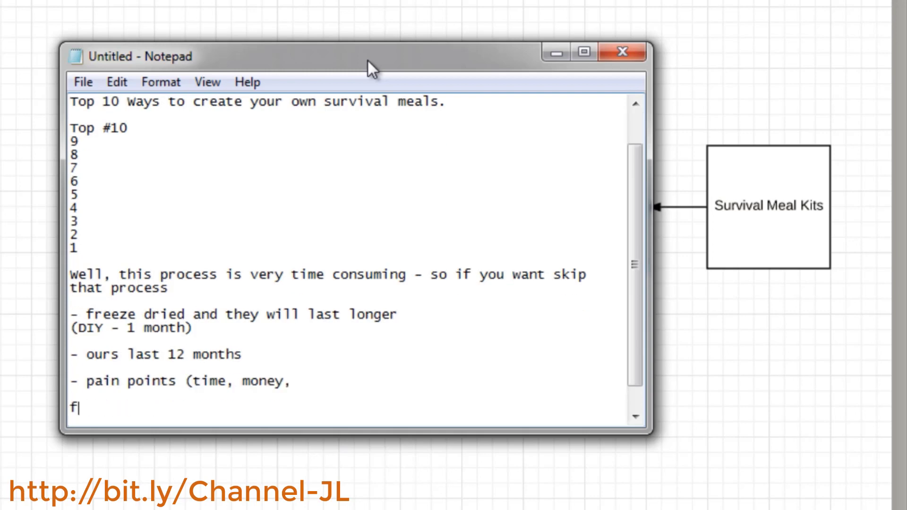
{"action": "type", "text": "ears (power grid "}
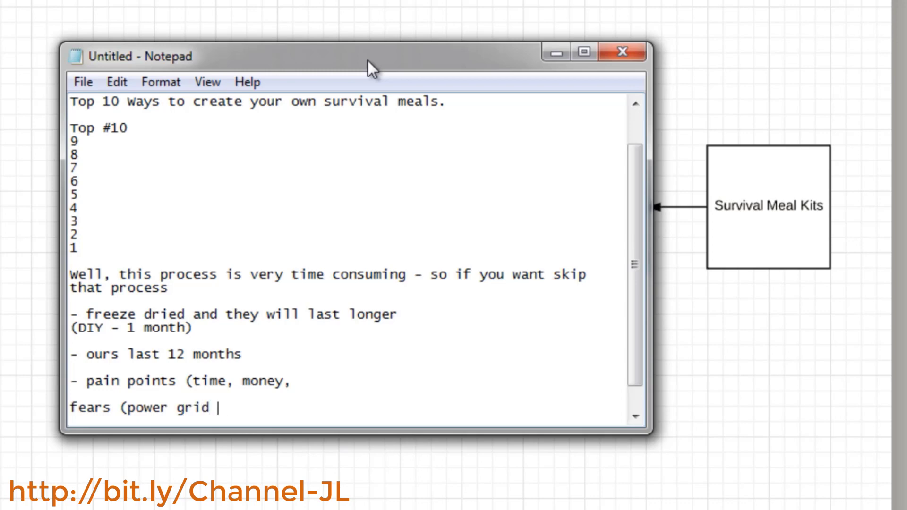
{"action": "type", "text": "out - not hav"}
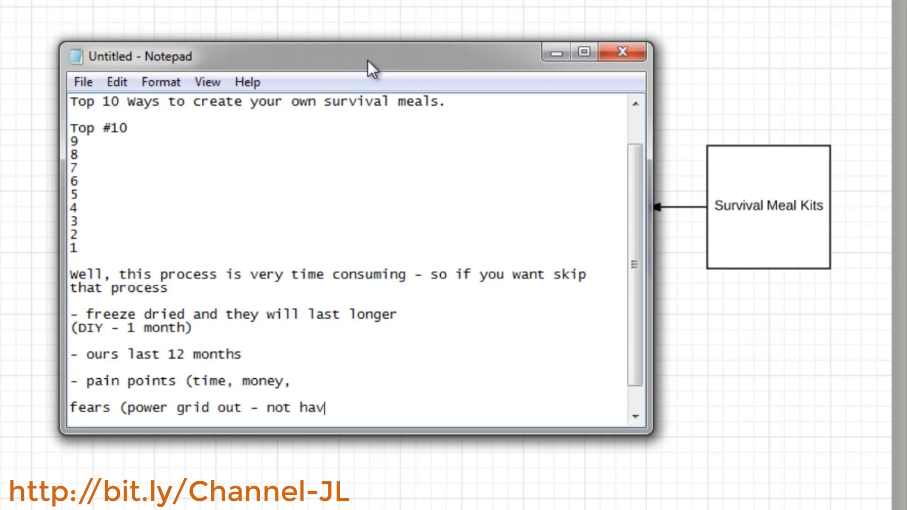
{"action": "type", "text": "ing power for more "}
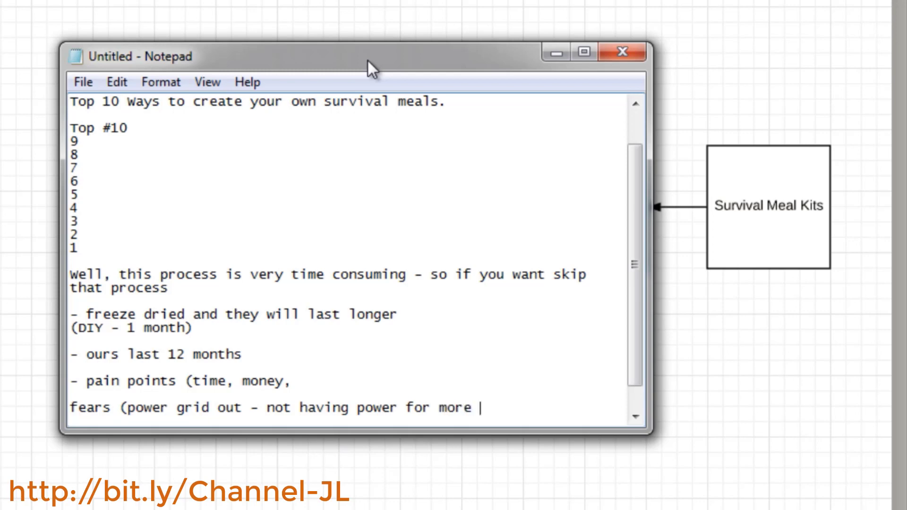
{"action": "type", "text": "than a week)."}
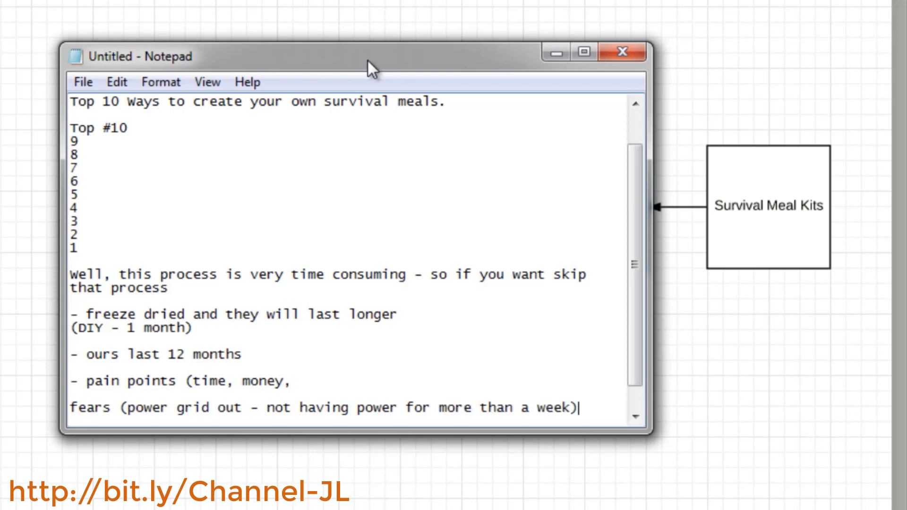
{"action": "key", "text": "Return"}
{"action": "key", "text": "Return"}
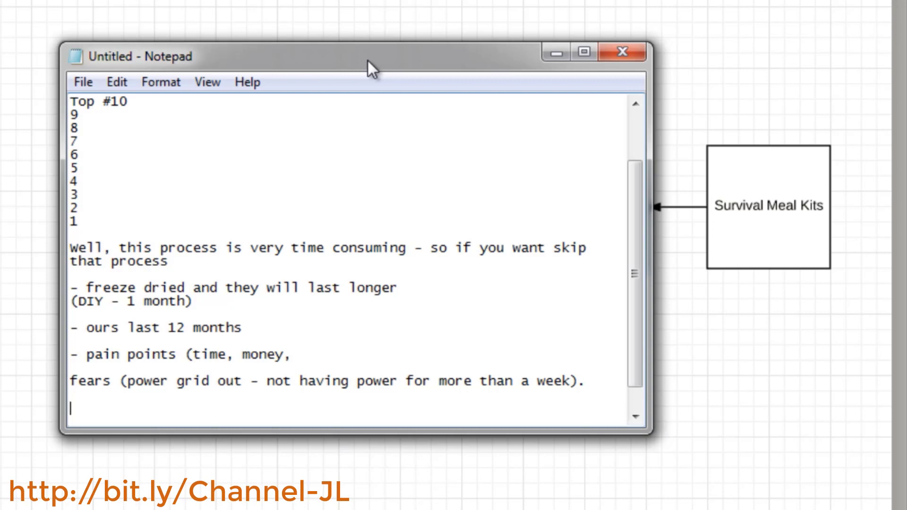
Add the lines 'there's literally no food in the grocery stores.' and 'chaos' below the fears line
{"action": "type", "text": "there's literall"}
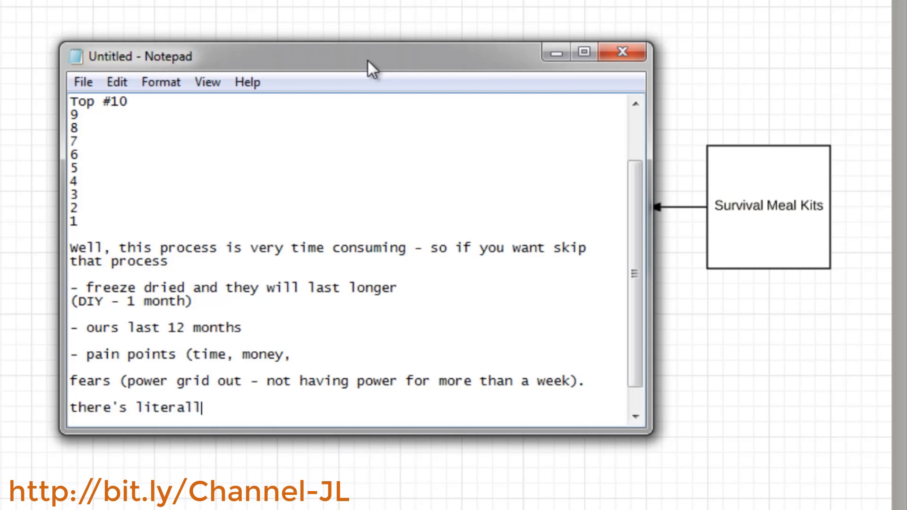
{"action": "type", "text": "y no food in the gr"}
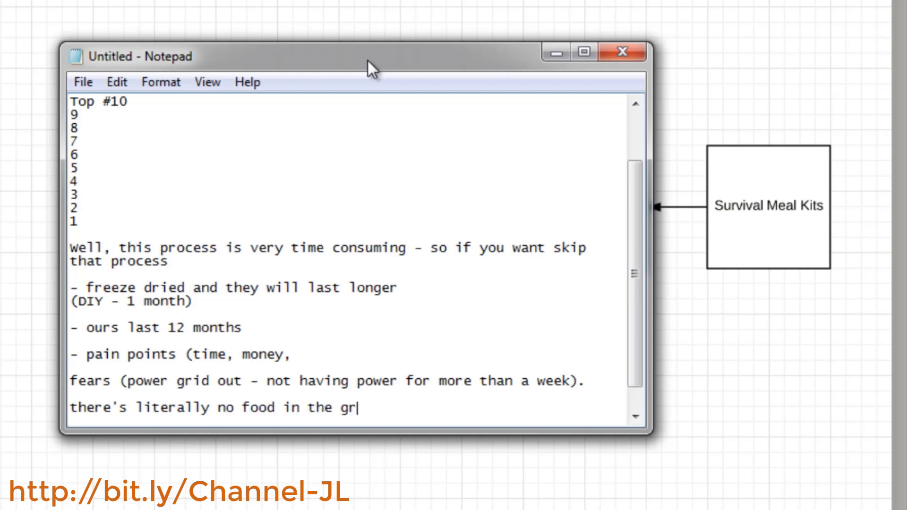
{"action": "type", "text": "ocery stores."}
{"action": "key", "text": "Return"}
{"action": "key", "text": "Return"}
{"action": "type", "text": "g"}
{"action": "key", "text": "BackSpace"}
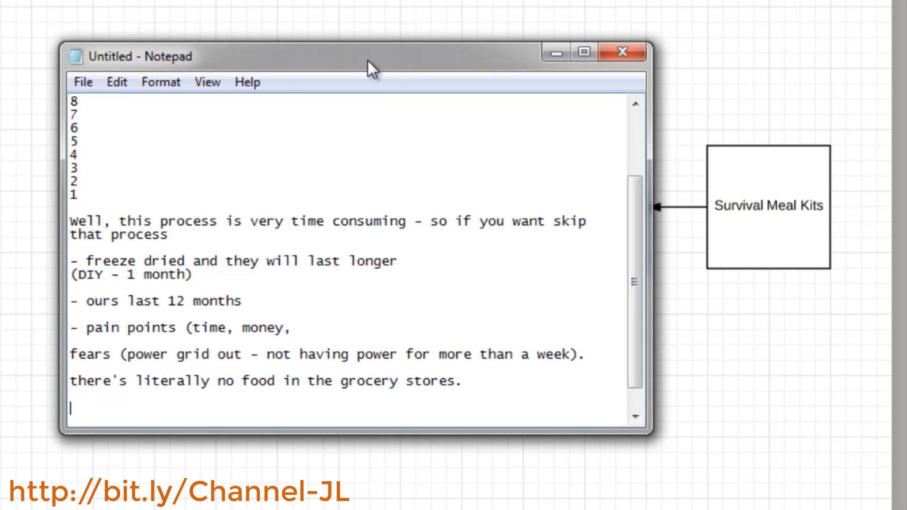
{"action": "type", "text": "chaos"}
{"action": "key", "text": "Return"}
Insert the line 'Top 10 ways to survive an earthquake' below the 'Top 10 Ways to create your own survival meals.' line
{"action": "key", "text": "Up"}
{"action": "key", "text": "Up"}
{"action": "key", "text": "Up"}
{"action": "key", "text": "Up"}
{"action": "key", "text": "Up"}
{"action": "key", "text": "Up"}
{"action": "key", "text": "Up"}
{"action": "key", "text": "Up"}
{"action": "key", "text": "Up"}
{"action": "key", "text": "Up"}
{"action": "key", "text": "Up"}
{"action": "key", "text": "Up"}
{"action": "key", "text": "Up"}
{"action": "key", "text": "Up"}
{"action": "key", "text": "Up"}
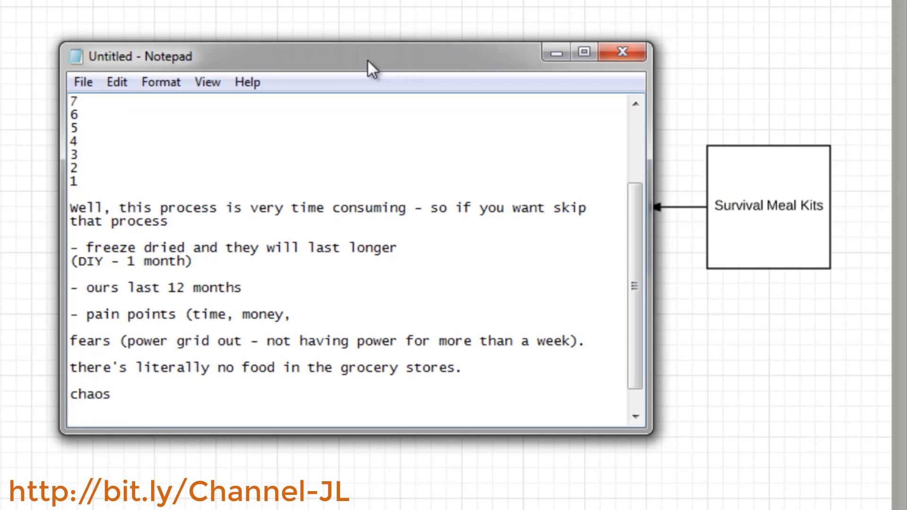
{"action": "key", "text": "shift+Down"}
{"action": "key", "text": "shift+Down"}
{"action": "key", "text": "shift+Down"}
{"action": "key", "text": "shift+Down"}
{"action": "key", "text": "shift+Down"}
{"action": "key", "text": "shift+Down"}
{"action": "key", "text": "shift+Down"}
{"action": "key", "text": "shift+Down"}
{"action": "key", "text": "shift+Down"}
{"action": "key", "text": "shift+Down"}
{"action": "key", "text": "shift+Down"}
{"action": "key", "text": "shift+Down"}
{"action": "key", "text": "shift+Down"}
{"action": "key", "text": "shift+Down"}
{"action": "key", "text": "shift+Down"}
{"action": "key", "text": "shift+Down"}
{"action": "key", "text": "Right"}
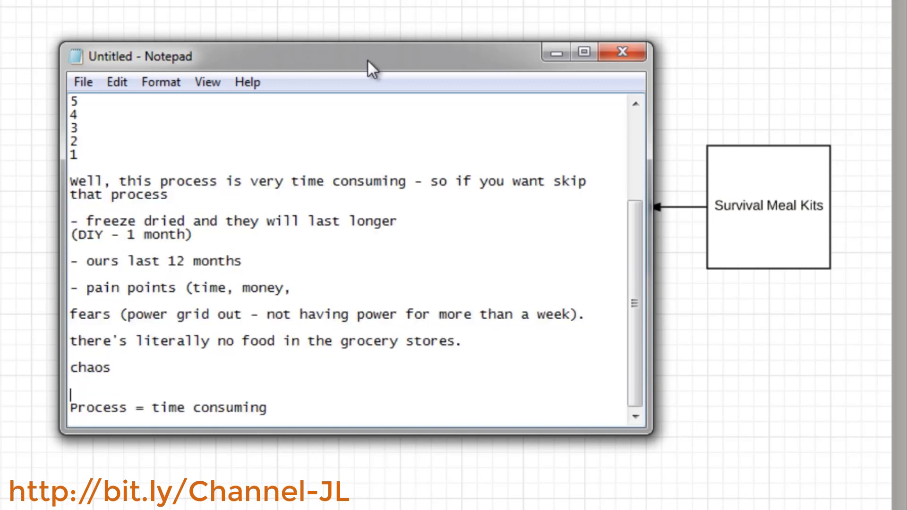
{"action": "key", "text": "Up"}
{"action": "key", "text": "Up"}
{"action": "key", "text": "Up"}
{"action": "key", "text": "Up"}
{"action": "key", "text": "Up"}
{"action": "key", "text": "Up"}
{"action": "key", "text": "Up"}
{"action": "key", "text": "Up"}
{"action": "key", "text": "Up"}
{"action": "key", "text": "Up"}
{"action": "key", "text": "Up"}
{"action": "key", "text": "Up"}
{"action": "key", "text": "Up"}
{"action": "key", "text": "Up"}
{"action": "key", "text": "Up"}
{"action": "key", "text": "Up"}
{"action": "key", "text": "Up"}
{"action": "key", "text": "Up"}
{"action": "key", "text": "Up"}
{"action": "key", "text": "Up"}
{"action": "key", "text": "Down"}
{"action": "key", "text": "Down"}
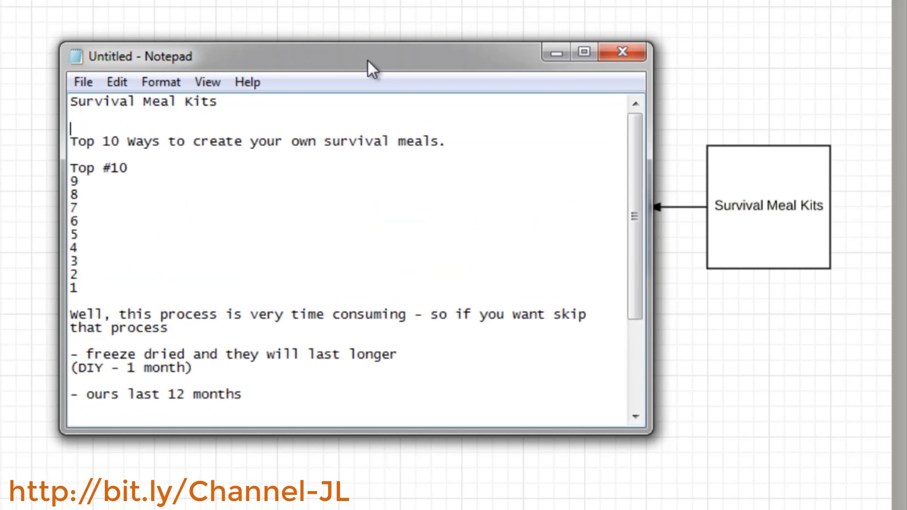
{"action": "key", "text": "Down"}
{"action": "key", "text": "shift+Down"}
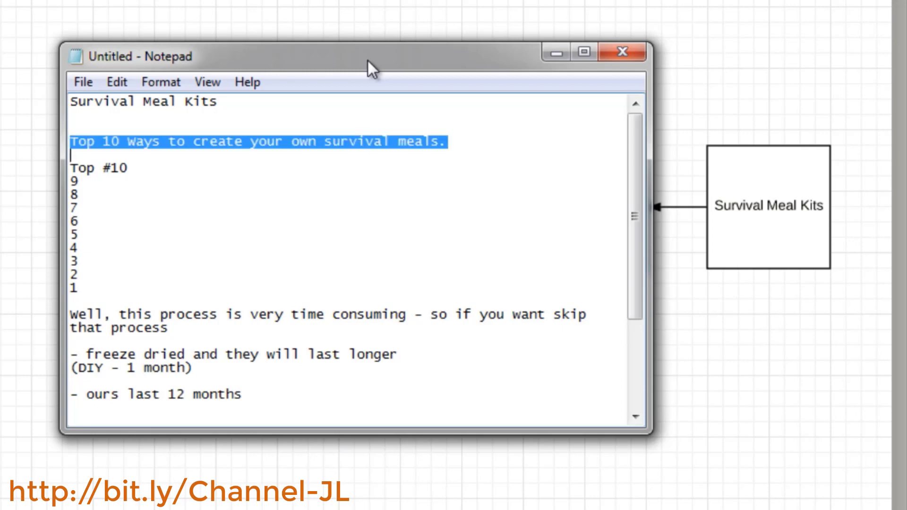
{"action": "key", "text": "Right"}
{"action": "key", "text": "Return"}
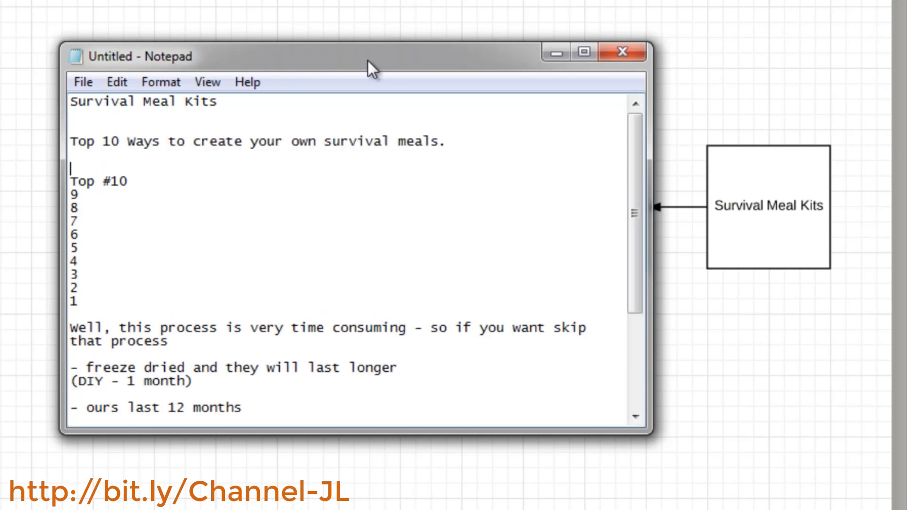
{"action": "type", "text": "Top 10 w"}
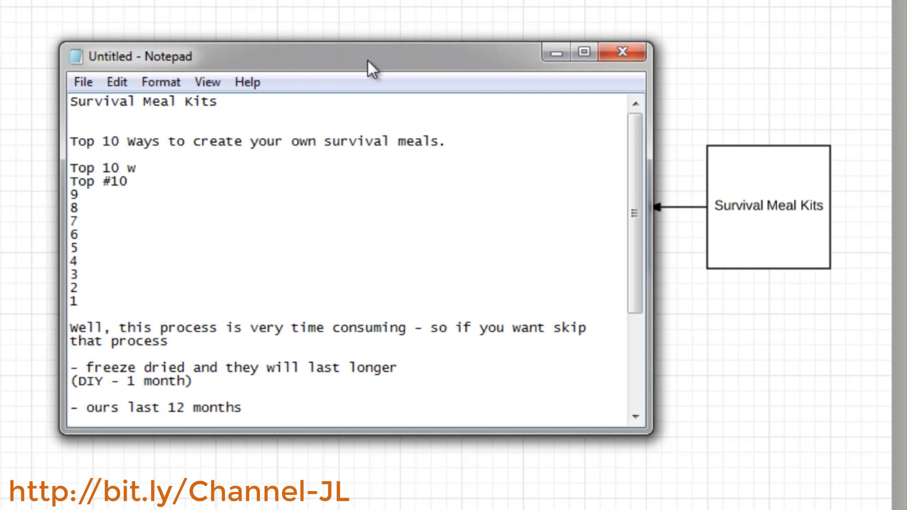
{"action": "type", "text": "ays to survive "}
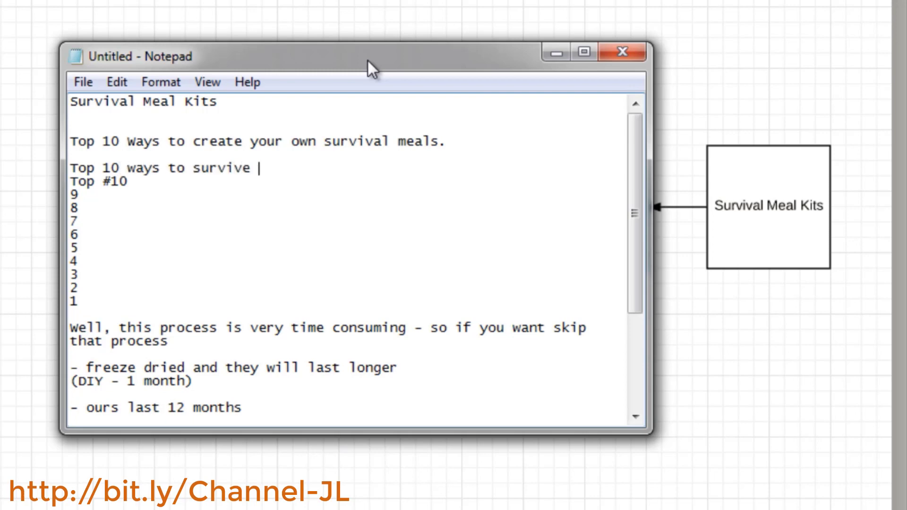
{"action": "type", "text": "an earthquake"}
{"action": "key", "text": "Right"}
{"action": "key", "text": "Return"}
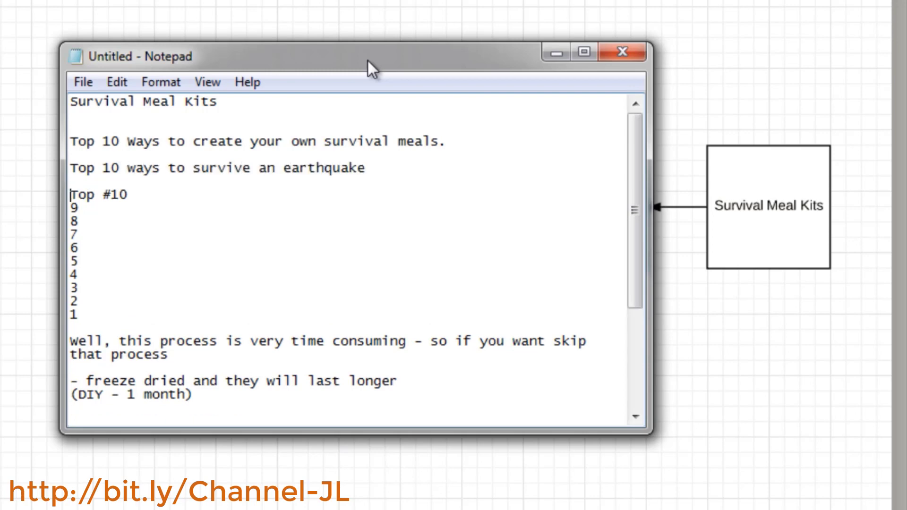
Append a dash to the end of the 'Top #10' line
{"action": "key", "text": "shift+Down"}
{"action": "key", "text": "Down"}
{"action": "key", "text": "Up"}
Delete the numbered lines 4 through 1 from the countdown list
{"action": "key", "text": "Up"}
{"action": "key", "text": "End"}
{"action": "type", "text": "-"}
{"action": "key", "text": "Down"}
{"action": "key", "text": "Down"}
{"action": "key", "text": "Down"}
{"action": "key", "text": "Down"}
{"action": "key", "text": "Down"}
{"action": "key", "text": "Down"}
{"action": "key", "text": "Down"}
{"action": "key", "text": "Down"}
{"action": "key", "text": "Up"}
{"action": "key", "text": "Up"}
{"action": "key", "text": "Up"}
{"action": "key", "text": "Up"}
{"action": "key", "text": "Up"}
{"action": "key", "text": "Up"}
{"action": "key", "text": "Up"}
{"action": "key", "text": "Up"}
{"action": "key", "text": "Down"}
{"action": "key", "text": "Down"}
{"action": "key", "text": "Down"}
{"action": "key", "text": "Down"}
{"action": "key", "text": "Down"}
{"action": "key", "text": "Down"}
{"action": "key", "text": "shift+Down"}
{"action": "key", "text": "shift+Down"}
{"action": "key", "text": "shift+Down"}
{"action": "key", "text": "shift+Down"}
{"action": "key", "text": "Delete"}
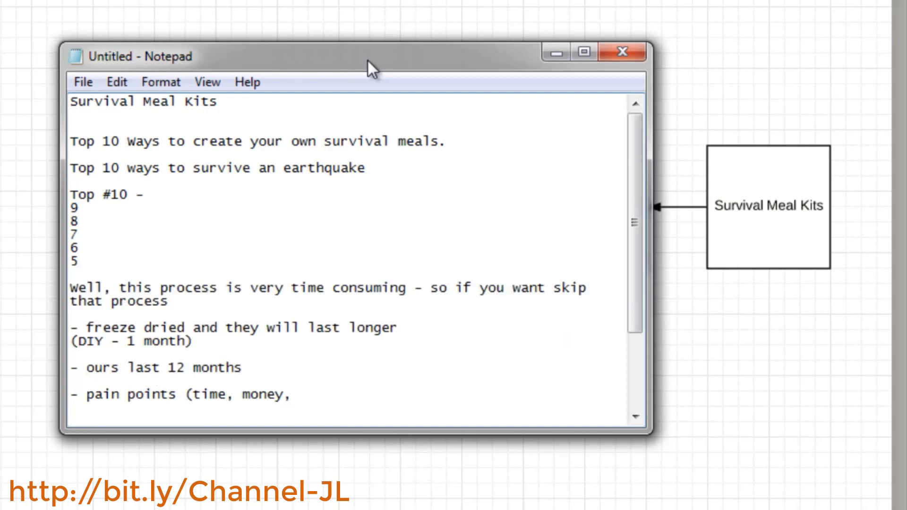
Add the line 'Buy My stuff emails' after line 5, followed by a blank line
{"action": "type", "text": "Buy My stuff e"}
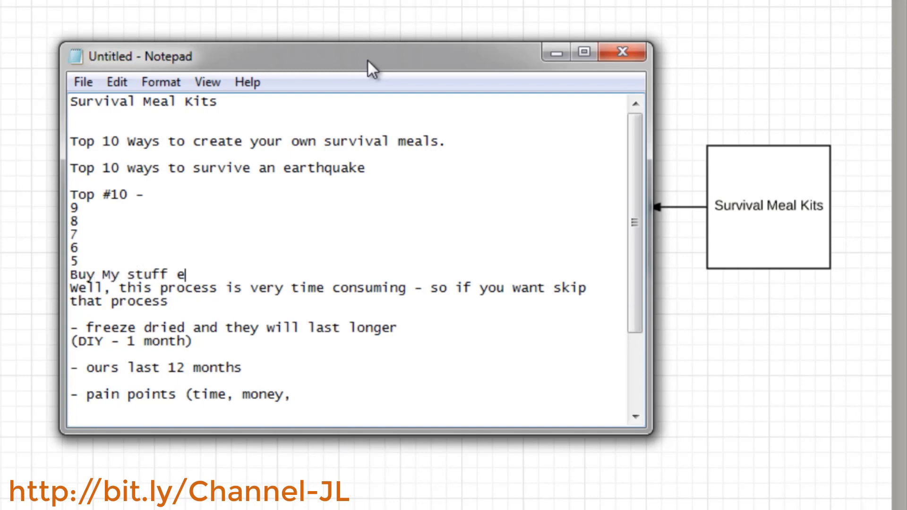
{"action": "type", "text": "mails"}
{"action": "key", "text": "Return"}
{"action": "key", "text": "Return"}
{"action": "key", "text": "BackSpace"}
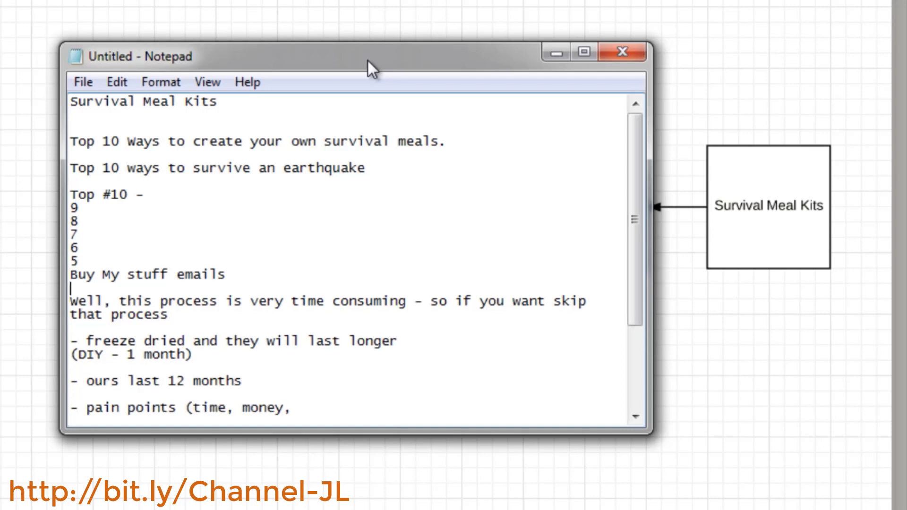
Switch to Lucidchart and relabel the 'Welcome' box as 'Top #1'
{"action": "left_click", "coordinate": [747, 27]}
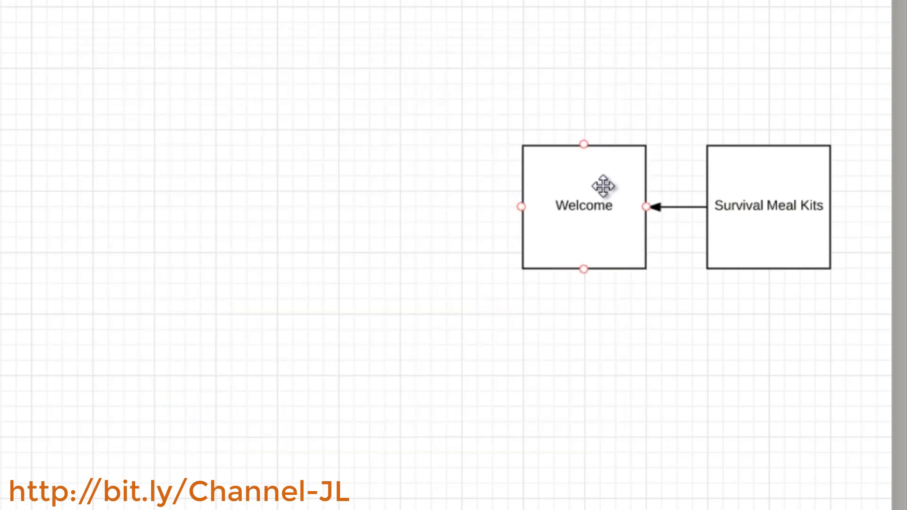
{"action": "double_click", "coordinate": [589, 211]}
{"action": "type", "text": "Top"}
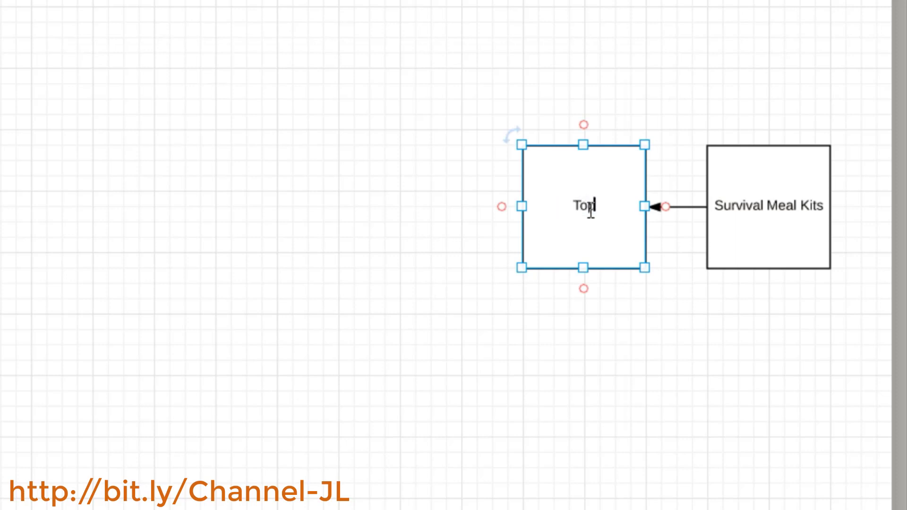
{"action": "type", "text": " #1"}
{"action": "key", "text": "Return"}
Duplicate the 'Top #1' box three times and line the copies up in a row to its left
{"action": "left_click", "coordinate": [482, 185]}
{"action": "left_click", "coordinate": [576, 185]}
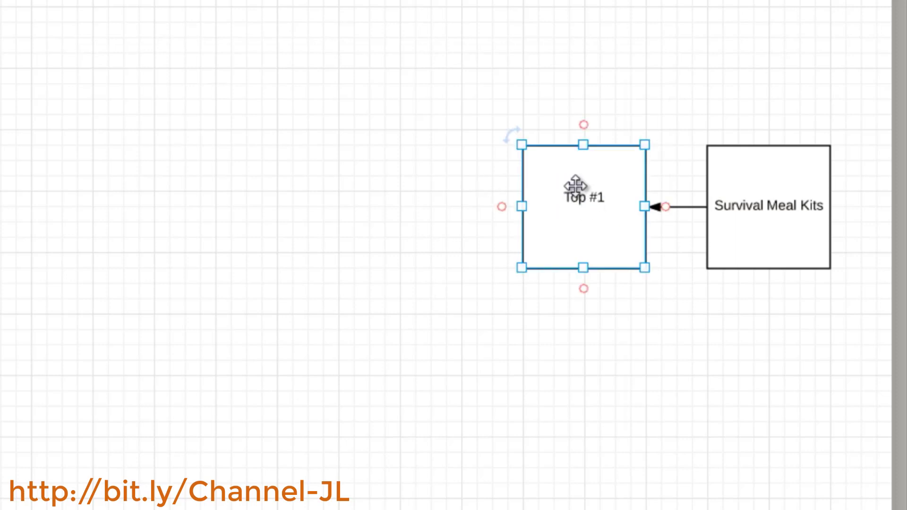
{"action": "key", "text": "ctrl+d"}
{"action": "key", "text": "ctrl+d"}
{"action": "key", "text": "ctrl+d"}
{"action": "left_click_drag", "start_coordinate": [662, 249], "coordinate": [539, 223]}
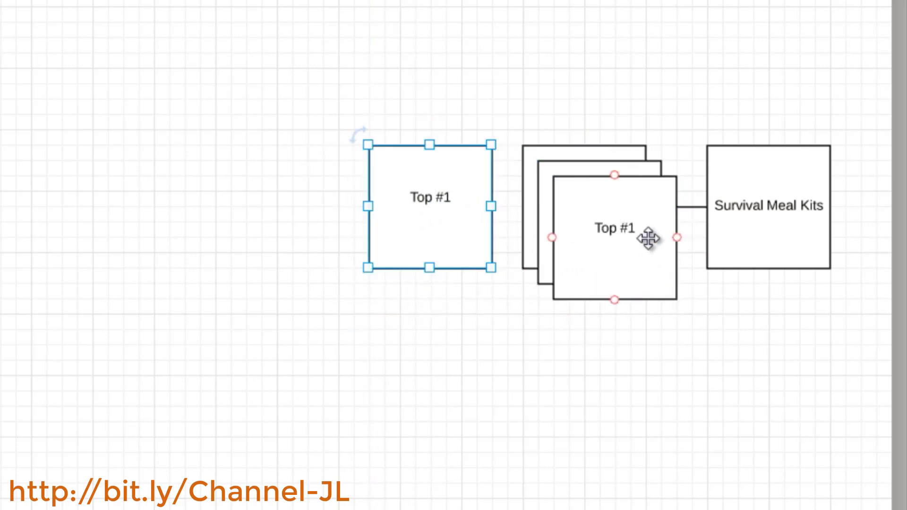
{"action": "left_click_drag", "start_coordinate": [648, 239], "coordinate": [299, 211]}
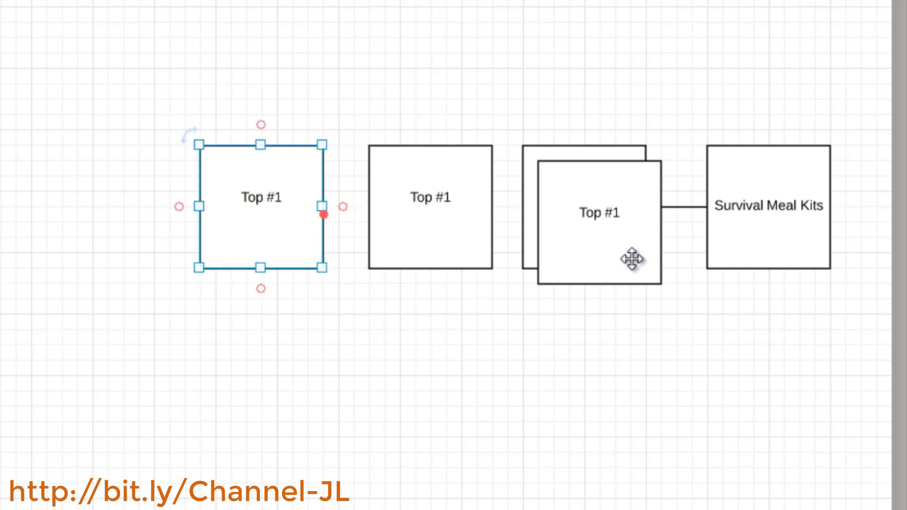
{"action": "left_click_drag", "start_coordinate": [631, 259], "coordinate": [135, 244]}
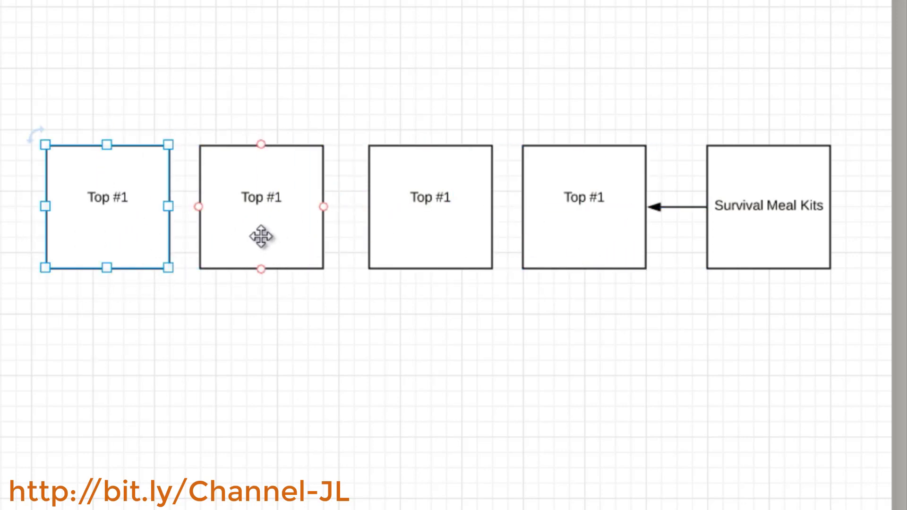
{"action": "left_click_drag", "start_coordinate": [262, 236], "coordinate": [285, 239]}
Relabel the third box from the left as 'Top #2'
{"action": "double_click", "coordinate": [465, 200]}
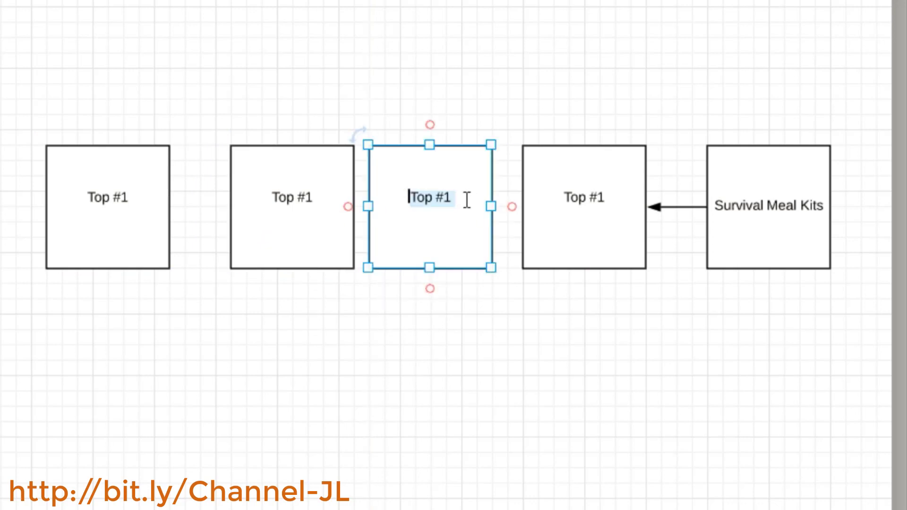
{"action": "key", "text": "Down"}
{"action": "key", "text": "BackSpace"}
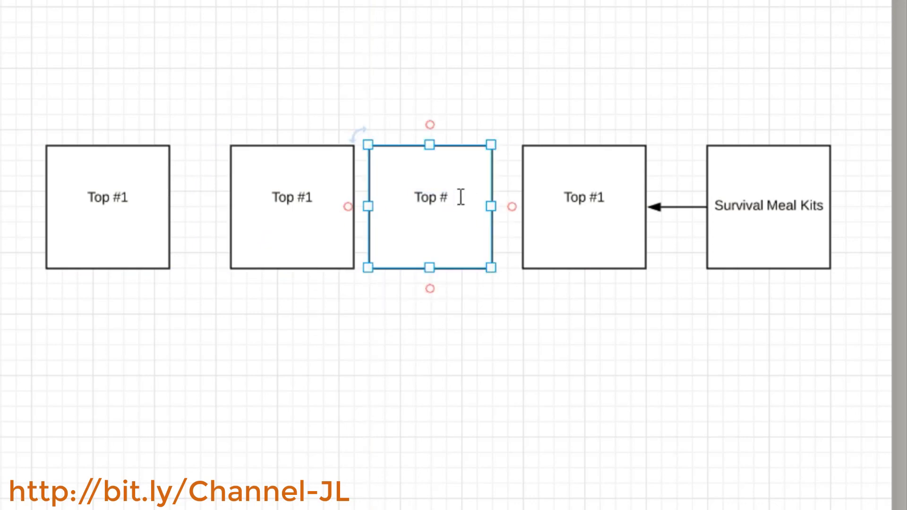
{"action": "type", "text": "2"}
Start relabeling the second box from the left by removing its number
{"action": "double_click", "coordinate": [308, 197]}
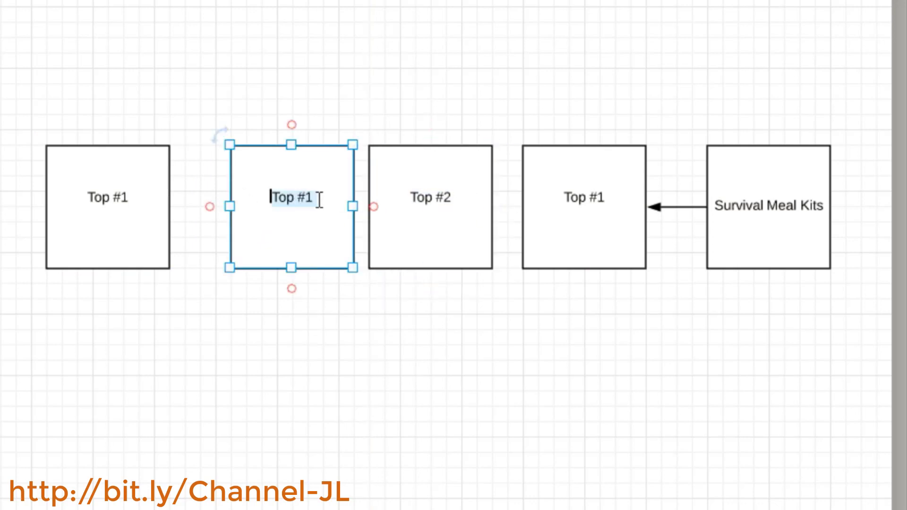
{"action": "left_click", "coordinate": [312, 200]}
{"action": "key", "text": "BackSpace"}
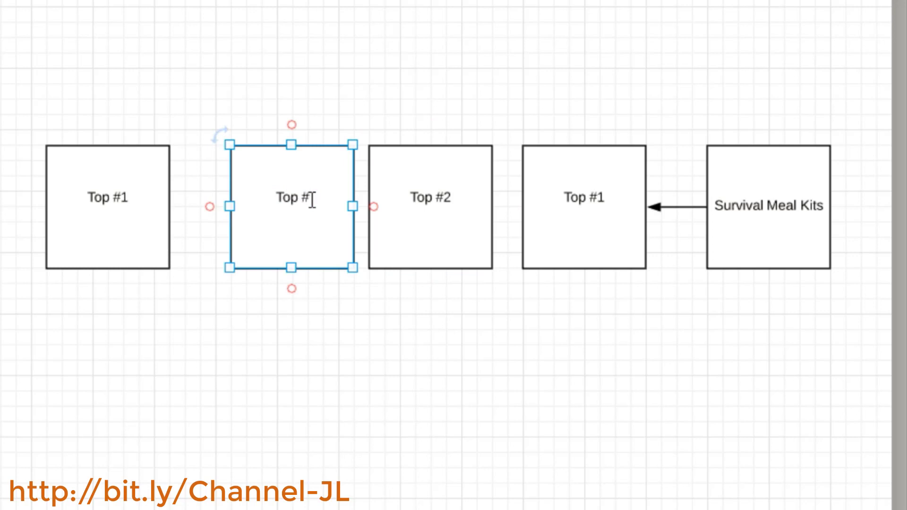
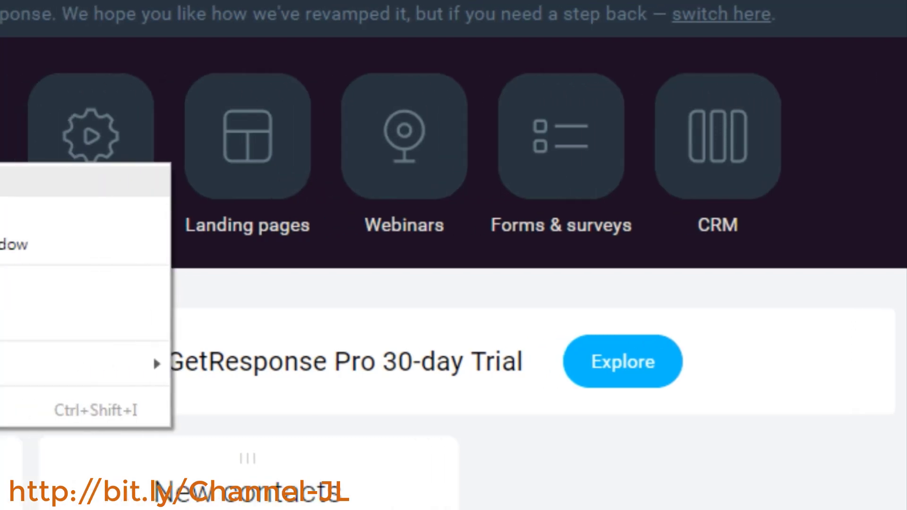
Open the Email marketing and Landing pages sections in new browser tabs
{"action": "right_click", "coordinate": [251, 145]}
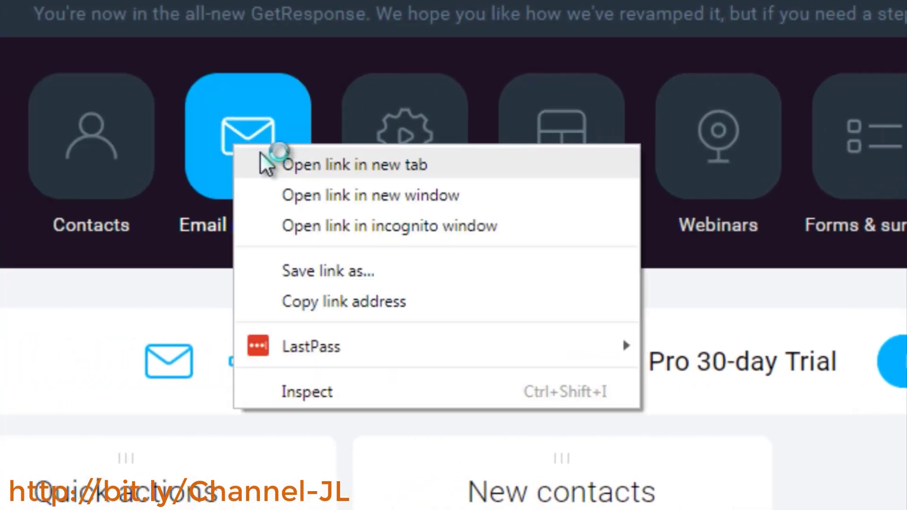
{"action": "left_click", "coordinate": [260, 152]}
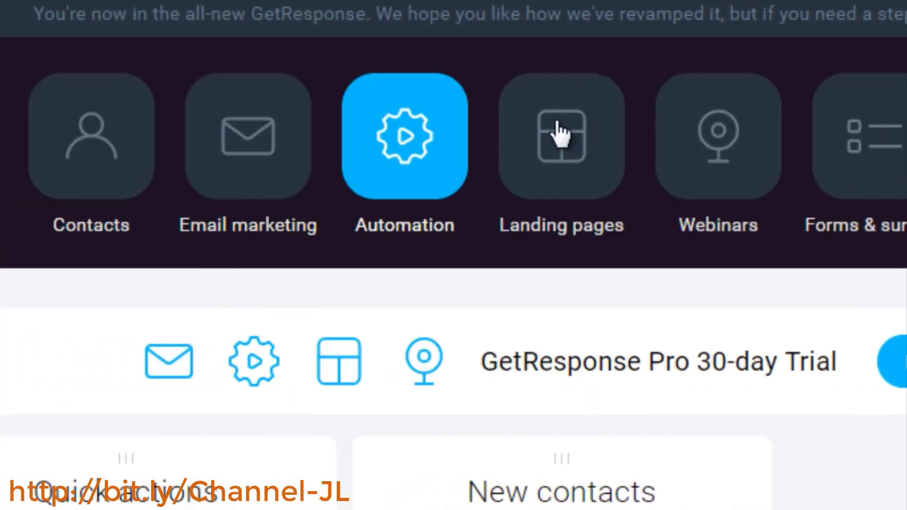
{"action": "right_click", "coordinate": [567, 130]}
{"action": "left_click", "coordinate": [583, 144]}
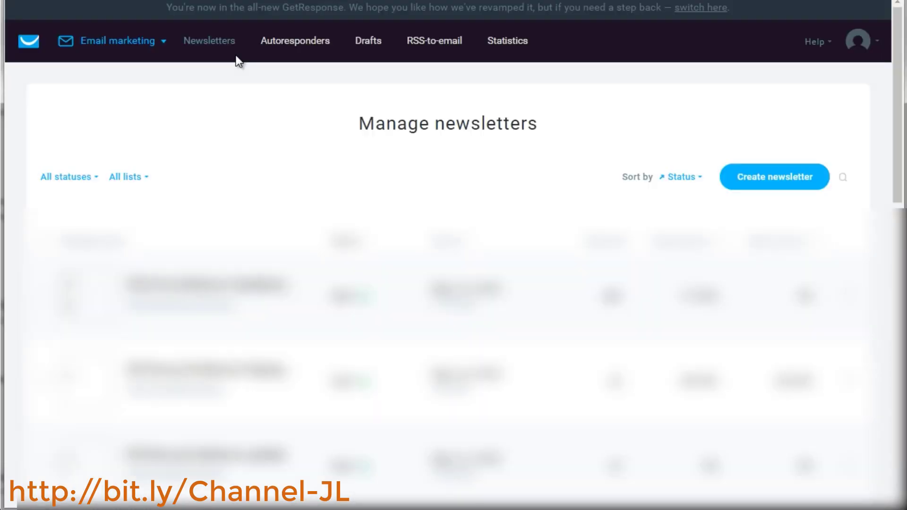
Switch to the Email marketing tab and open the Autoresponders page
{"action": "left_click", "coordinate": [122, 50]}
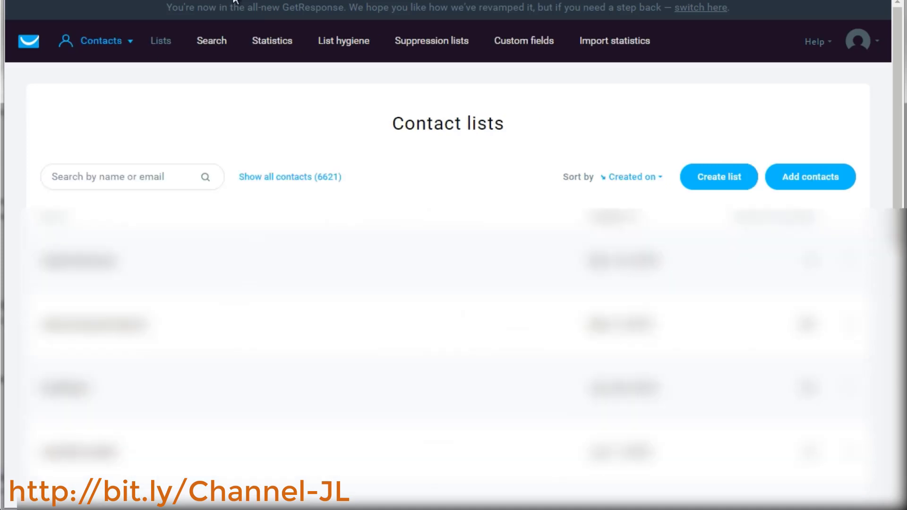
{"action": "left_click", "coordinate": [109, 42]}
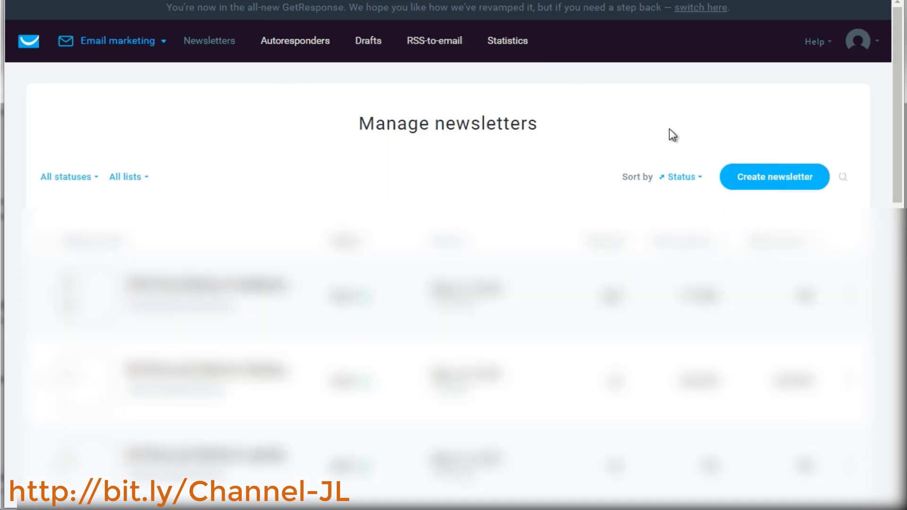
{"action": "left_click", "coordinate": [290, 48]}
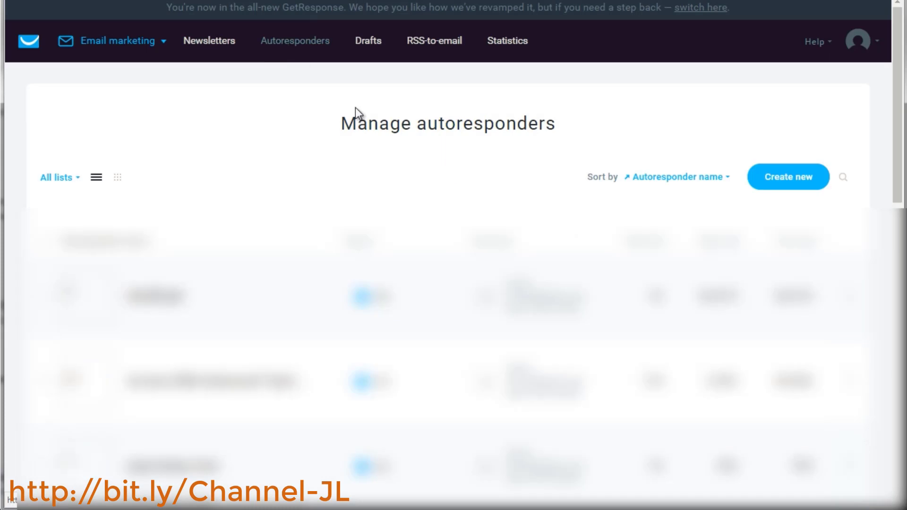
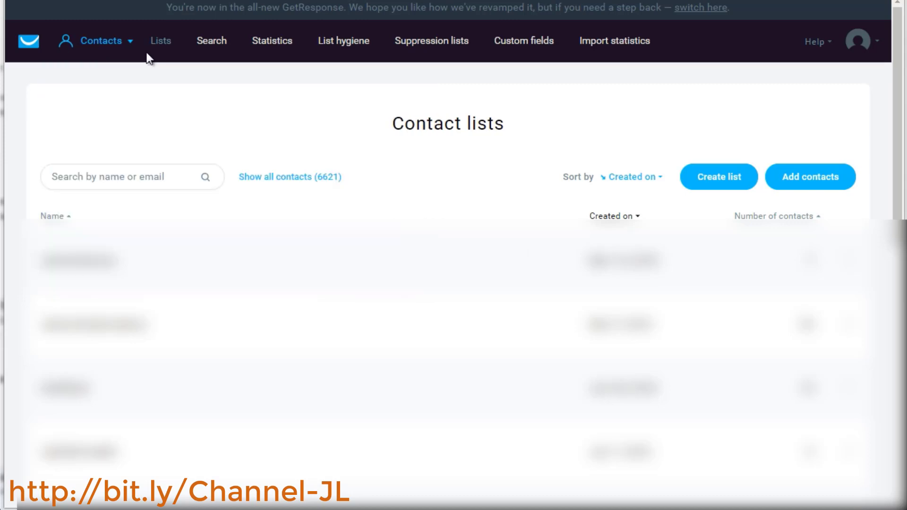
Create a new contact list named newtestlist1 without copying settings from an existing list
{"action": "left_click", "coordinate": [721, 178]}
{"action": "left_click", "coordinate": [345, 150]}
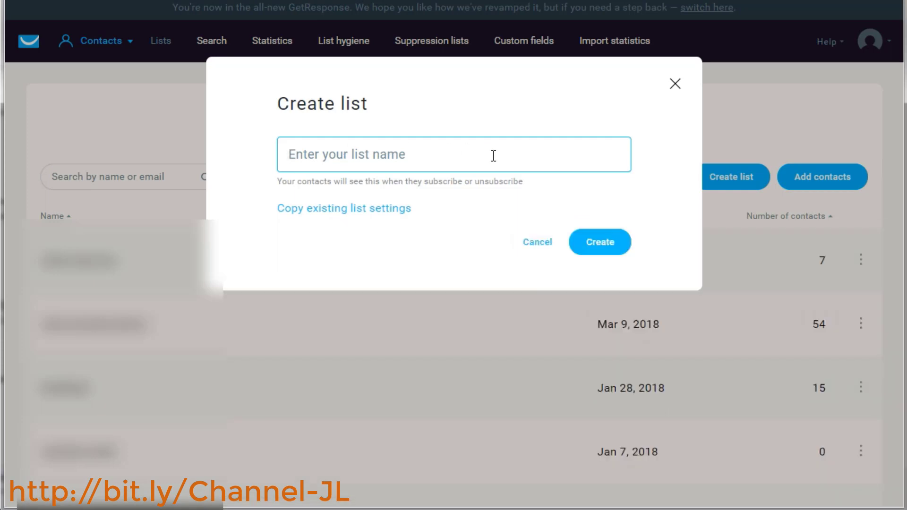
{"action": "type", "text": "newtestlist1"}
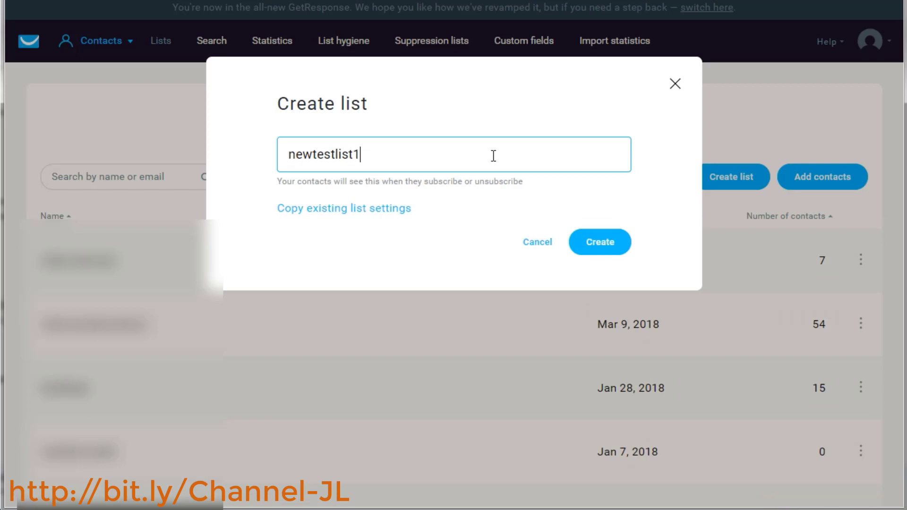
{"action": "key", "text": "ctrl+a"}
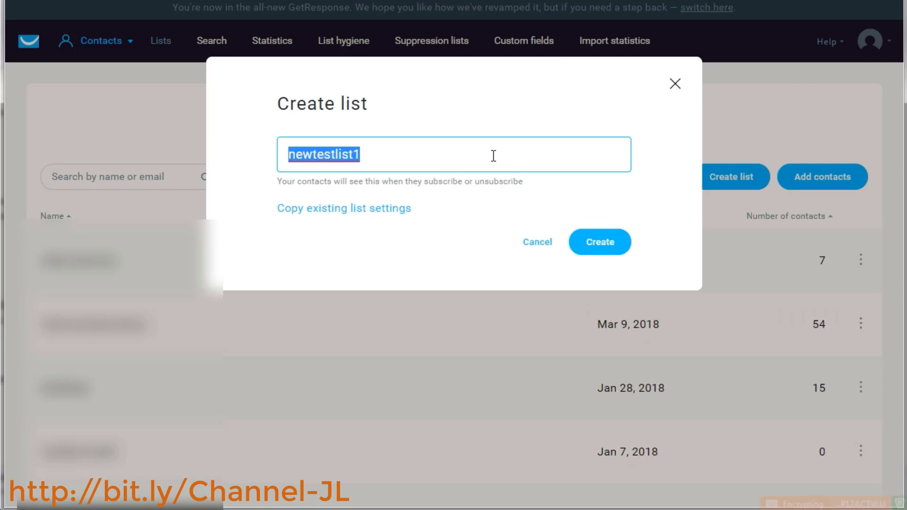
{"action": "left_click", "coordinate": [478, 122]}
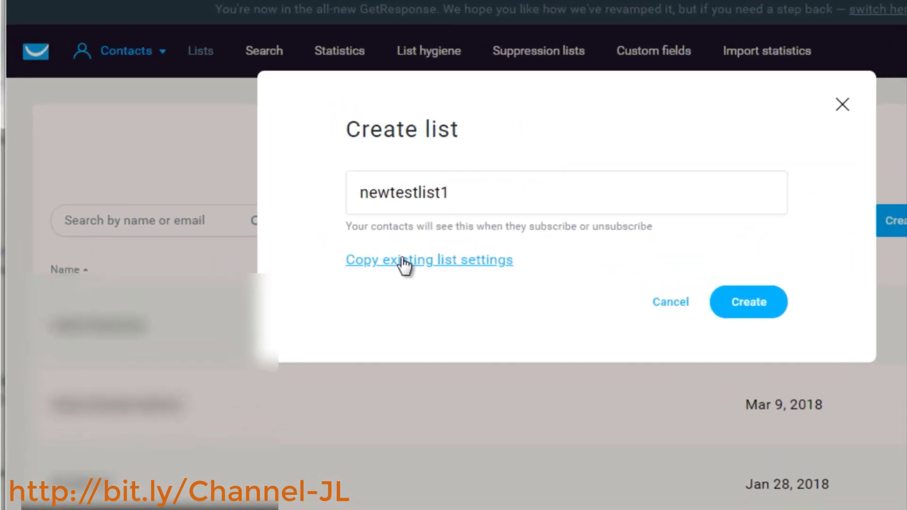
{"action": "left_click", "coordinate": [404, 266]}
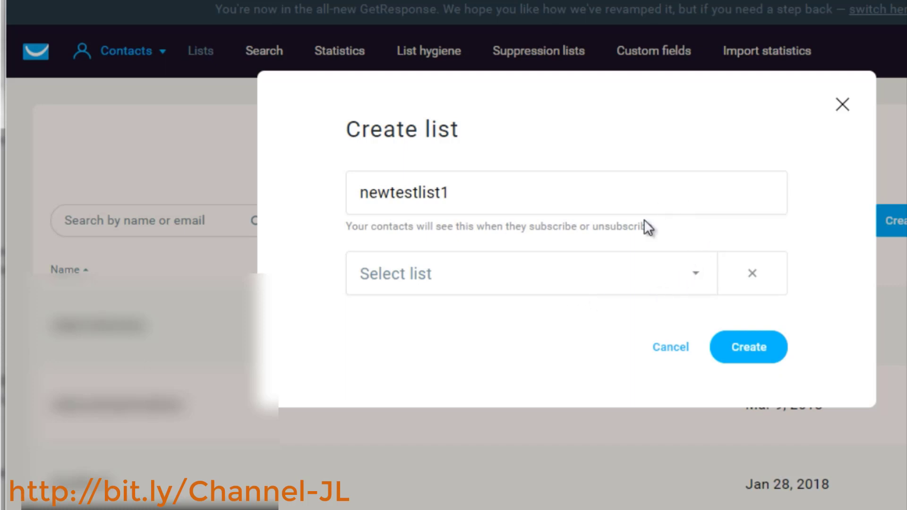
{"action": "left_click", "coordinate": [752, 350]}
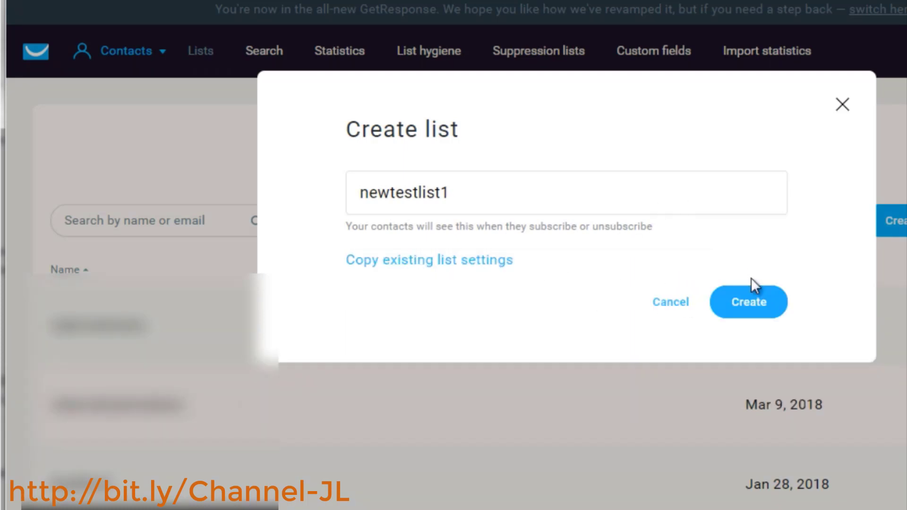
{"action": "left_click", "coordinate": [759, 312]}
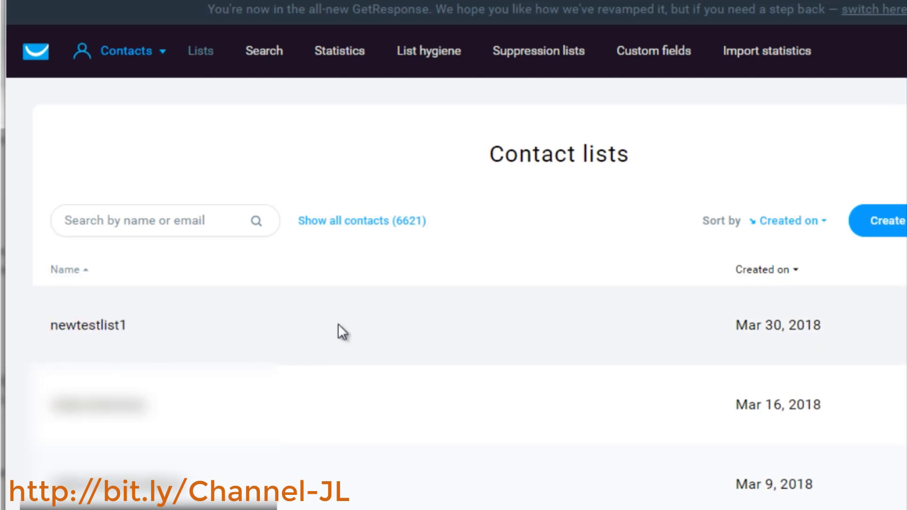
Open newtestlist1's list settings and review the General fields: list name, title, description and category
{"action": "left_click", "coordinate": [906, 325]}
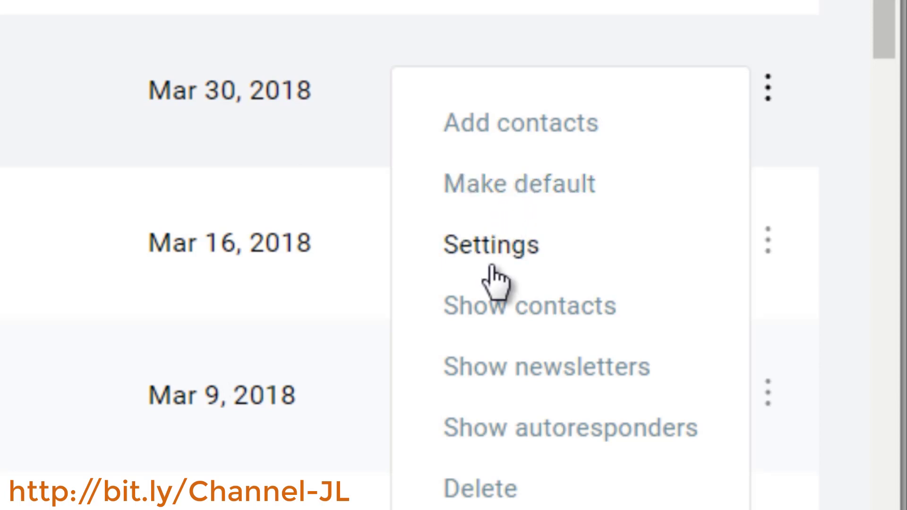
{"action": "right_click", "coordinate": [507, 246]}
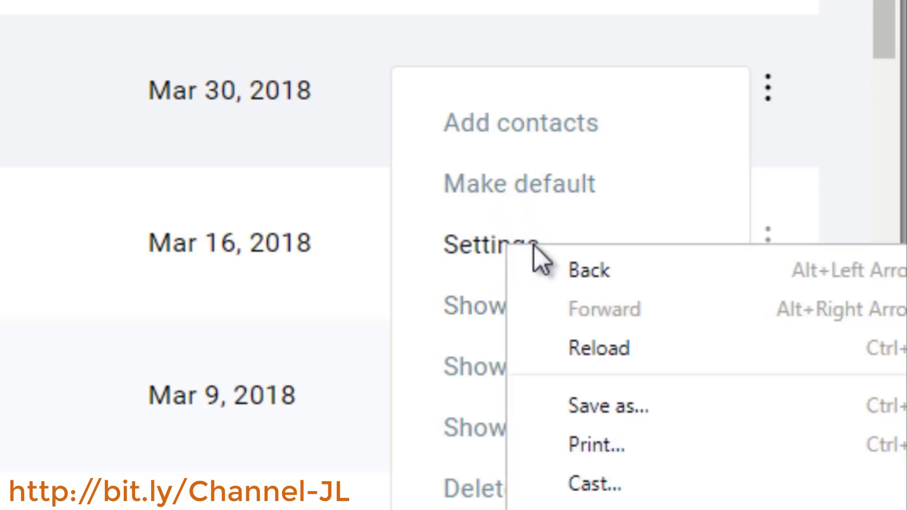
{"action": "left_click", "coordinate": [456, 245]}
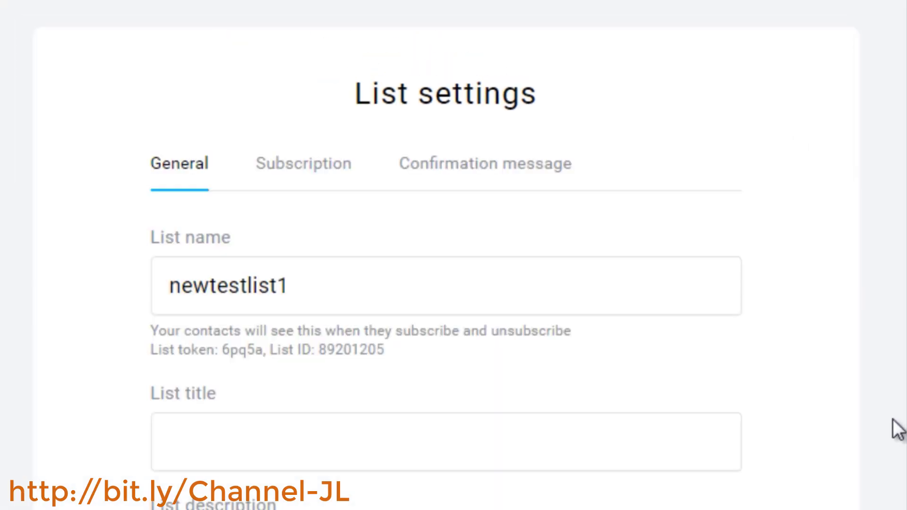
{"action": "left_click", "coordinate": [399, 292]}
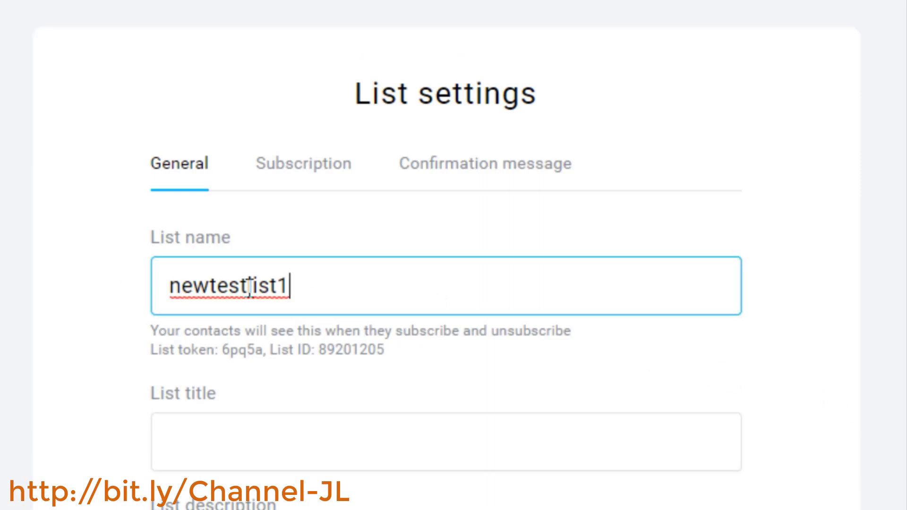
{"action": "left_click", "coordinate": [792, 206]}
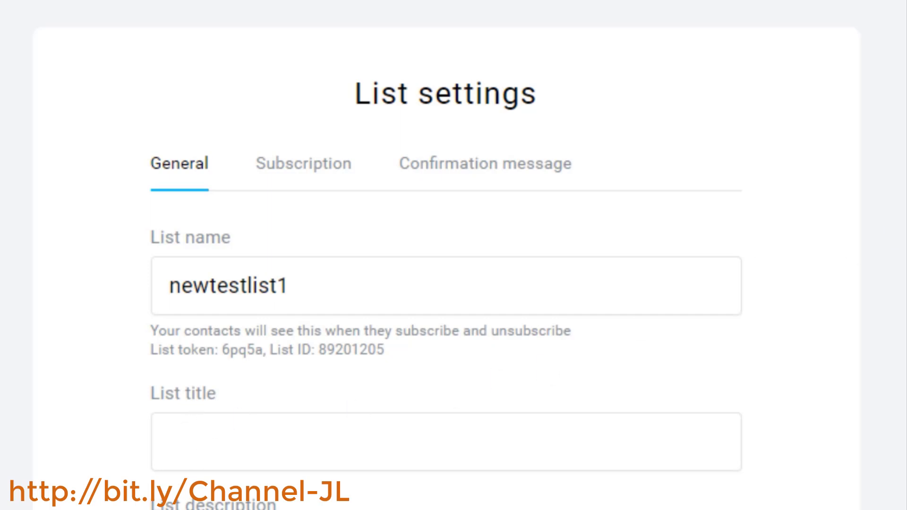
{"action": "left_click", "coordinate": [263, 433]}
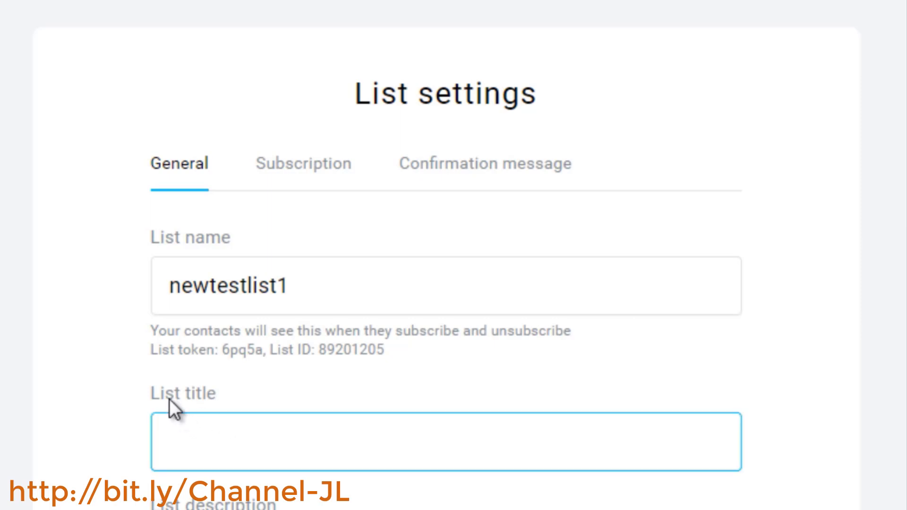
{"action": "left_click", "coordinate": [381, 380]}
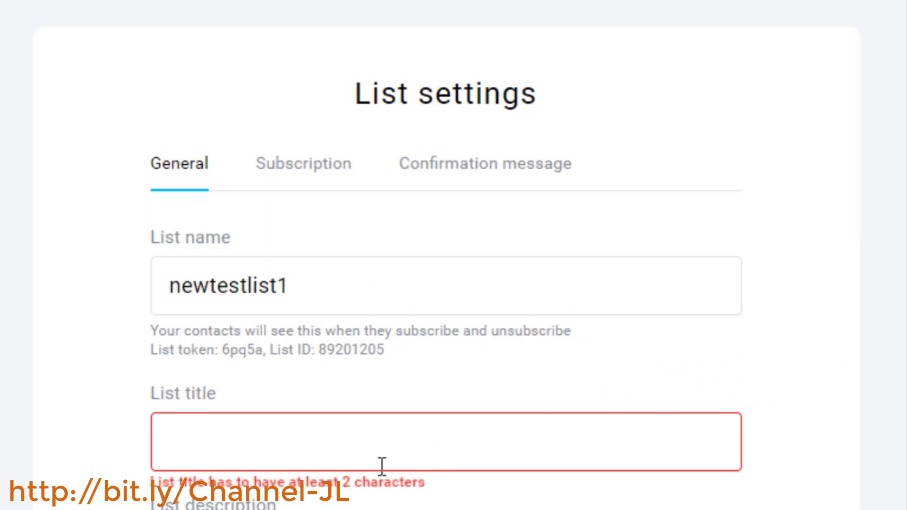
{"action": "scroll", "coordinate": [409, 501], "scroll_direction": "down", "scroll_amount": 2}
{"action": "scroll", "coordinate": [407, 500], "scroll_direction": "down", "scroll_amount": 3}
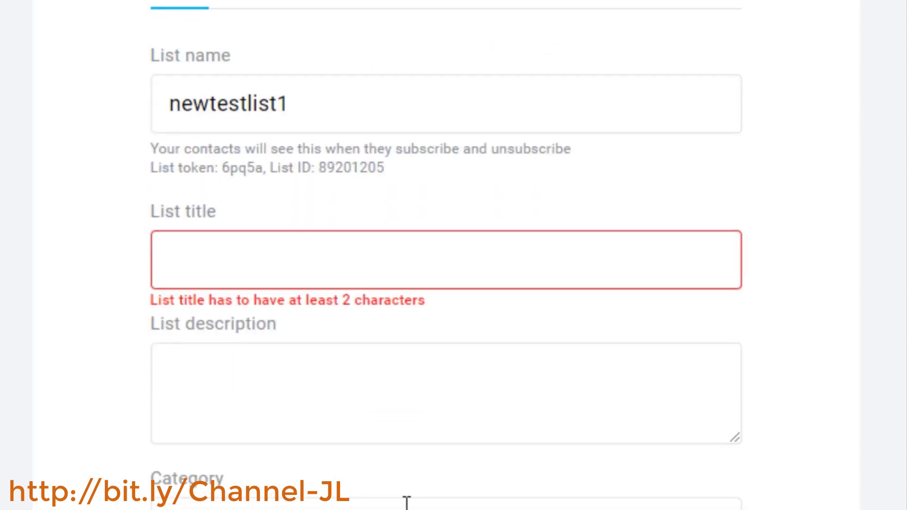
{"action": "scroll", "coordinate": [313, 468], "scroll_direction": "up", "scroll_amount": 2}
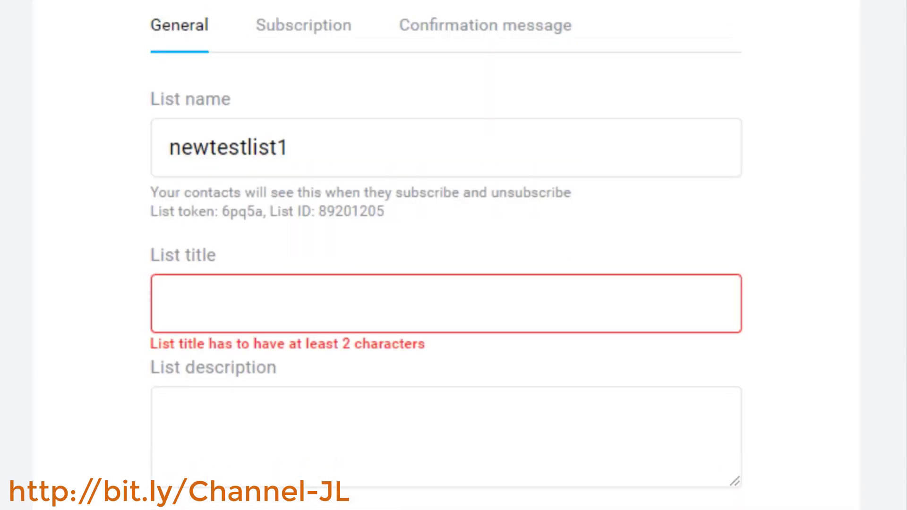
{"action": "scroll", "coordinate": [263, 409], "scroll_direction": "down", "scroll_amount": 3}
{"action": "left_click", "coordinate": [263, 409]}
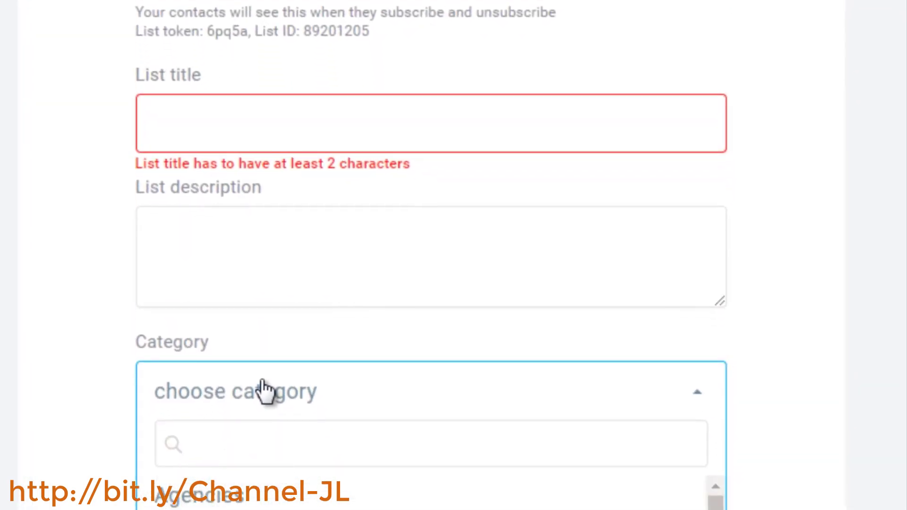
{"action": "left_click", "coordinate": [789, 305]}
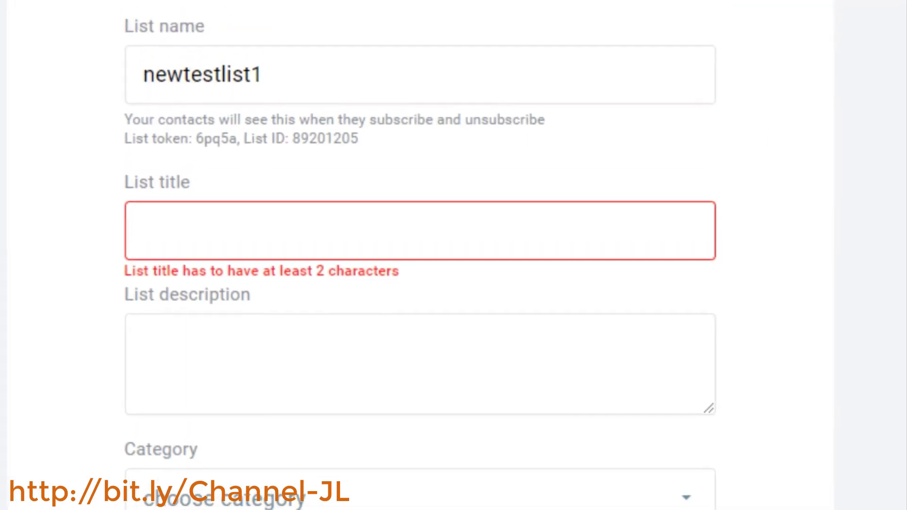
Turn off subscription notifications in the list's Subscription settings
{"action": "left_click", "coordinate": [286, 147]}
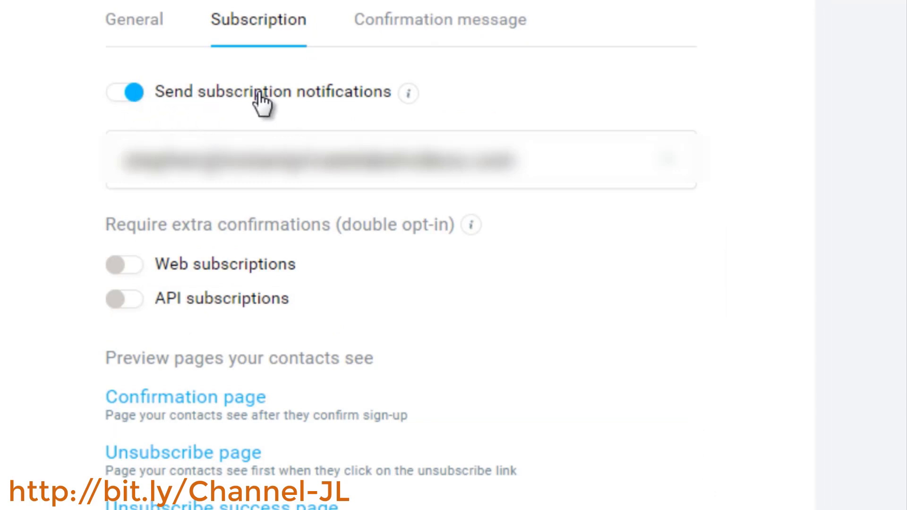
{"action": "mouse_move", "coordinate": [405, 95]}
{"action": "left_click", "coordinate": [134, 93]}
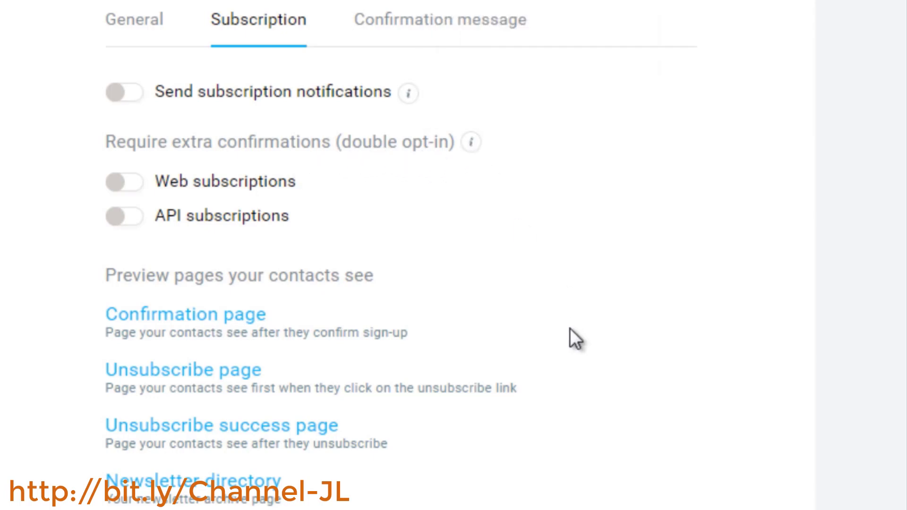
Enable double opt-in confirmation for both web subscriptions and API subscriptions
{"action": "left_click", "coordinate": [119, 186]}
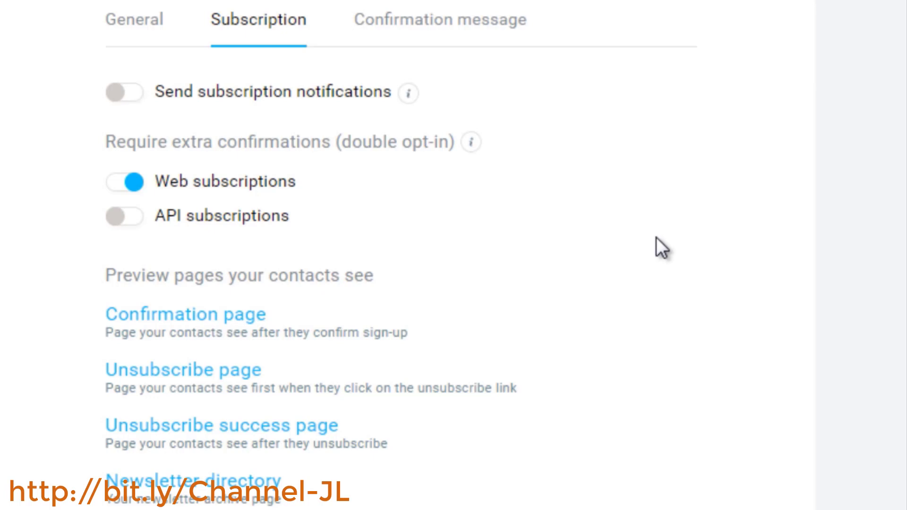
{"action": "left_click", "coordinate": [124, 218]}
{"action": "left_click", "coordinate": [133, 220]}
{"action": "left_click", "coordinate": [127, 218]}
Review the contact preview page links and the Confirmation message tab's message format options
{"action": "left_click_drag", "start_coordinate": [418, 333], "coordinate": [106, 333]}
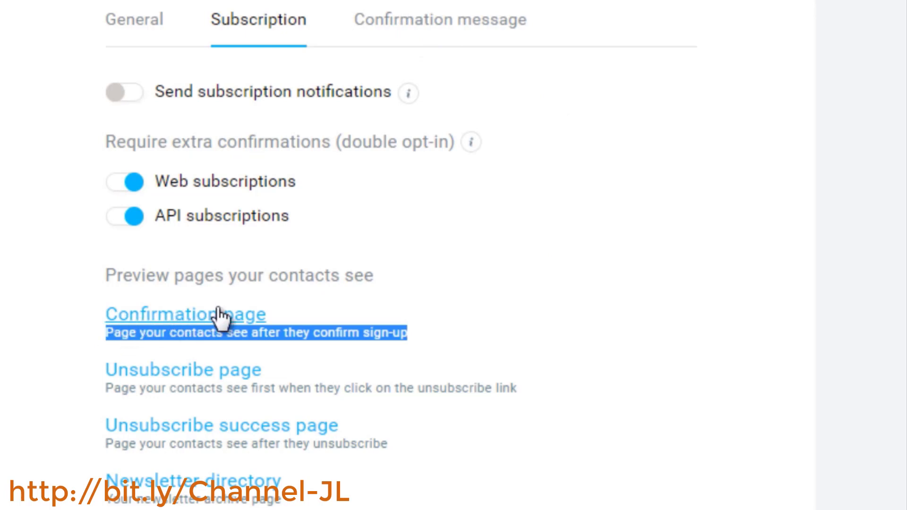
{"action": "left_click", "coordinate": [324, 370]}
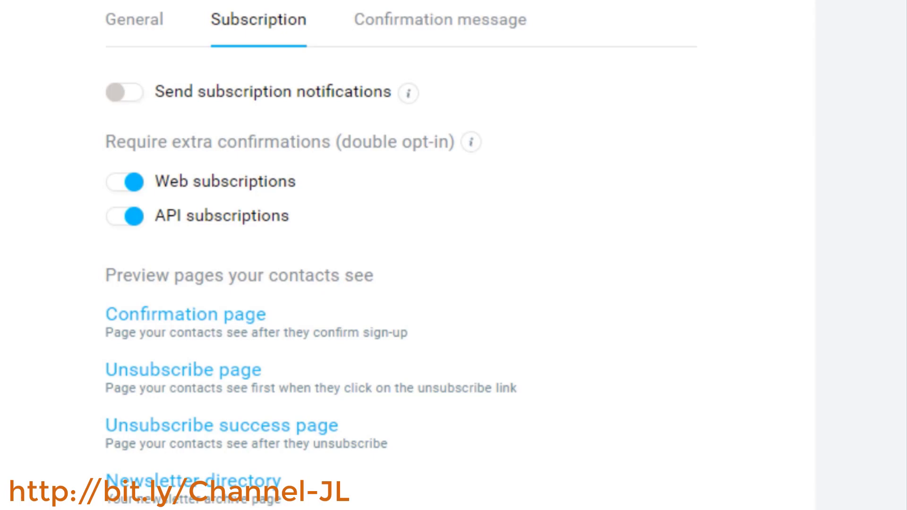
{"action": "left_click", "coordinate": [514, 30]}
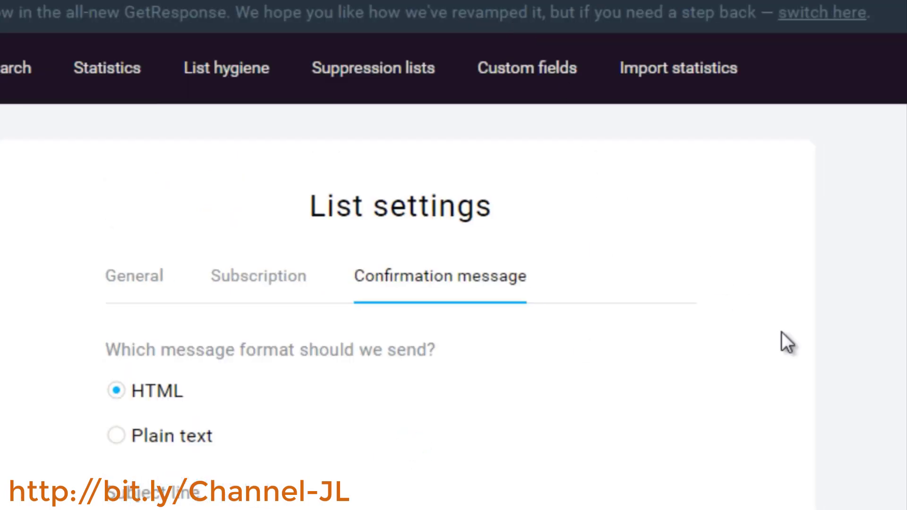
{"action": "scroll", "coordinate": [138, 121], "scroll_direction": "down", "scroll_amount": 5}
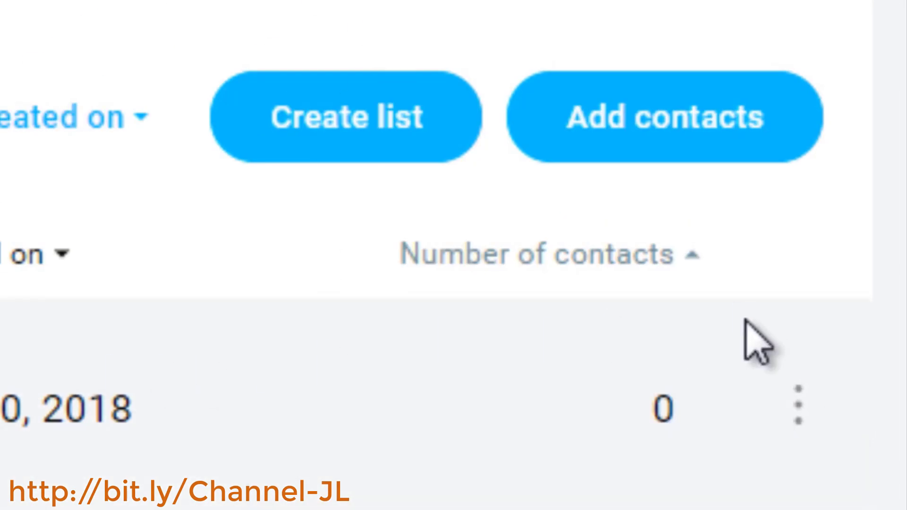
Open the options menu for newtestlist1 in the contact lists
{"action": "left_click", "coordinate": [799, 405]}
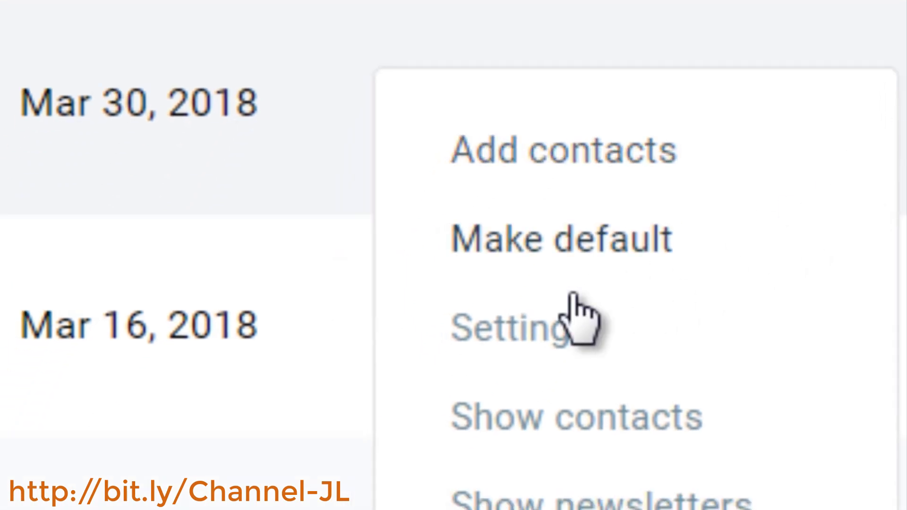
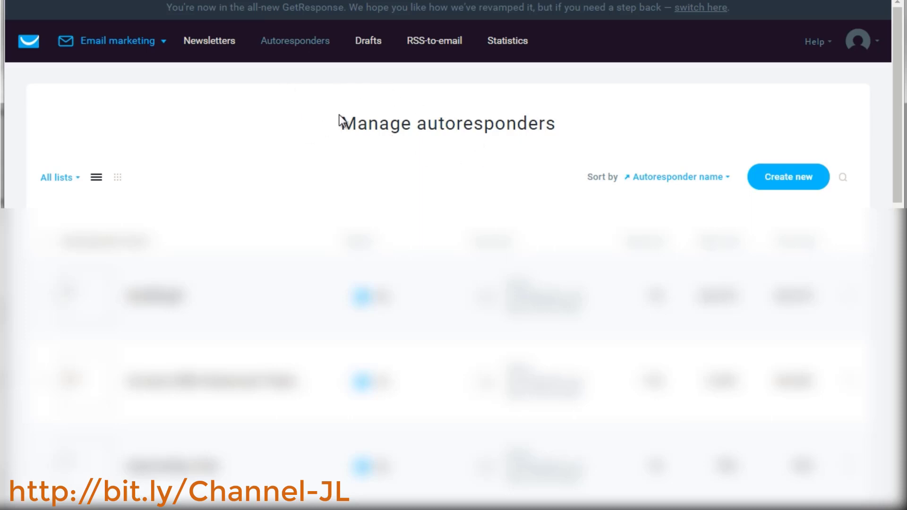
Create a new autoresponder named "New Test List 1 (Survival Meal Kits)"
{"action": "left_click", "coordinate": [799, 179]}
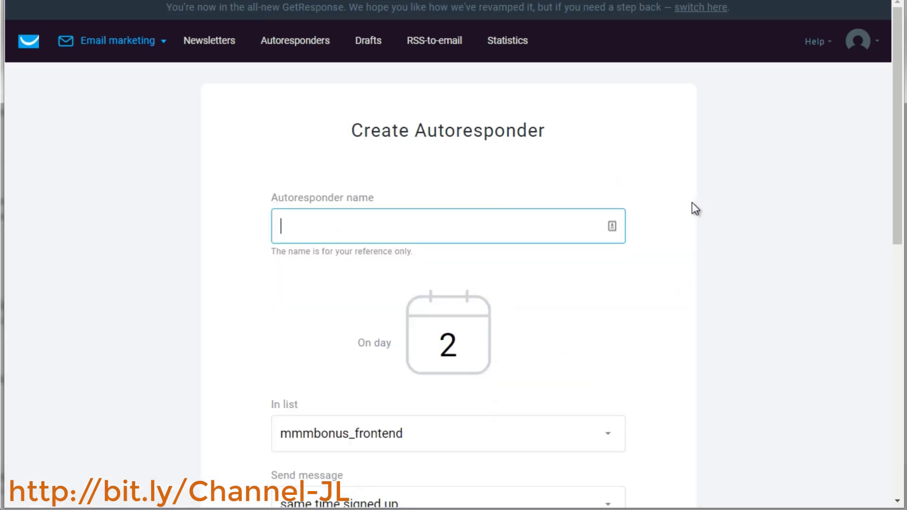
{"action": "type", "text": "New Test List "}
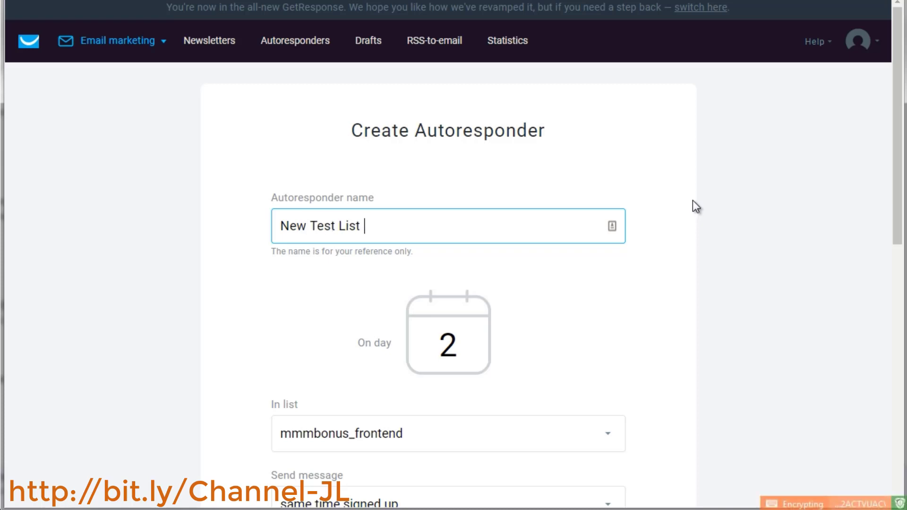
{"action": "type", "text": "1 (Surviva"}
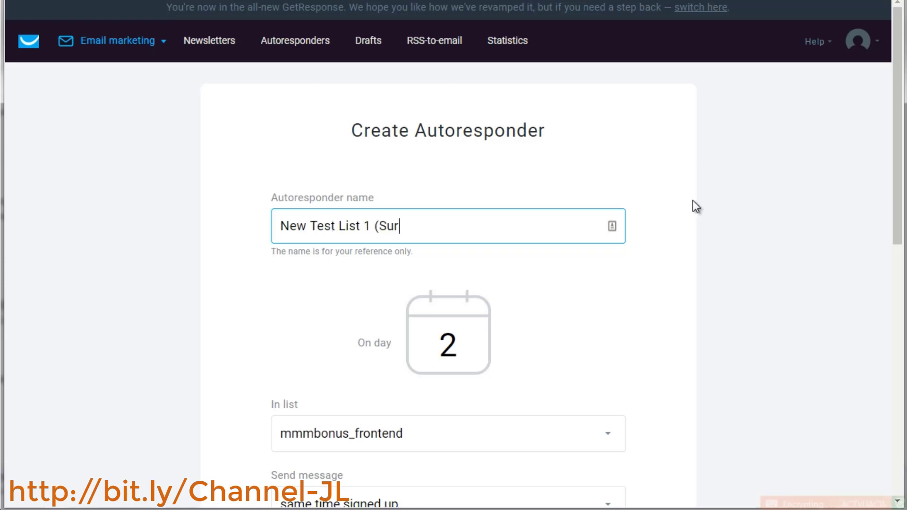
{"action": "type", "text": "l Meal Kits)"}
{"action": "key", "text": "ctrl+a"}
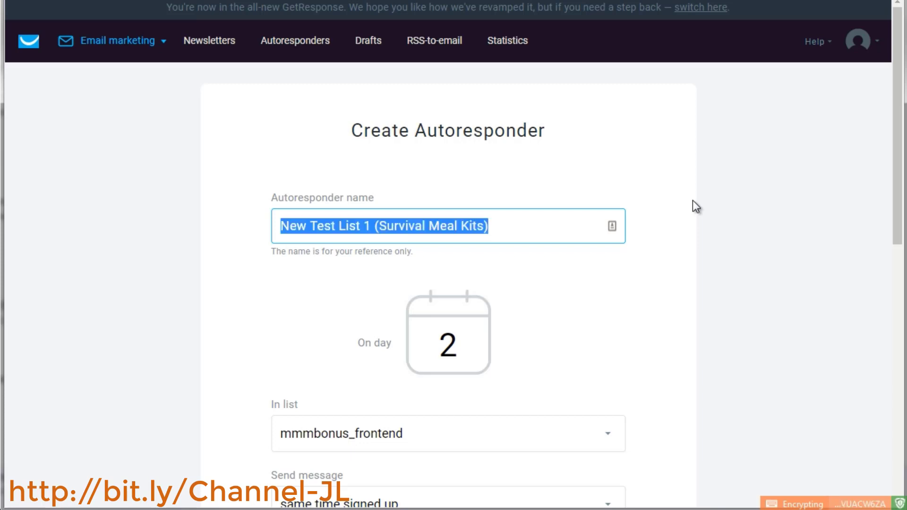
{"action": "left_click", "coordinate": [692, 200]}
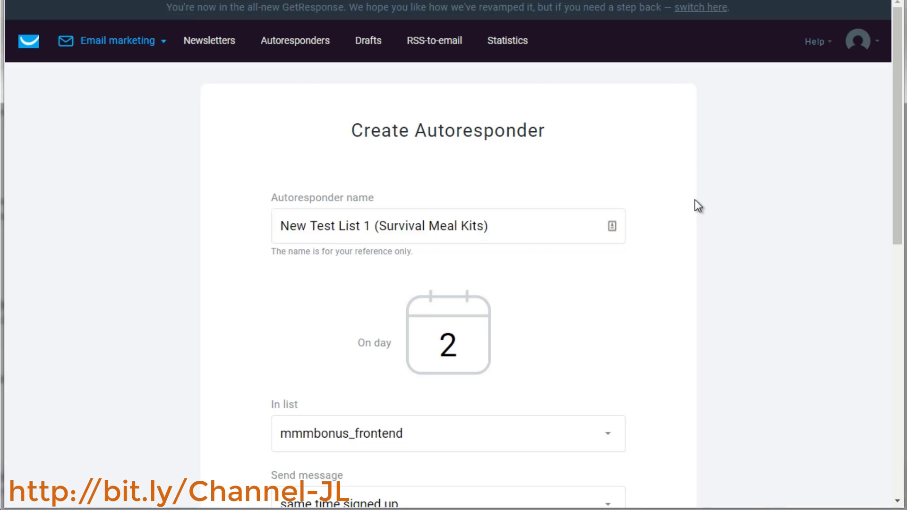
Set the autoresponder to send on day 0
{"action": "scroll", "coordinate": [696, 199], "scroll_direction": "down", "scroll_amount": 3}
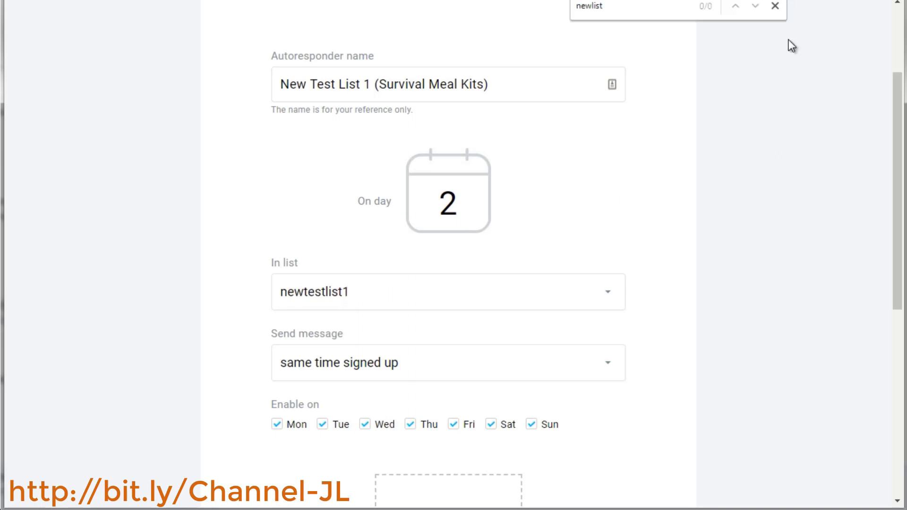
{"action": "left_click", "coordinate": [774, 7]}
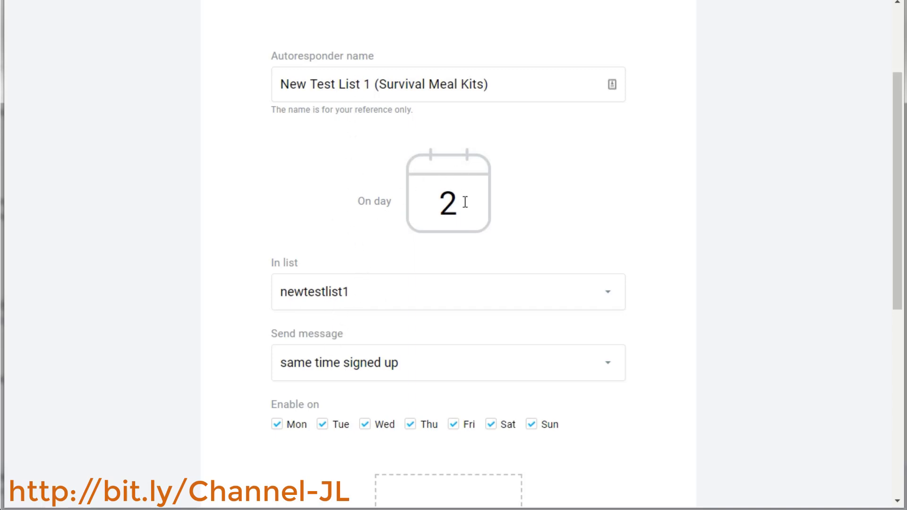
{"action": "left_click_drag", "start_coordinate": [464, 202], "coordinate": [435, 203]}
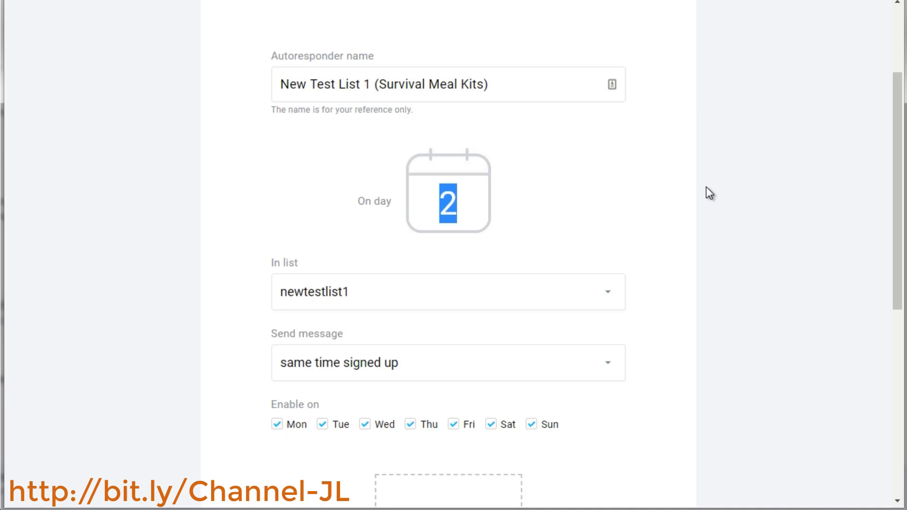
{"action": "type", "text": "0"}
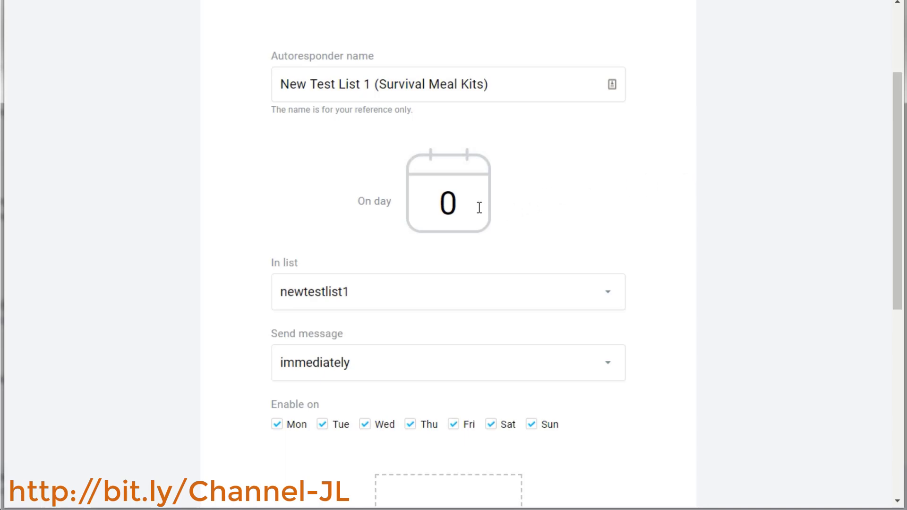
{"action": "double_click", "coordinate": [464, 203]}
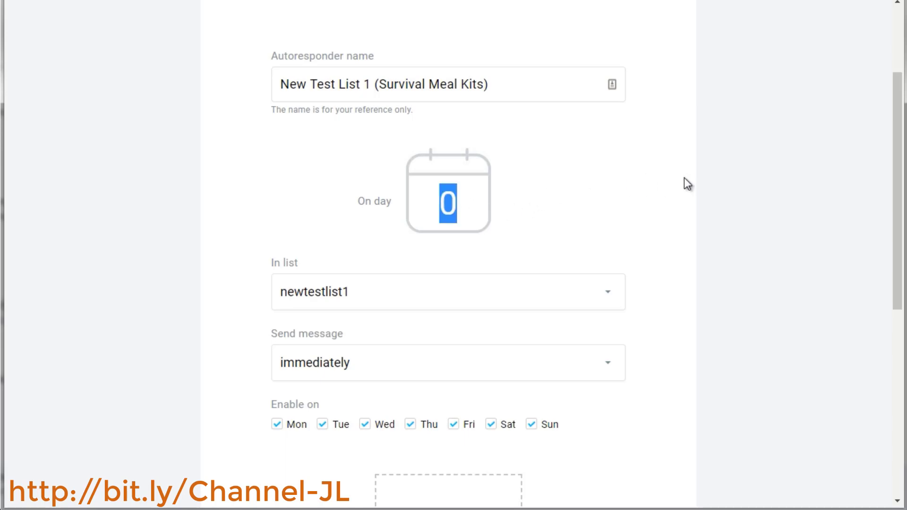
{"action": "left_click", "coordinate": [653, 184]}
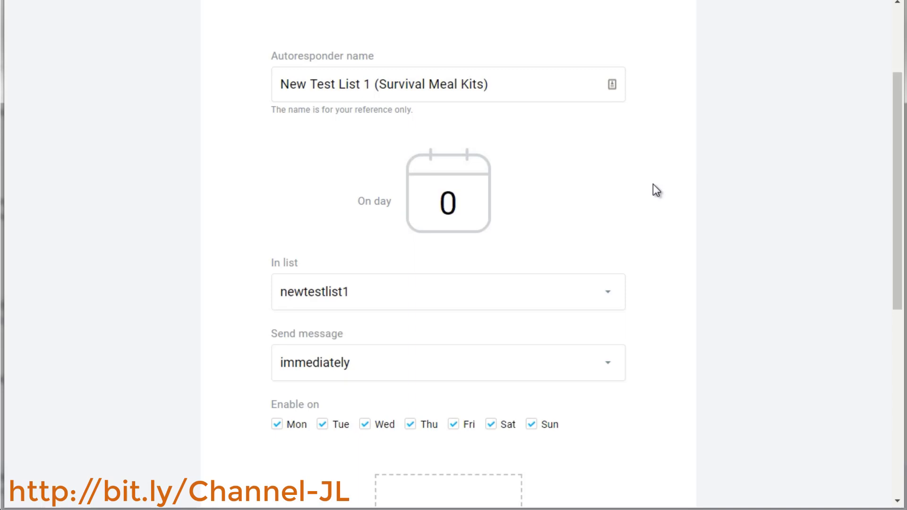
Try sending the message with a delay and only on weekdays, disabling Saturday and Sunday
{"action": "scroll", "coordinate": [653, 185], "scroll_direction": "down", "scroll_amount": 2}
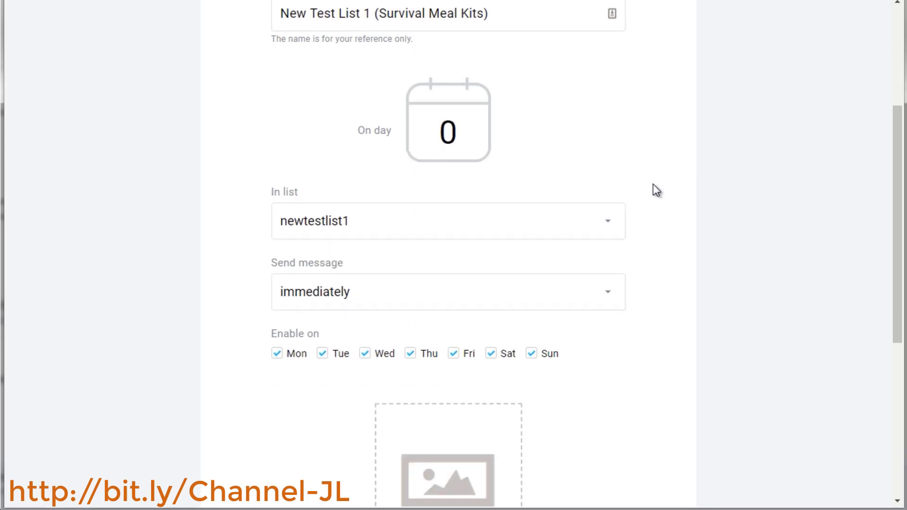
{"action": "scroll", "coordinate": [654, 185], "scroll_direction": "down", "scroll_amount": 2}
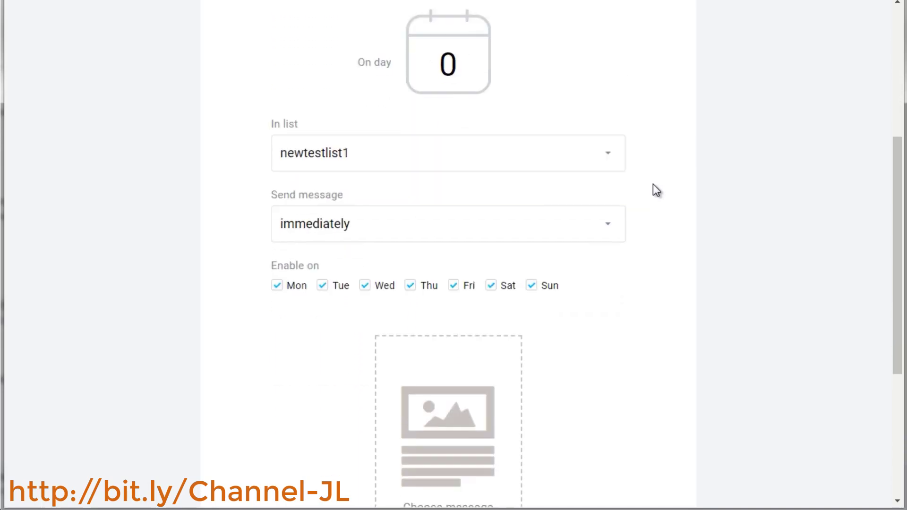
{"action": "left_click", "coordinate": [293, 227]}
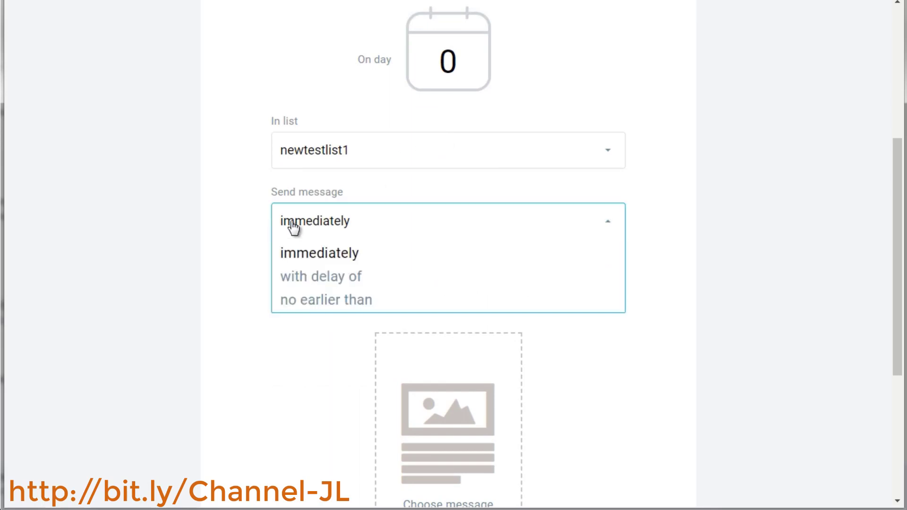
{"action": "left_click", "coordinate": [300, 279]}
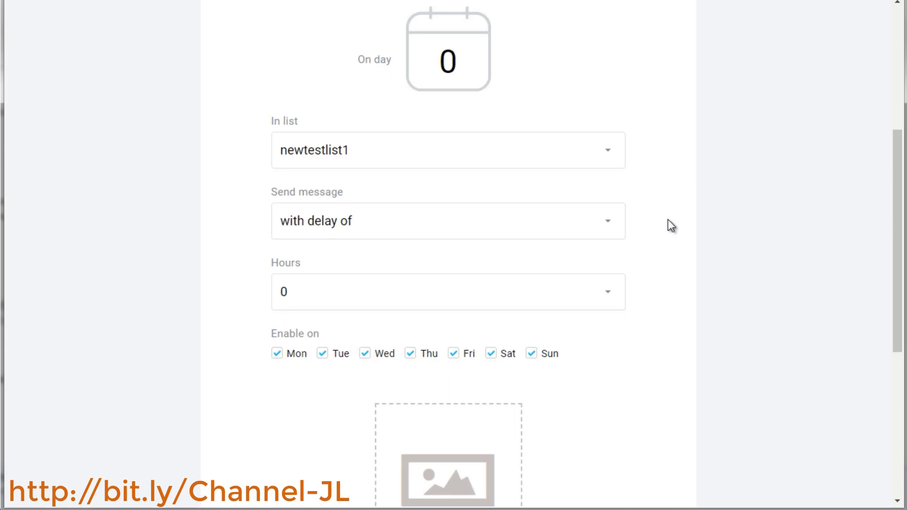
{"action": "scroll", "coordinate": [671, 226], "scroll_direction": "down", "scroll_amount": 2}
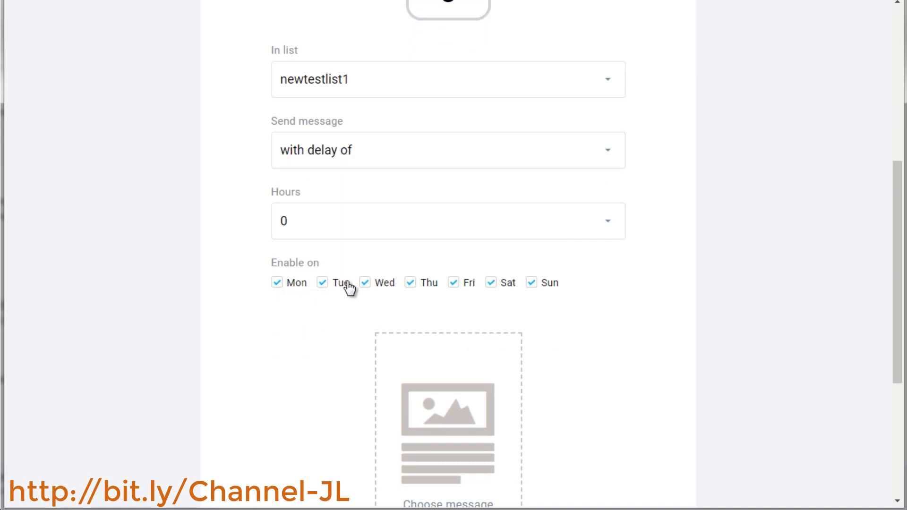
{"action": "left_click", "coordinate": [551, 285]}
{"action": "left_click", "coordinate": [500, 284]}
Restore immediate sending and re-enable Saturday and Sunday
{"action": "left_click", "coordinate": [577, 158]}
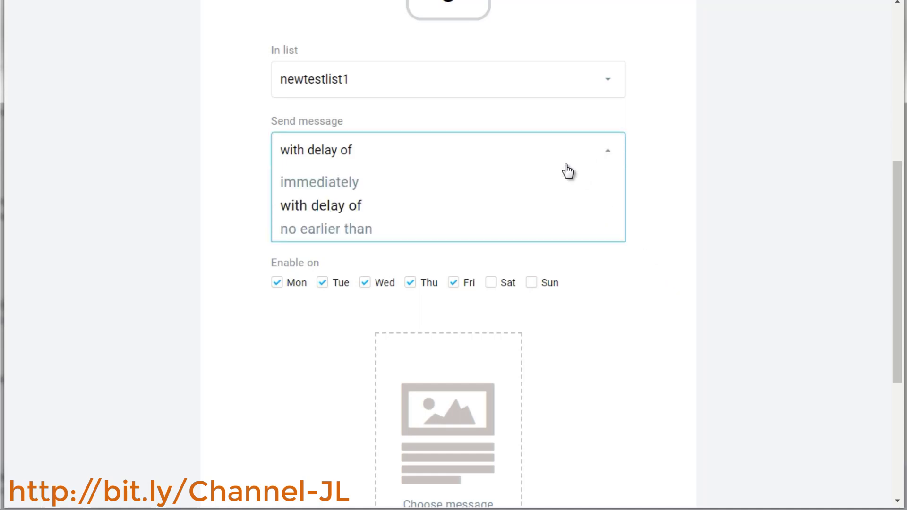
{"action": "left_click", "coordinate": [527, 188]}
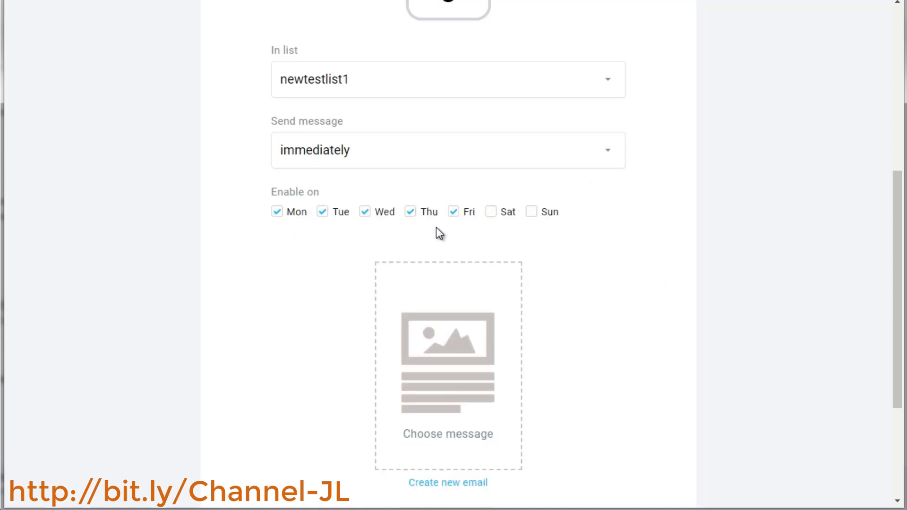
{"action": "left_click", "coordinate": [512, 215]}
{"action": "left_click", "coordinate": [549, 216]}
Start creating a new email for the autoresponder message
{"action": "scroll", "coordinate": [668, 210], "scroll_direction": "up", "scroll_amount": 3}
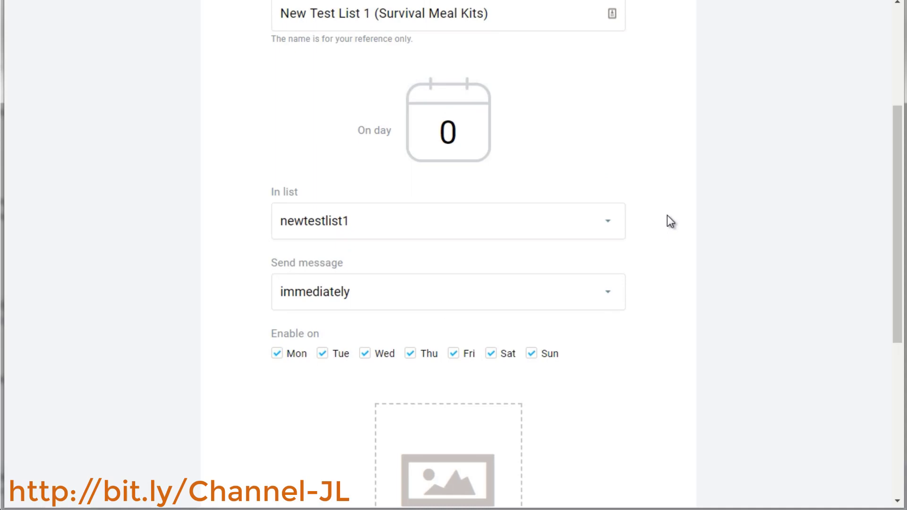
{"action": "scroll", "coordinate": [671, 222], "scroll_direction": "down", "scroll_amount": 2}
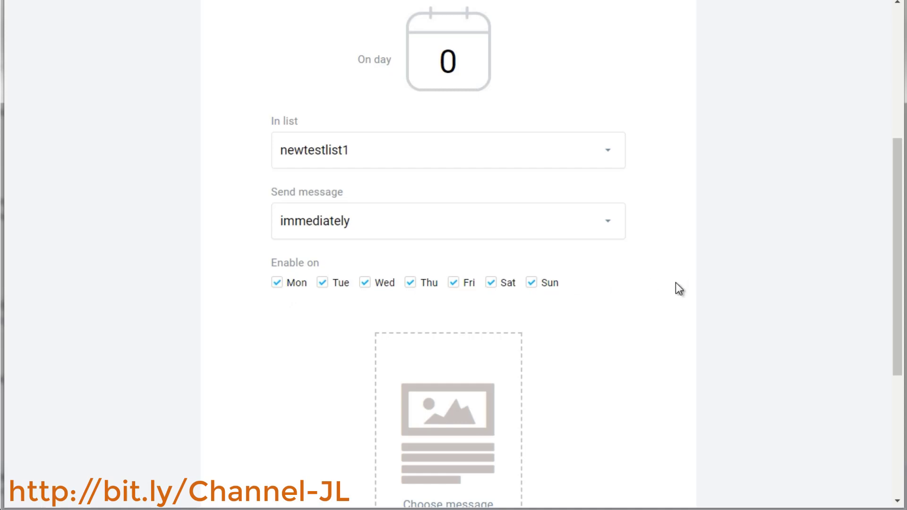
{"action": "scroll", "coordinate": [676, 287], "scroll_direction": "down", "scroll_amount": 5}
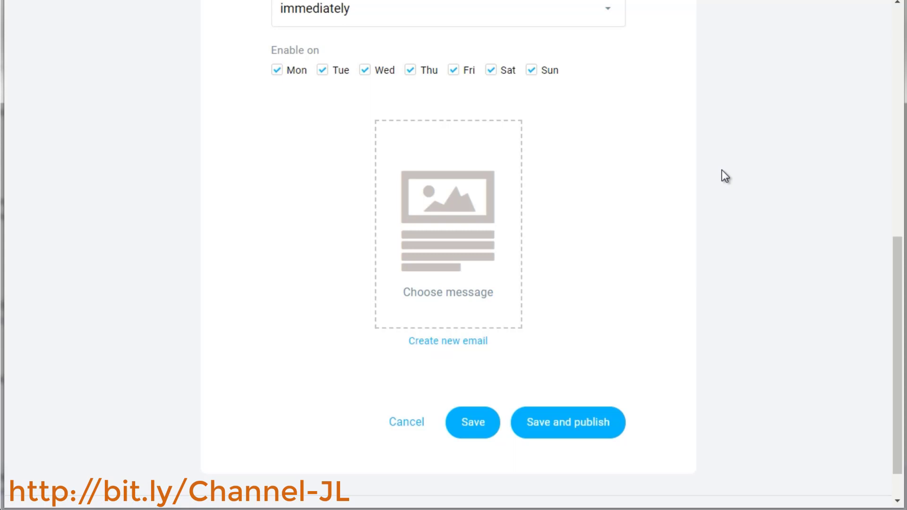
{"action": "left_click", "coordinate": [451, 342]}
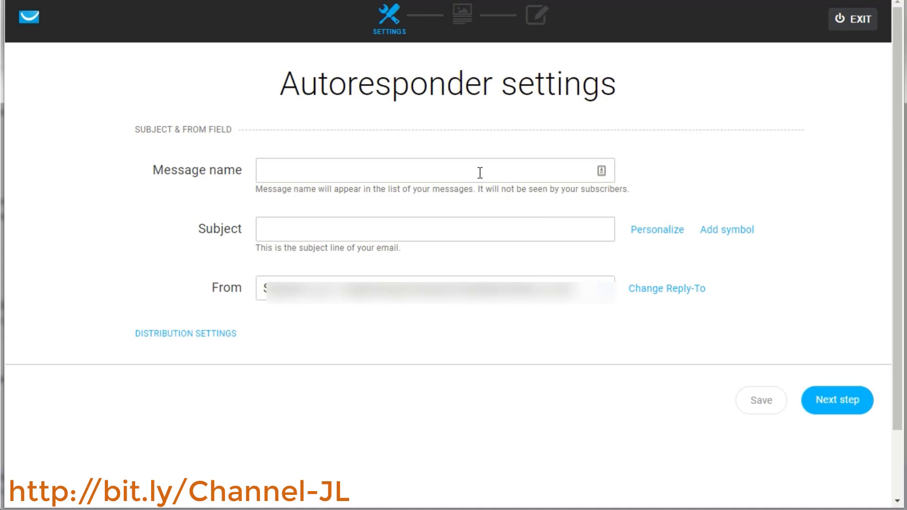
Name the autoresponder message "SurvivalKit - Email1"
{"action": "left_click", "coordinate": [480, 173]}
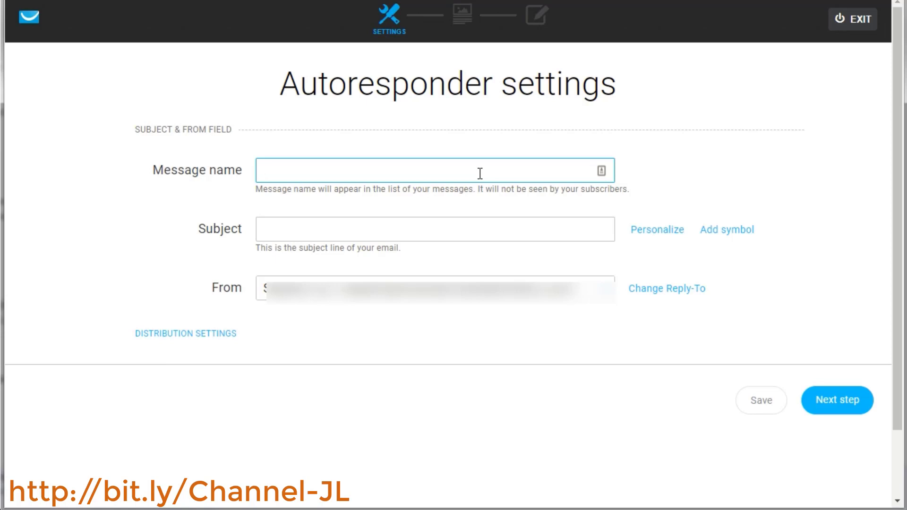
{"action": "type", "text": "Surviv"}
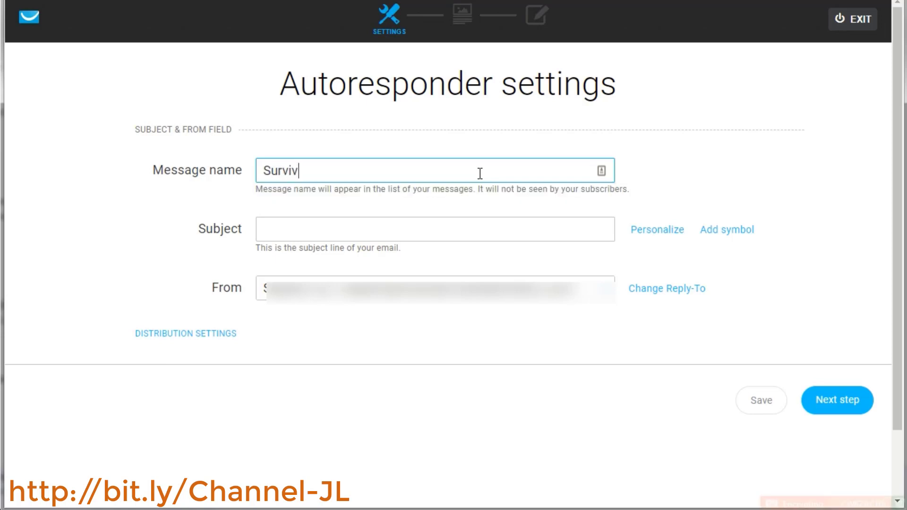
{"action": "type", "text": "alKit - Email"}
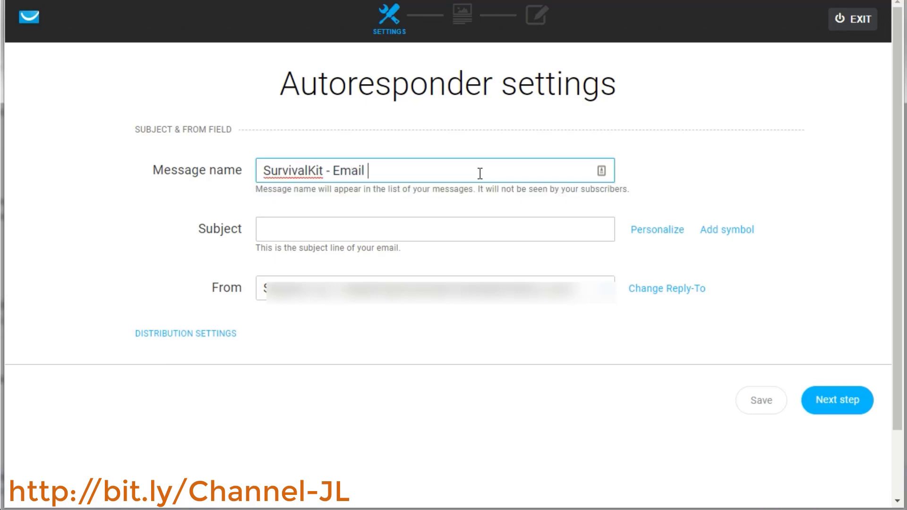
{"action": "key", "text": "BackSpace"}
{"action": "type", "text": "1"}
{"action": "left_click", "coordinate": [300, 233]}
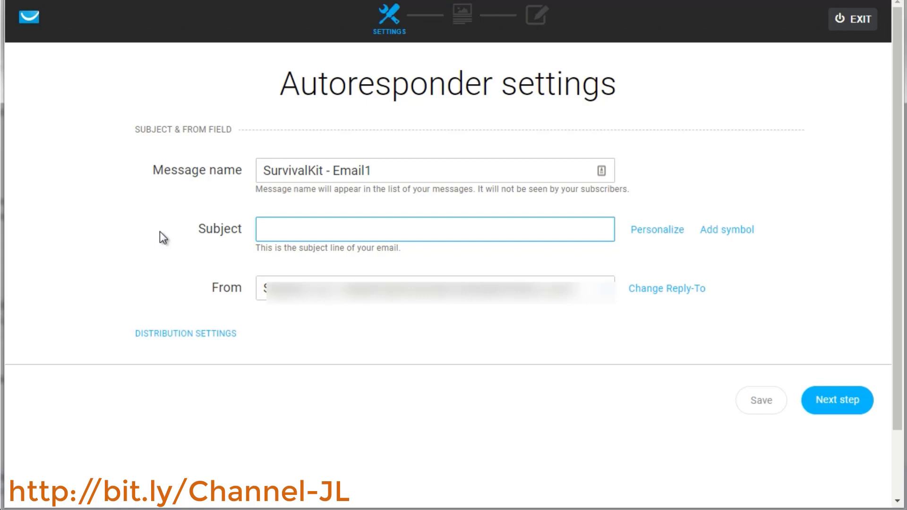
Enter the subject line "Welcome to Survival X"
{"action": "key", "text": "ctrl+z"}
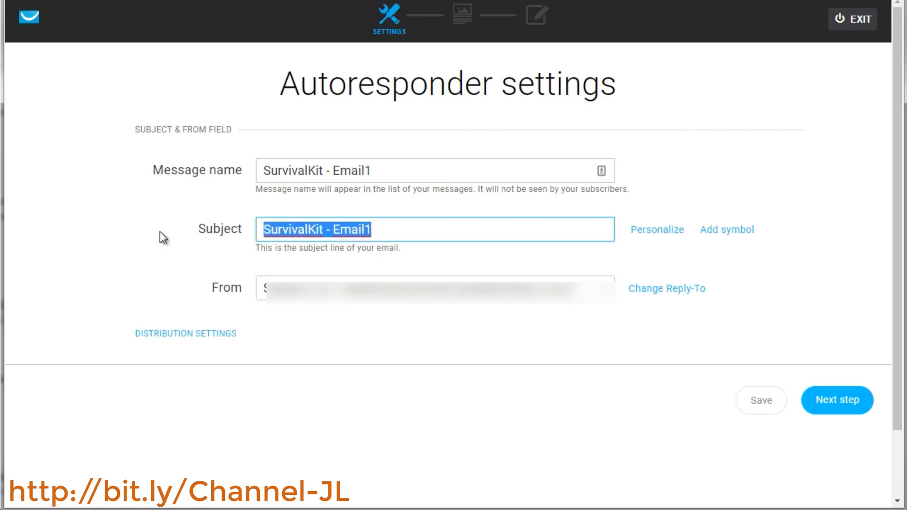
{"action": "type", "text": "Welcome to "}
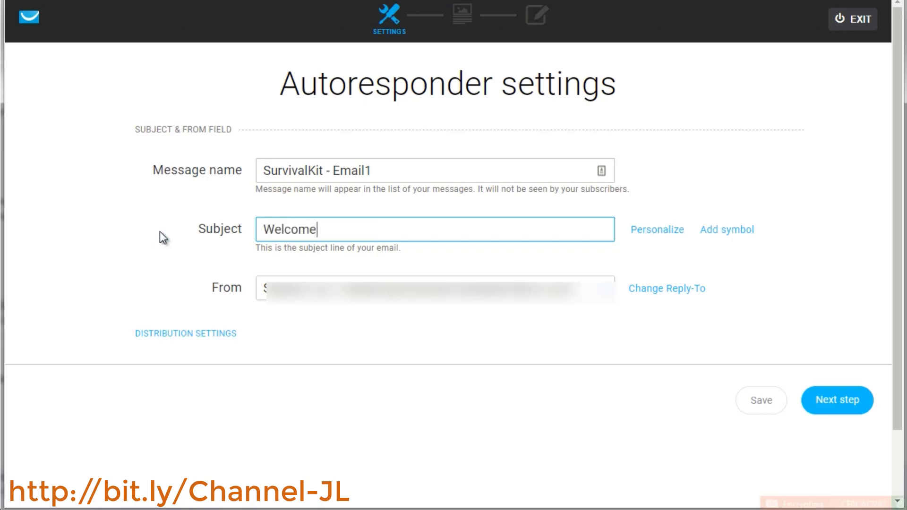
{"action": "type", "text": "Survival X"}
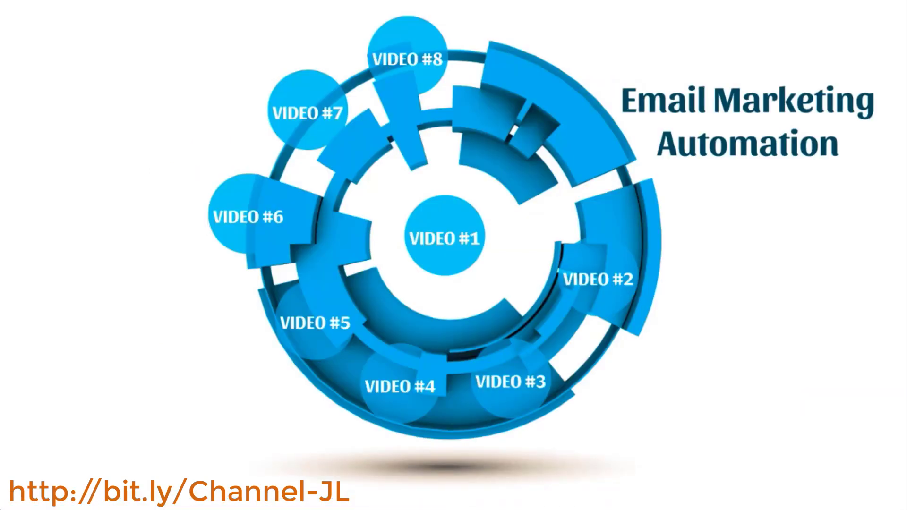
{"action": "key", "text": "Right"}
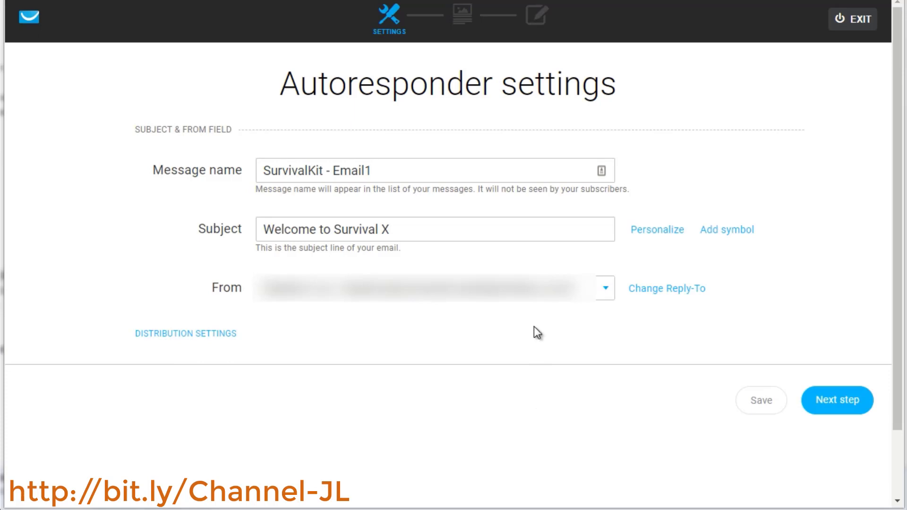
Change the subject line to "Welcome to Survival Meal Kits"
{"action": "left_click", "coordinate": [396, 173]}
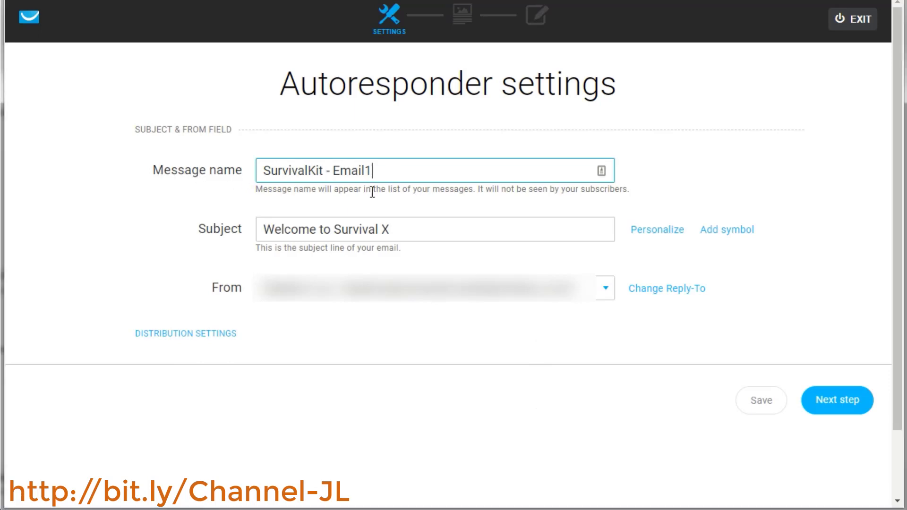
{"action": "left_click", "coordinate": [190, 230]}
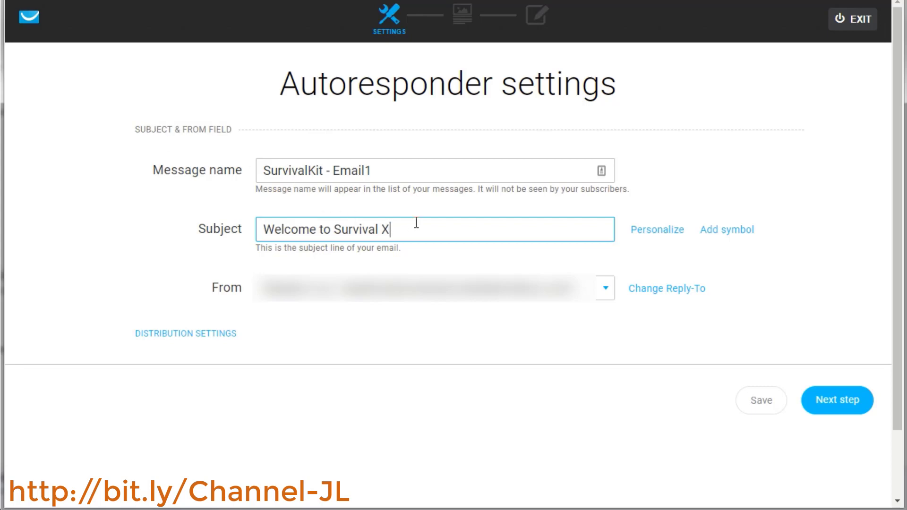
{"action": "left_click_drag", "start_coordinate": [412, 228], "coordinate": [333, 229]}
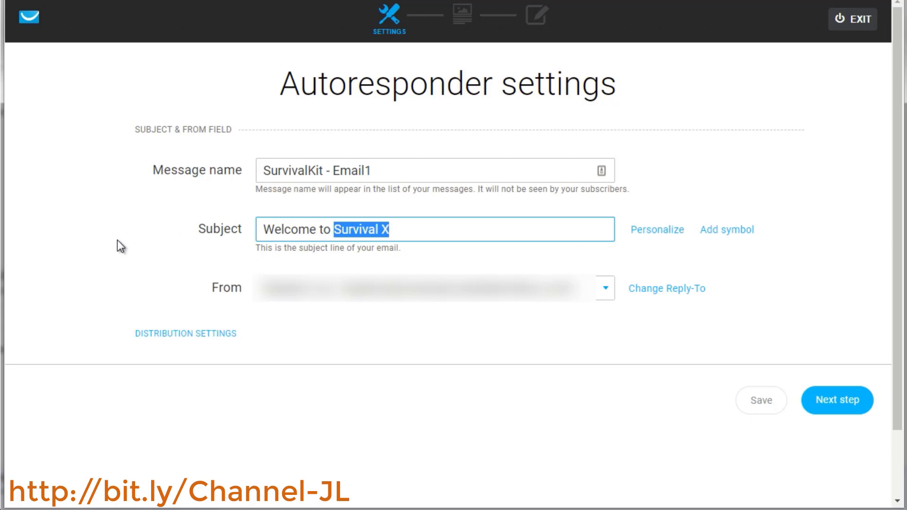
{"action": "type", "text": "Survival Meal Kits"}
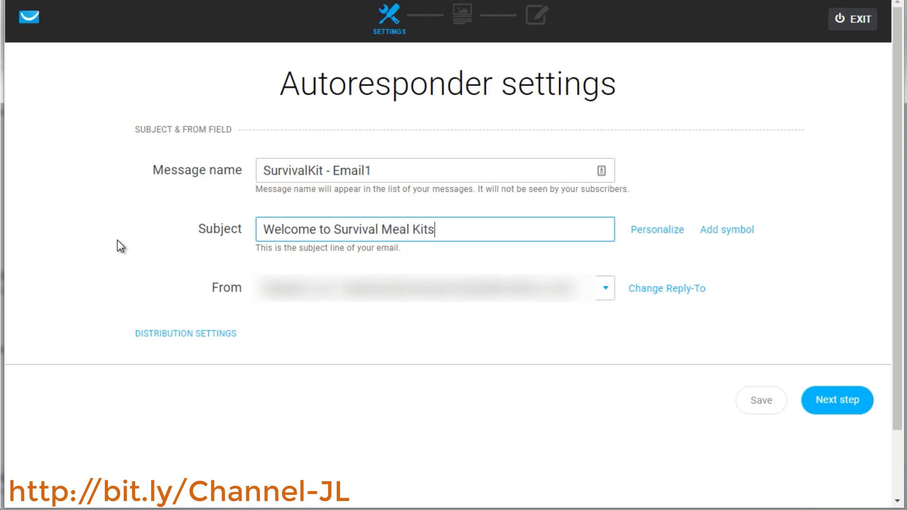
{"action": "key", "text": "ctrl+a"}
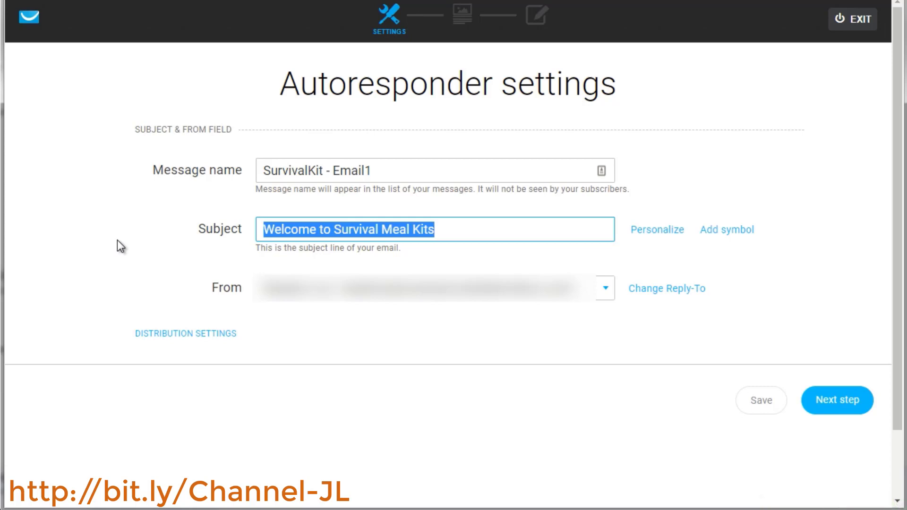
Replace the subject line with "Here's your top 5 survival guide"
{"action": "type", "text": "Here's your "}
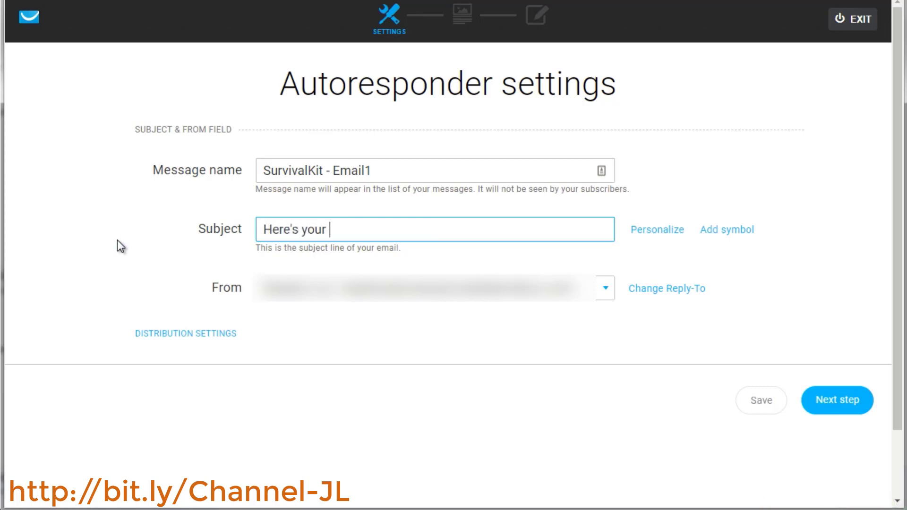
{"action": "type", "text": "top 5 survival guiie"}
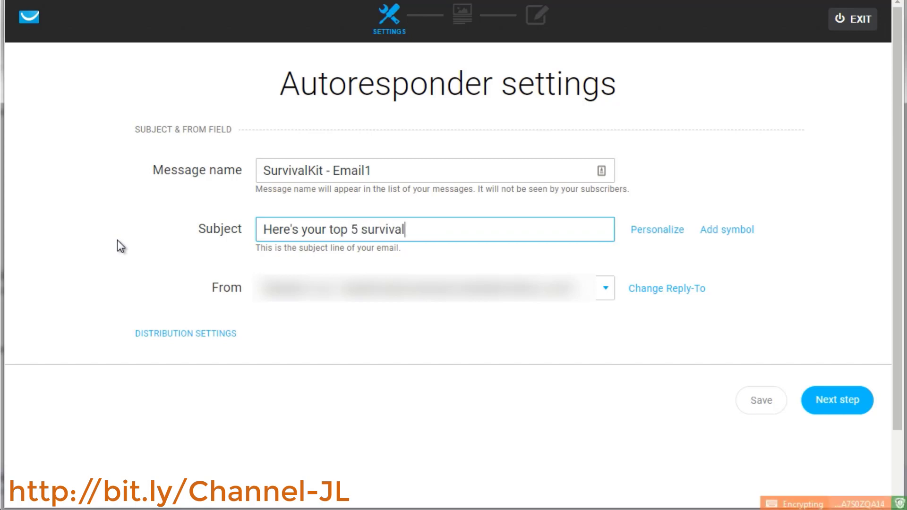
{"action": "key", "text": "BackSpace"}
{"action": "key", "text": "BackSpace"}
{"action": "type", "text": "de"}
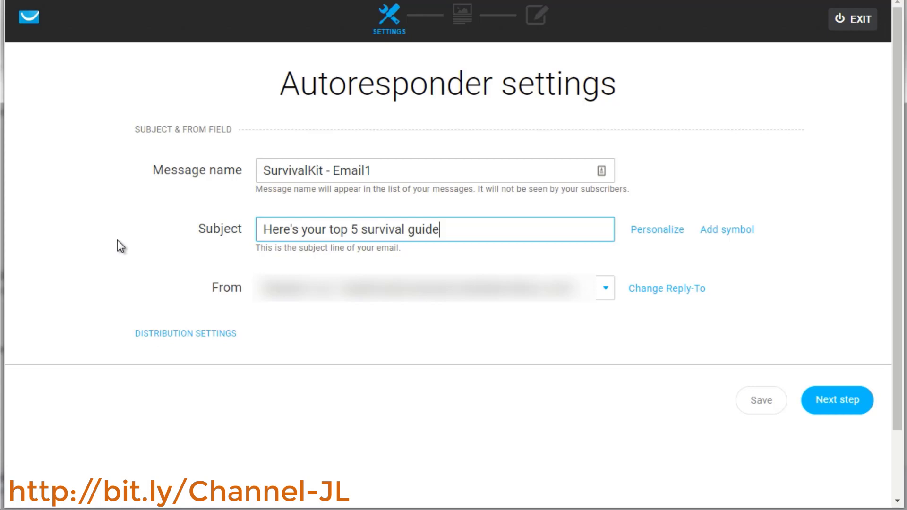
Examine the Personalize and Add symbol options available for the subject line
{"action": "left_click", "coordinate": [657, 231]}
{"action": "left_click", "coordinate": [730, 229]}
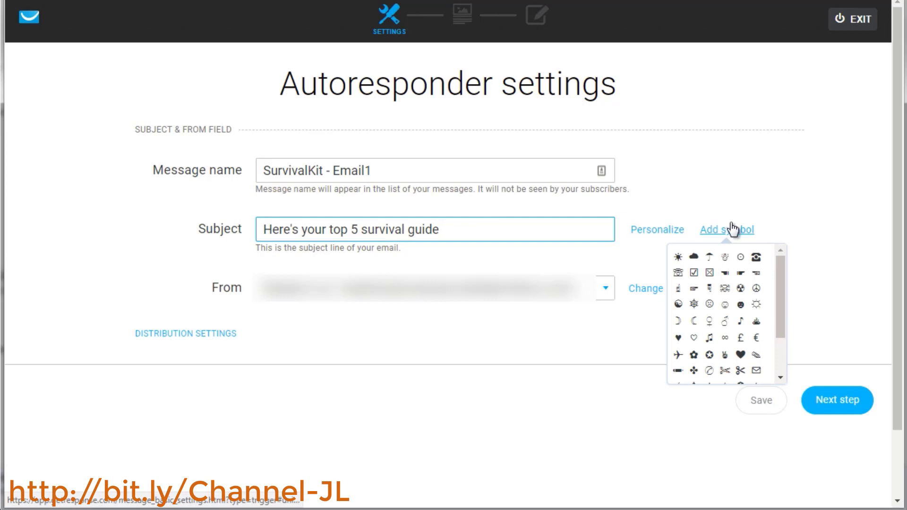
{"action": "left_click", "coordinate": [421, 364]}
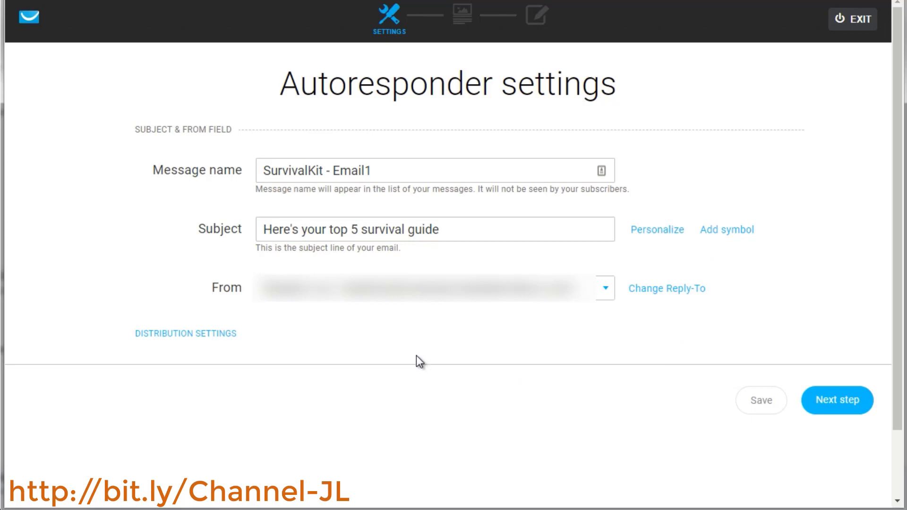
{"action": "left_click", "coordinate": [742, 231]}
{"action": "left_click", "coordinate": [420, 177]}
{"action": "left_click", "coordinate": [653, 160]}
Move on to the template step and browse the predesigned template gallery, including the Restaurants category
{"action": "left_click", "coordinate": [849, 412]}
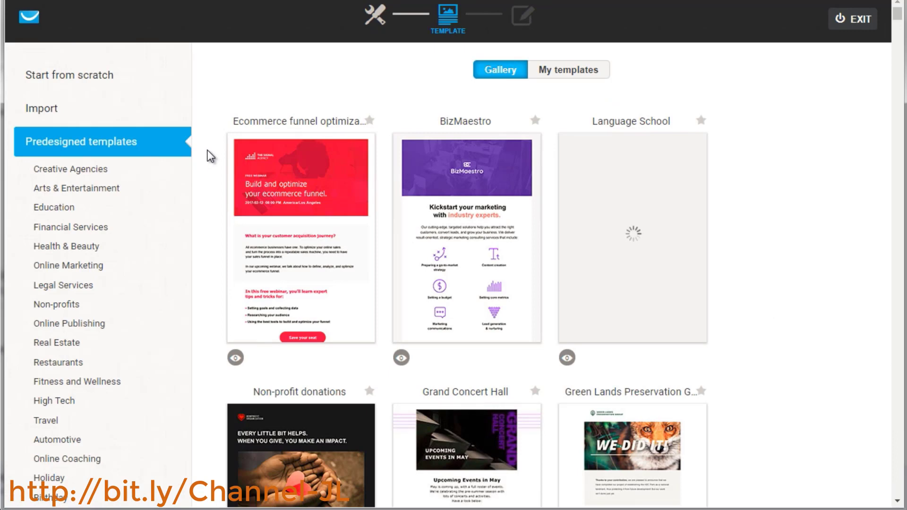
{"action": "mouse_move", "coordinate": [628, 181]}
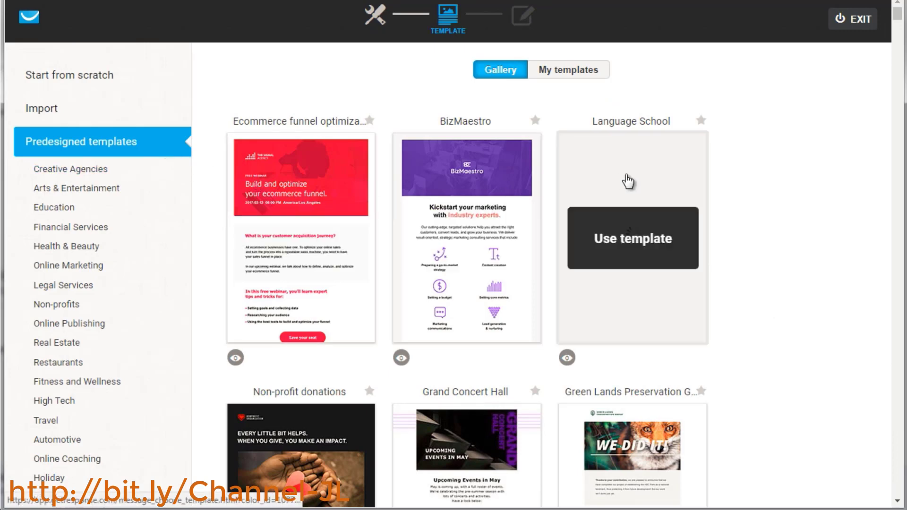
{"action": "scroll", "coordinate": [206, 222], "scroll_direction": "down", "scroll_amount": 3}
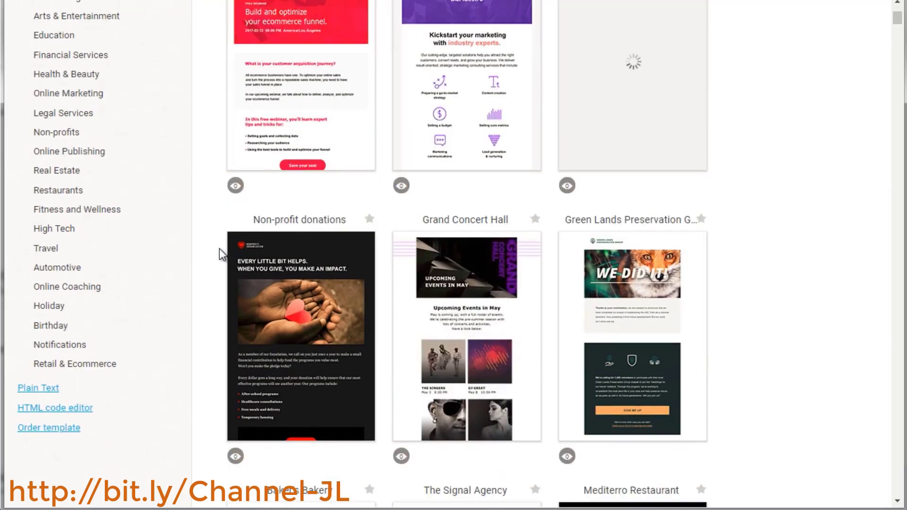
{"action": "scroll", "coordinate": [219, 248], "scroll_direction": "down", "scroll_amount": 2}
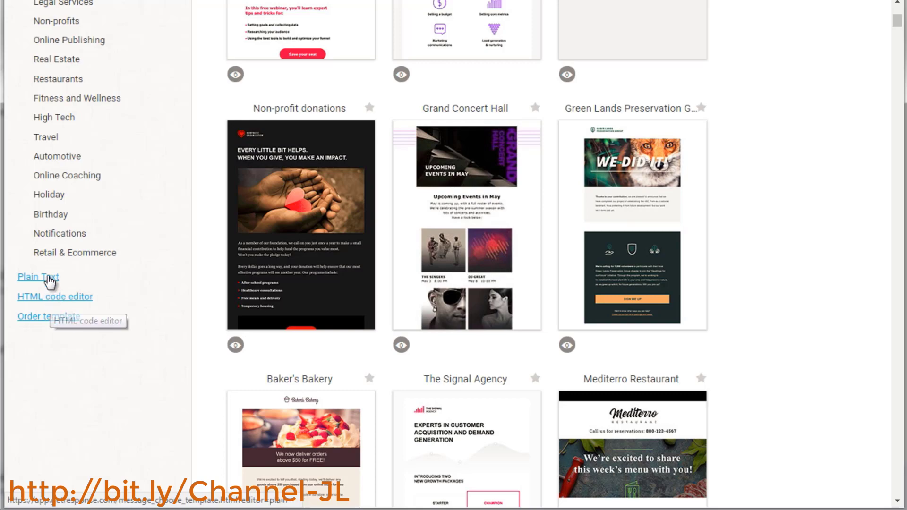
{"action": "scroll", "coordinate": [179, 268], "scroll_direction": "up", "scroll_amount": 5}
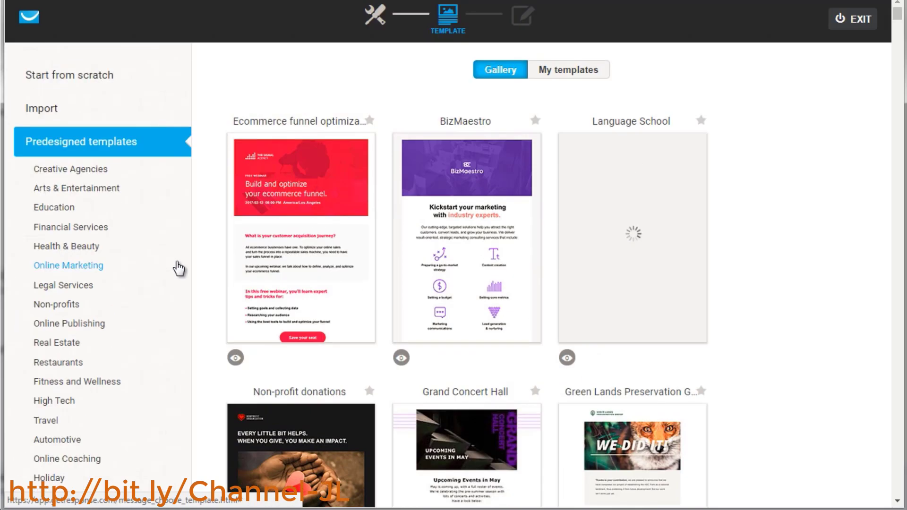
{"action": "scroll", "coordinate": [179, 268], "scroll_direction": "down", "scroll_amount": 1}
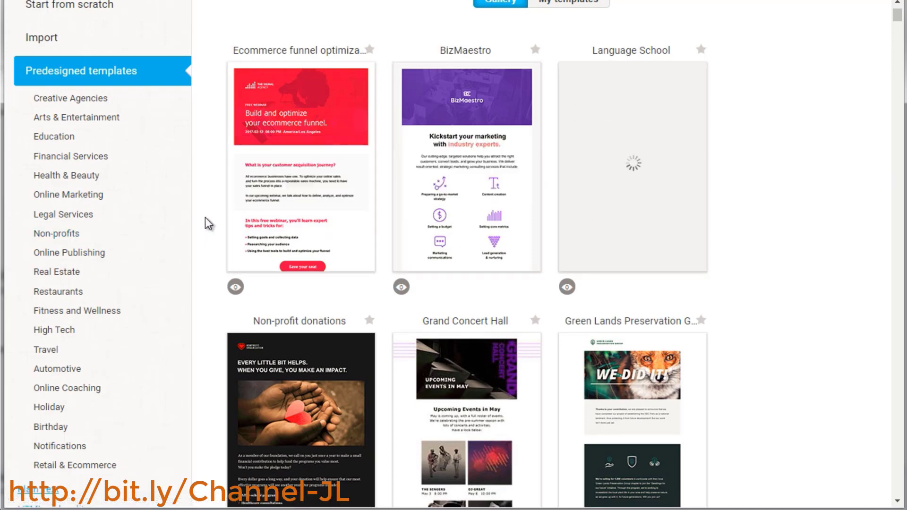
{"action": "scroll", "coordinate": [205, 217], "scroll_direction": "down", "scroll_amount": 1}
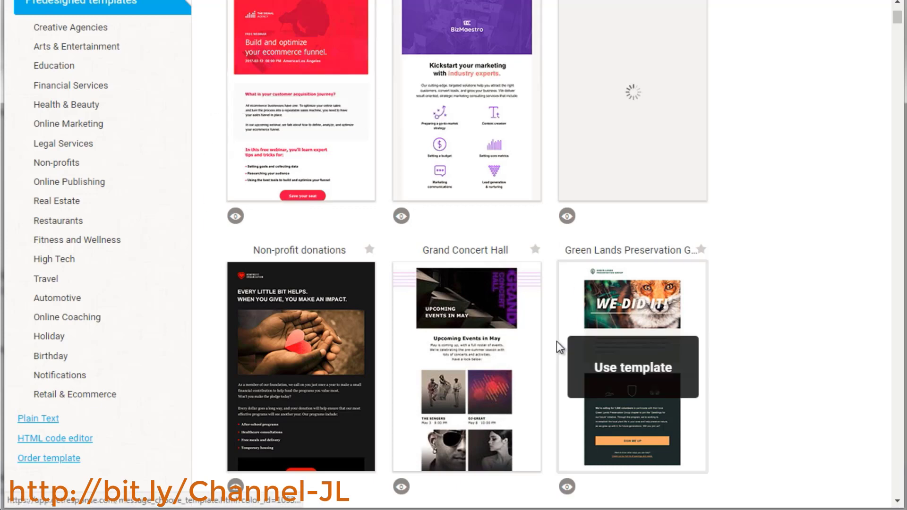
{"action": "scroll", "coordinate": [203, 312], "scroll_direction": "down", "scroll_amount": 1}
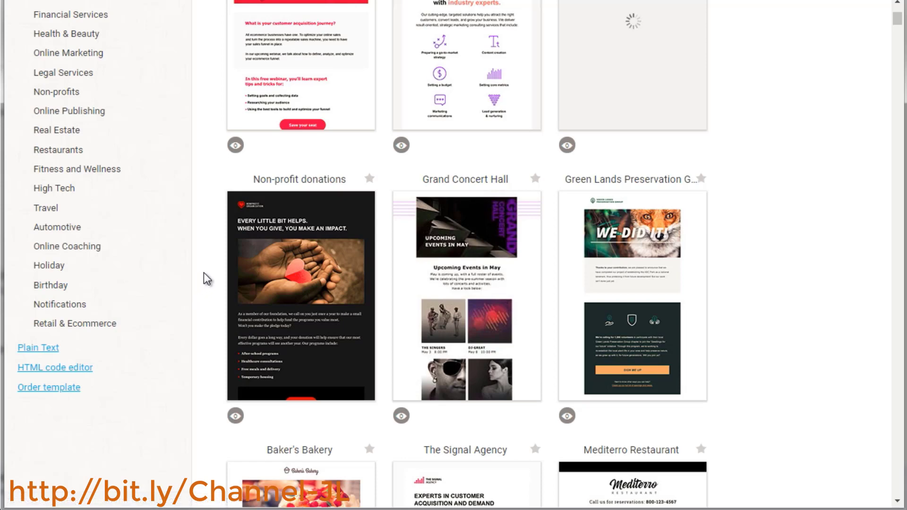
{"action": "scroll", "coordinate": [182, 286], "scroll_direction": "down", "scroll_amount": 1}
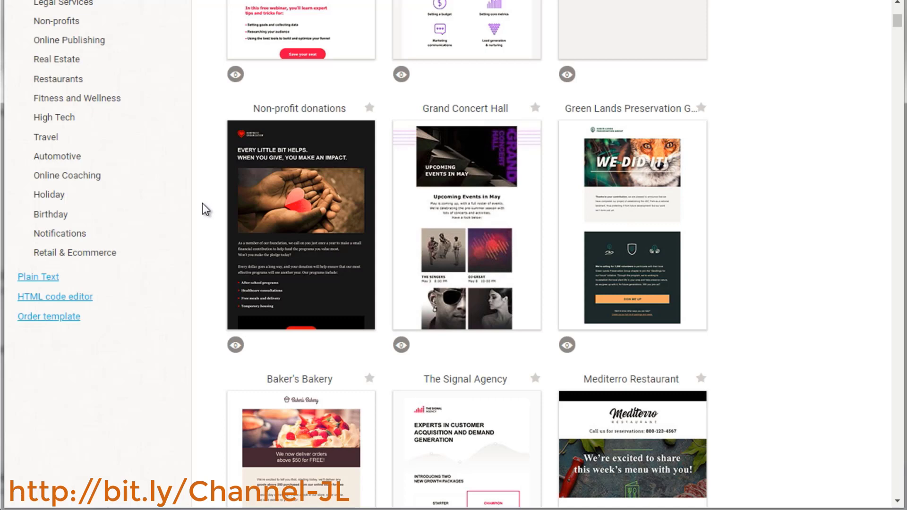
{"action": "scroll", "coordinate": [202, 203], "scroll_direction": "up", "scroll_amount": 6}
{"action": "scroll", "coordinate": [202, 203], "scroll_direction": "down", "scroll_amount": 5}
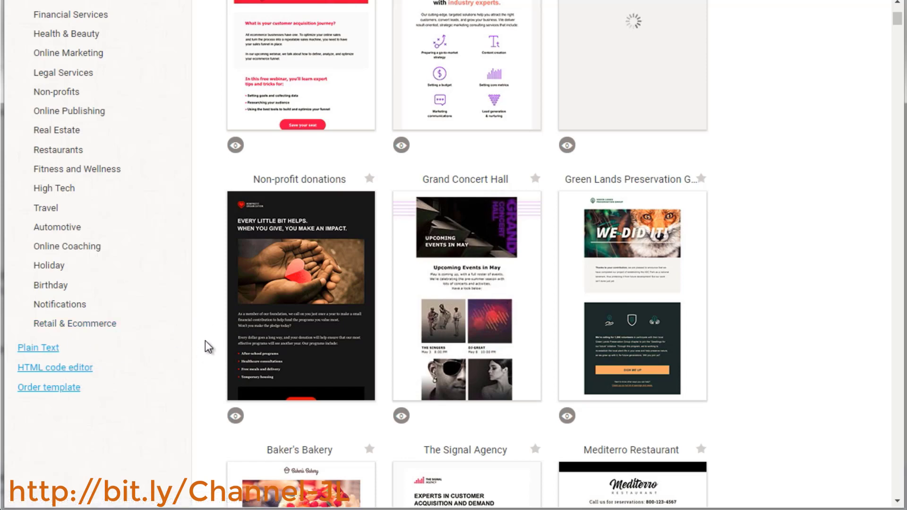
{"action": "scroll", "coordinate": [208, 347], "scroll_direction": "down", "scroll_amount": 6}
{"action": "scroll", "coordinate": [208, 347], "scroll_direction": "up", "scroll_amount": 7}
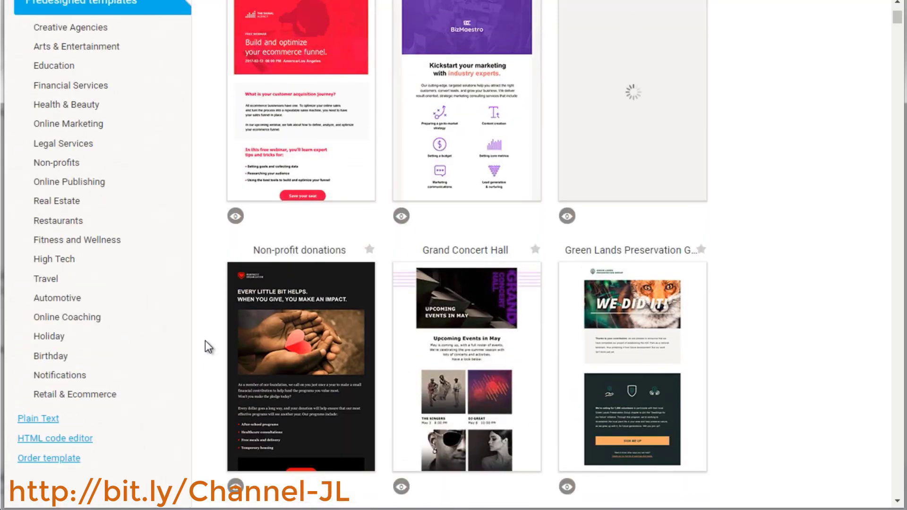
{"action": "scroll", "coordinate": [205, 341], "scroll_direction": "up", "scroll_amount": 2}
{"action": "scroll", "coordinate": [205, 341], "scroll_direction": "down", "scroll_amount": 1}
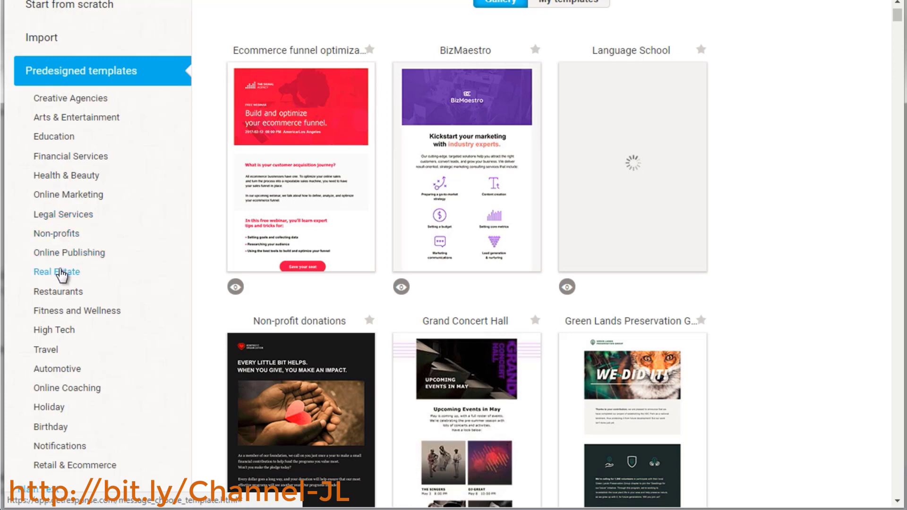
{"action": "scroll", "coordinate": [61, 269], "scroll_direction": "down", "scroll_amount": 1}
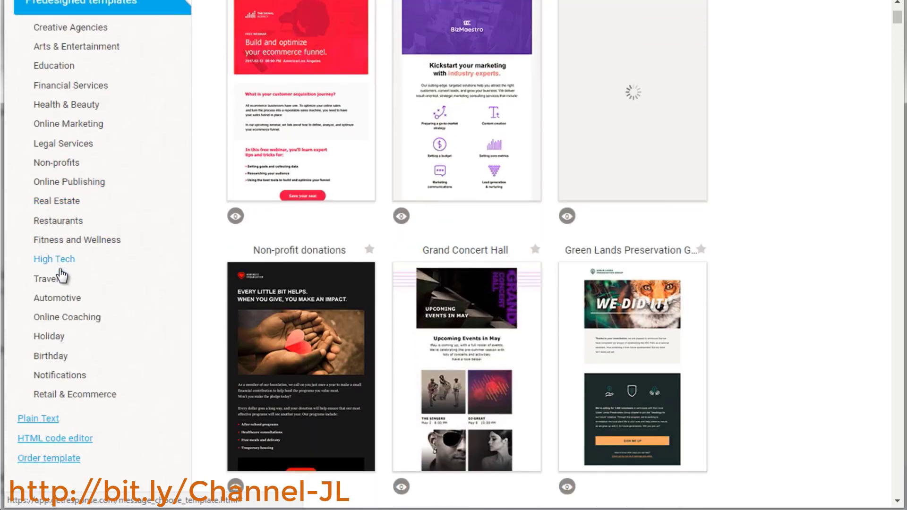
{"action": "left_click", "coordinate": [59, 221]}
{"action": "scroll", "coordinate": [212, 207], "scroll_direction": "down", "scroll_amount": 2}
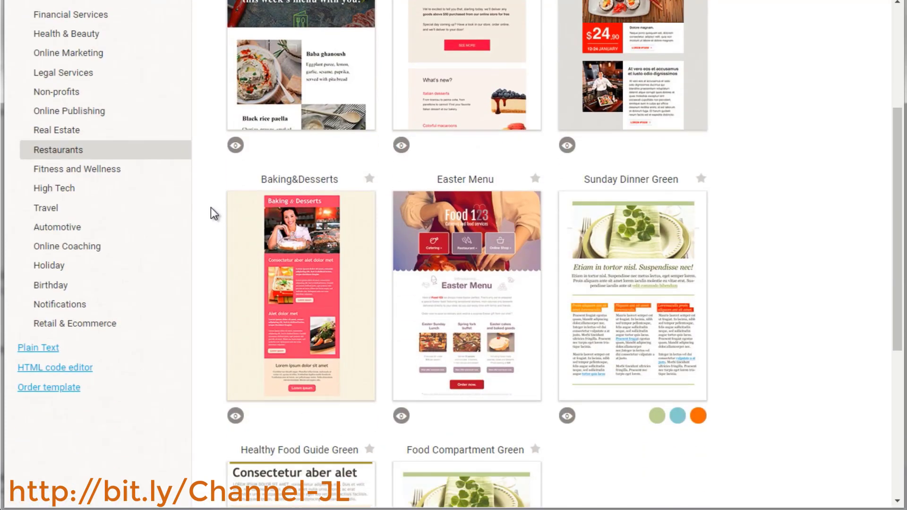
{"action": "scroll", "coordinate": [210, 210], "scroll_direction": "down", "scroll_amount": 3}
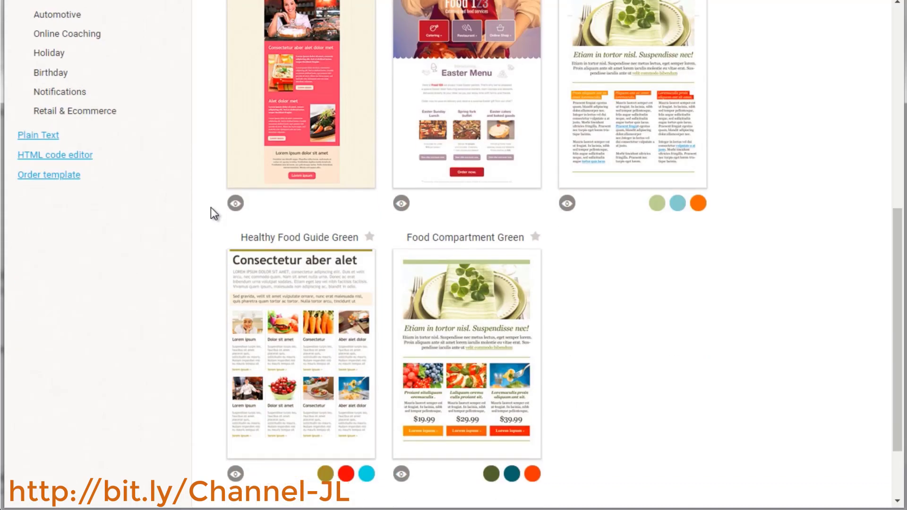
{"action": "scroll", "coordinate": [211, 212], "scroll_direction": "up", "scroll_amount": 6}
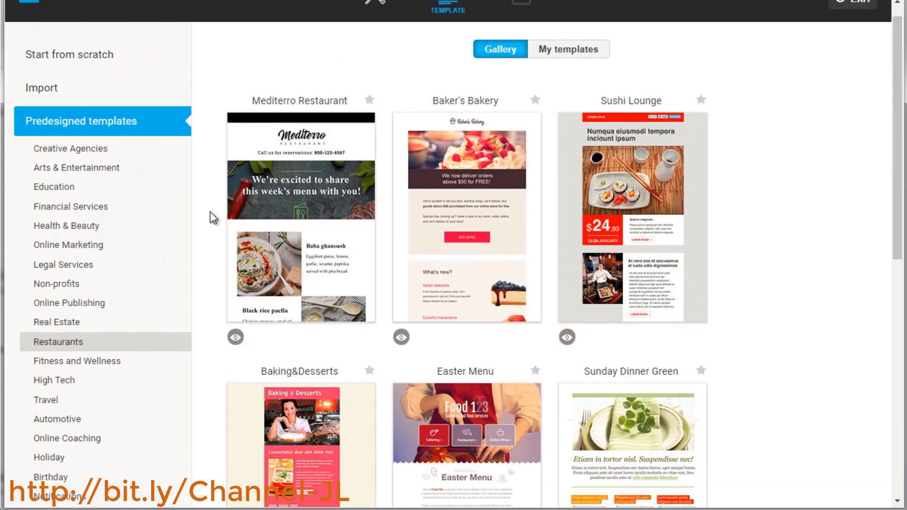
{"action": "scroll", "coordinate": [211, 213], "scroll_direction": "up", "scroll_amount": 1}
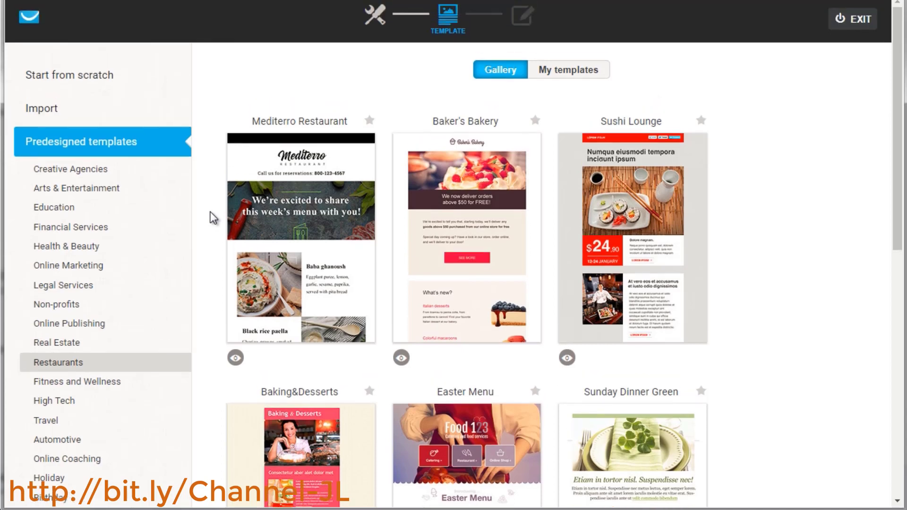
{"action": "scroll", "coordinate": [211, 212], "scroll_direction": "down", "scroll_amount": 1}
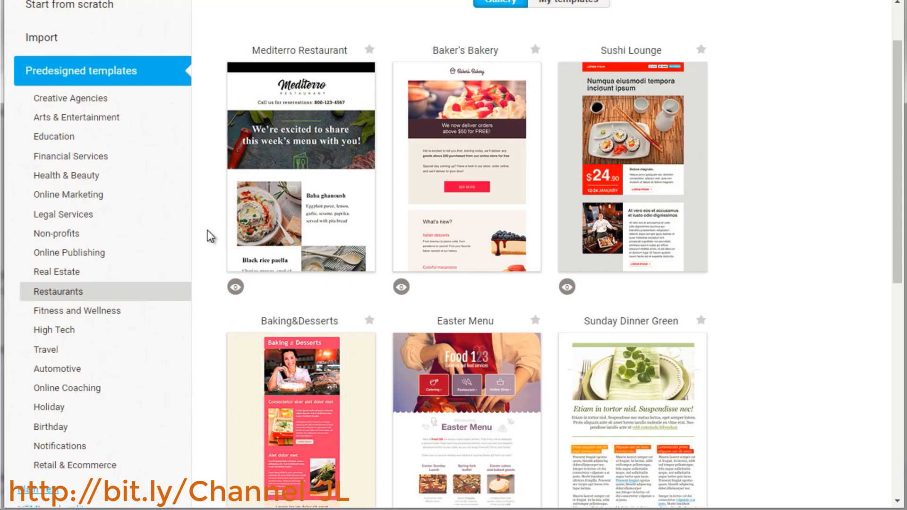
{"action": "scroll", "coordinate": [207, 231], "scroll_direction": "down", "scroll_amount": 4}
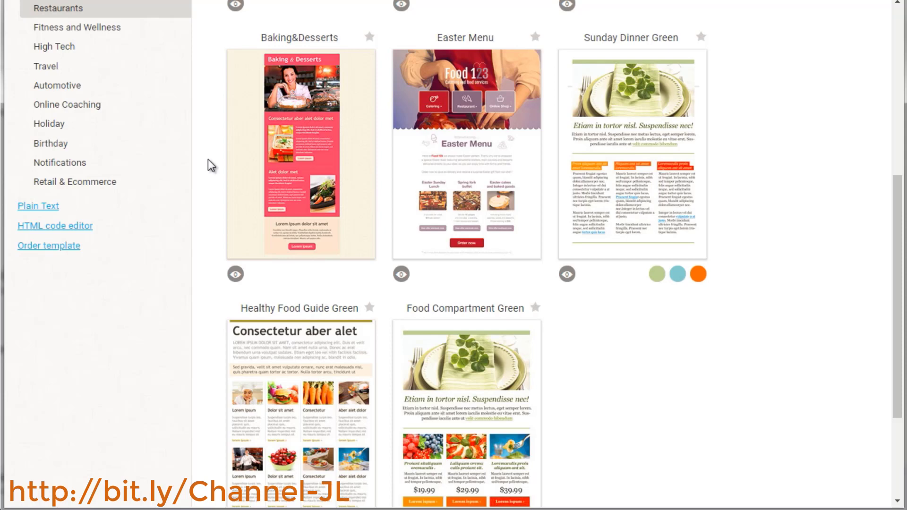
Open the HTML code editor and switch it to the WYSIWYG view
{"action": "mouse_move", "coordinate": [632, 113]}
{"action": "left_click", "coordinate": [66, 227]}
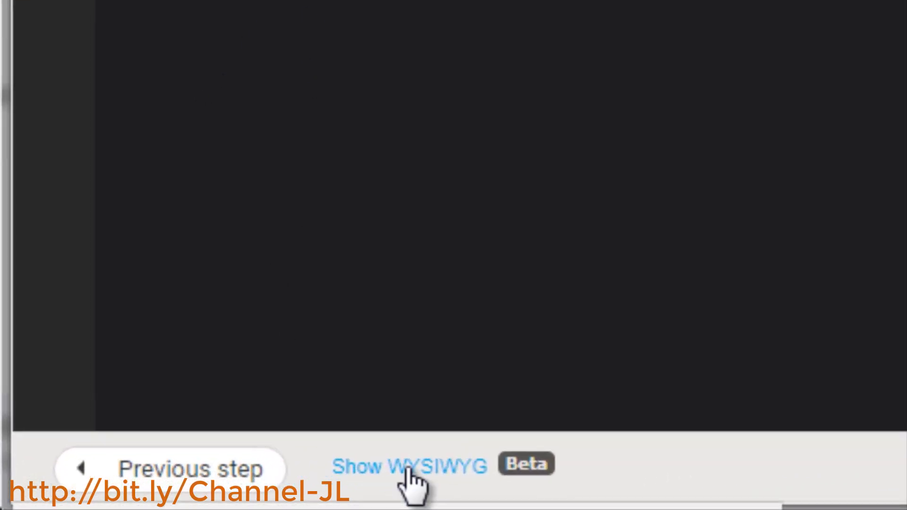
{"action": "left_click", "coordinate": [407, 468]}
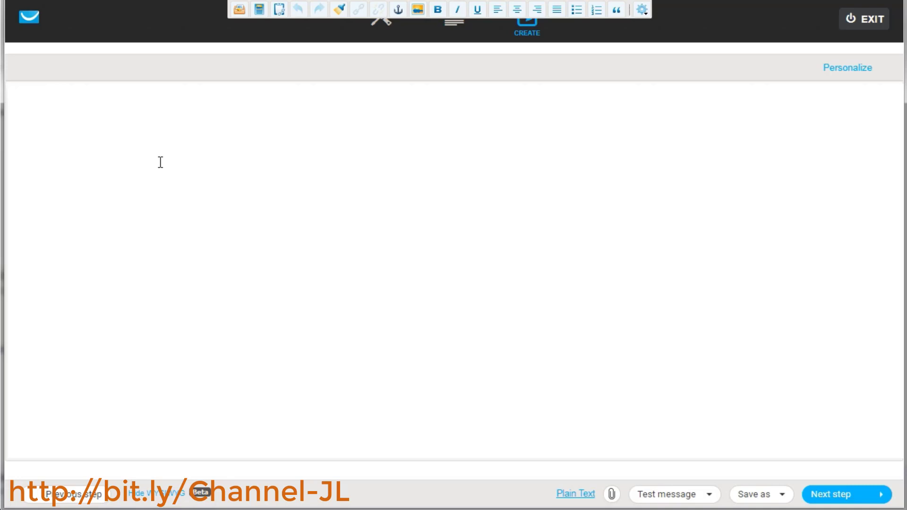
Write the greeting "Hey [[firstname]]," using the first-name personalization field, and start a new line
{"action": "type", "text": "Hey"}
{"action": "left_click", "coordinate": [835, 68]}
{"action": "left_click", "coordinate": [795, 148]}
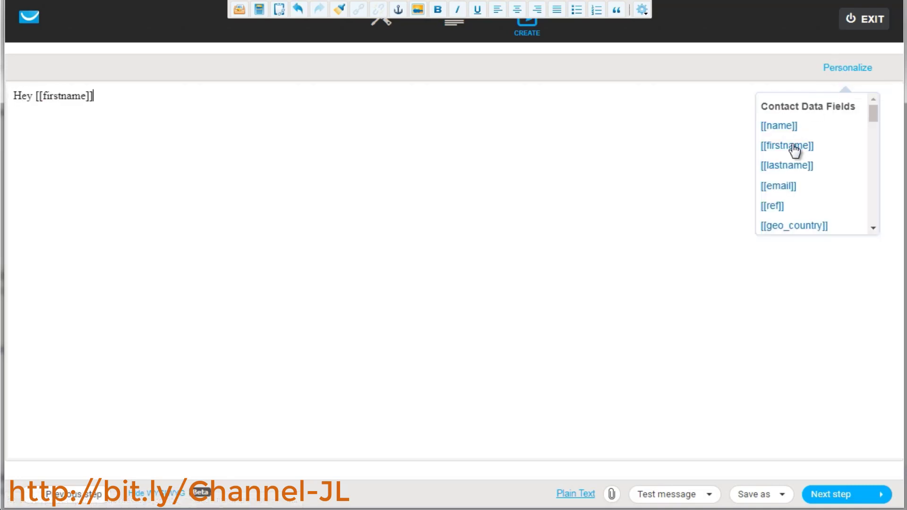
{"action": "type", "text": ","}
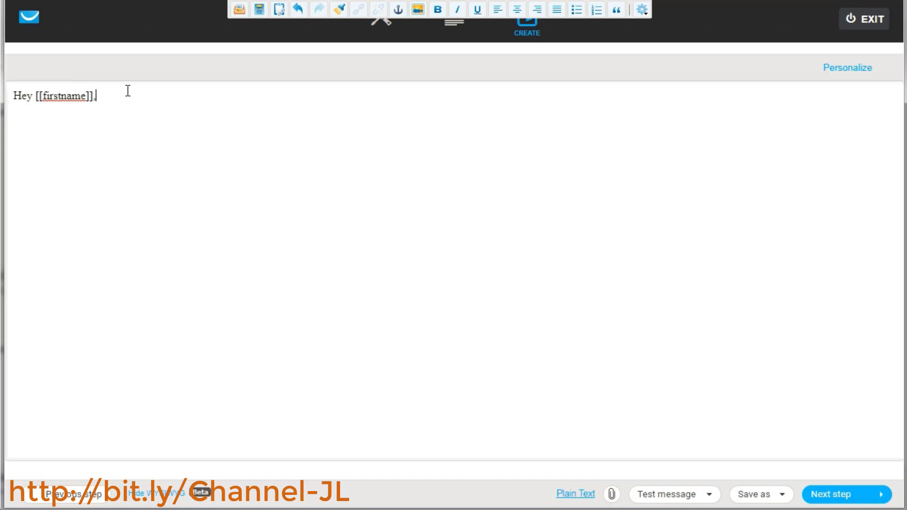
{"action": "key", "text": "Return"}
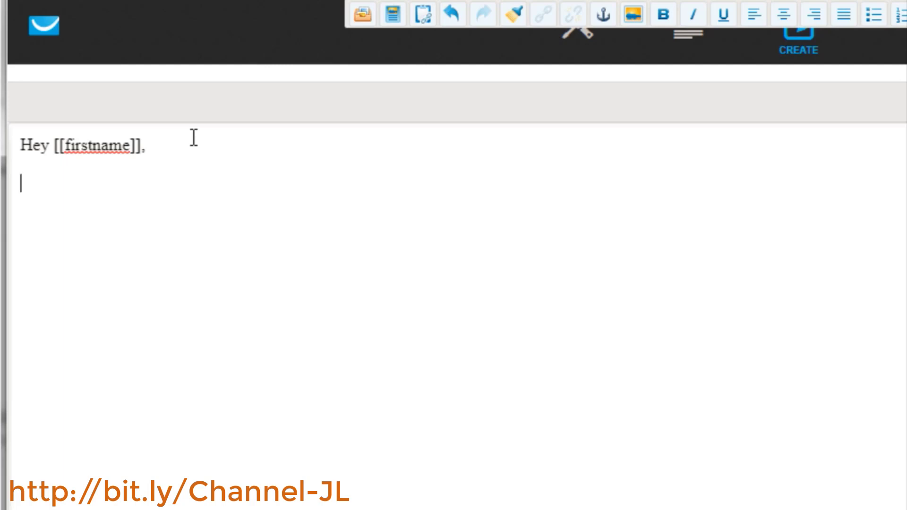
Delete the new line, comma and first-name field back to "Hey"
{"action": "key", "text": "BackSpace"}
{"action": "key", "text": "BackSpace"}
{"action": "key", "text": "BackSpace"}
{"action": "key", "text": "BackSpace"}
{"action": "key", "text": "BackSpace"}
{"action": "key", "text": "BackSpace"}
{"action": "key", "text": "BackSpace"}
{"action": "key", "text": "BackSpace"}
{"action": "key", "text": "BackSpace"}
{"action": "key", "text": "BackSpace"}
{"action": "key", "text": "BackSpace"}
{"action": "key", "text": "BackSpace"}
{"action": "key", "text": "BackSpace"}
{"action": "key", "text": "BackSpace"}
{"action": "key", "text": "BackSpace"}
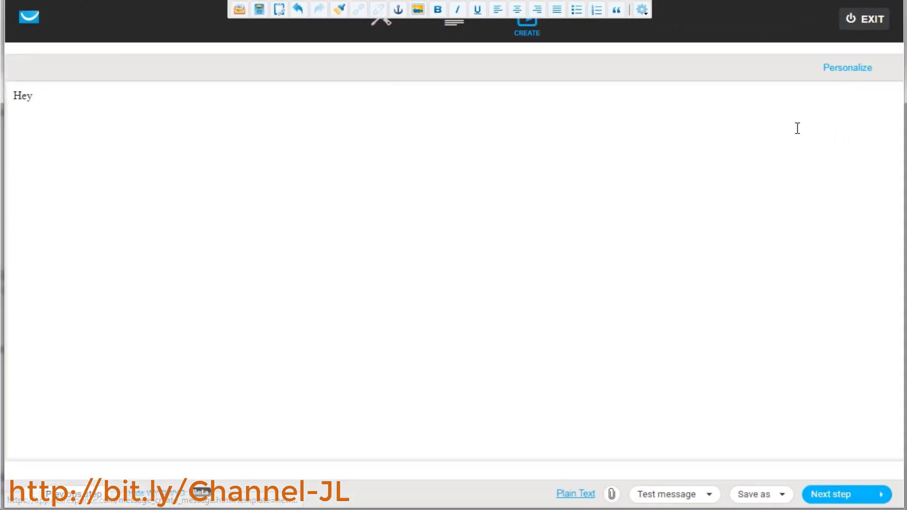
Browse the contact data fields list and re-insert the [[firstname]] personalization field after "Hey"
{"action": "mouse_move", "coordinate": [838, 75]}
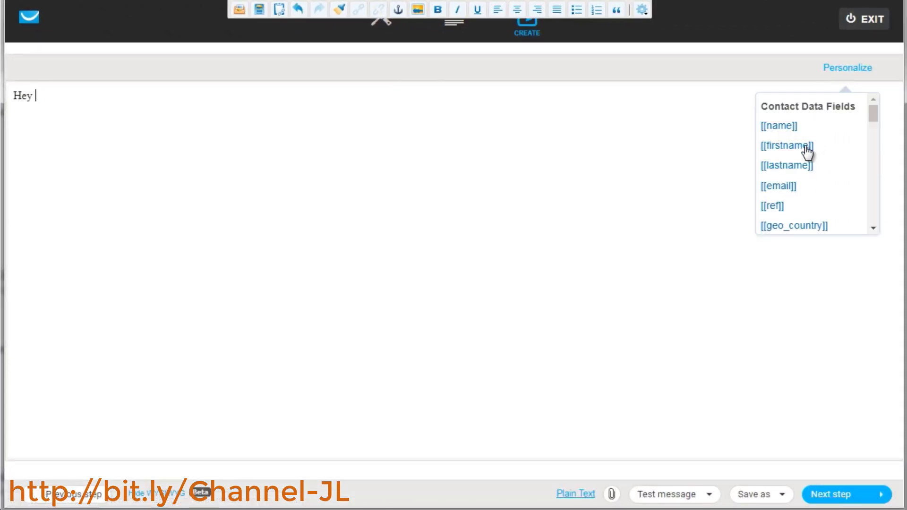
{"action": "scroll", "coordinate": [804, 180], "scroll_direction": "down", "scroll_amount": 2}
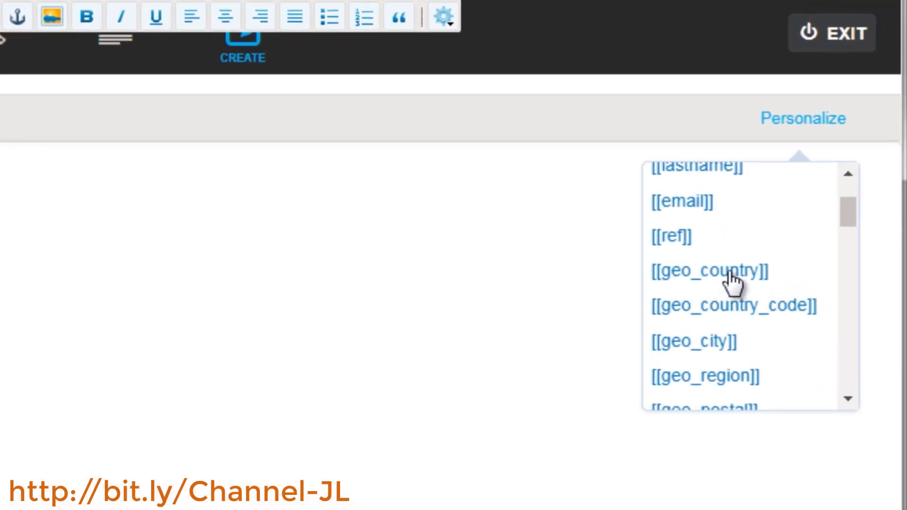
{"action": "scroll", "coordinate": [732, 278], "scroll_direction": "down", "scroll_amount": 3}
{"action": "scroll", "coordinate": [738, 338], "scroll_direction": "down", "scroll_amount": 1}
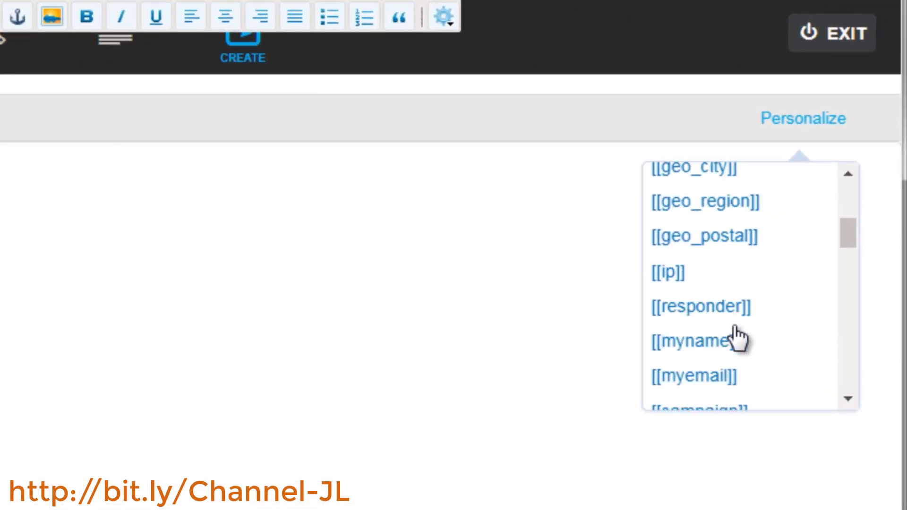
{"action": "scroll", "coordinate": [738, 338], "scroll_direction": "down", "scroll_amount": 2}
{"action": "scroll", "coordinate": [738, 338], "scroll_direction": "down", "scroll_amount": 5}
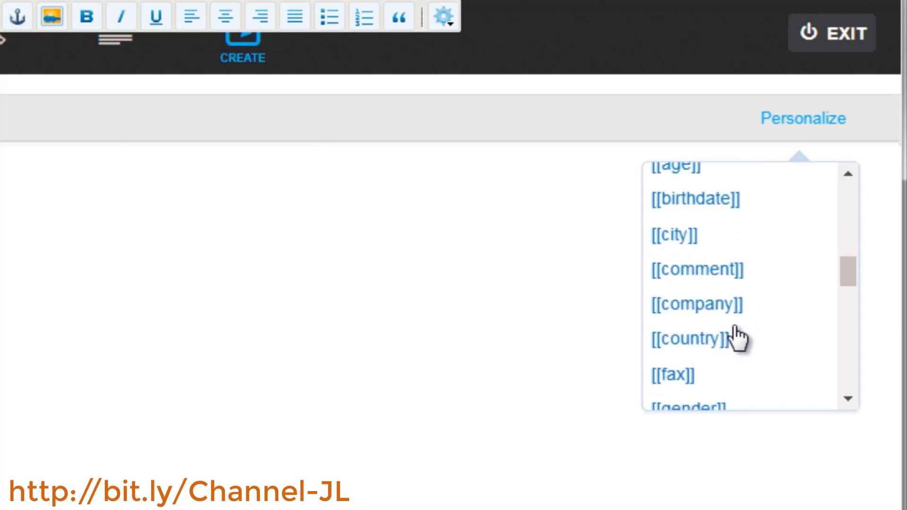
{"action": "scroll", "coordinate": [738, 337], "scroll_direction": "down", "scroll_amount": 5}
{"action": "scroll", "coordinate": [737, 338], "scroll_direction": "down", "scroll_amount": 3}
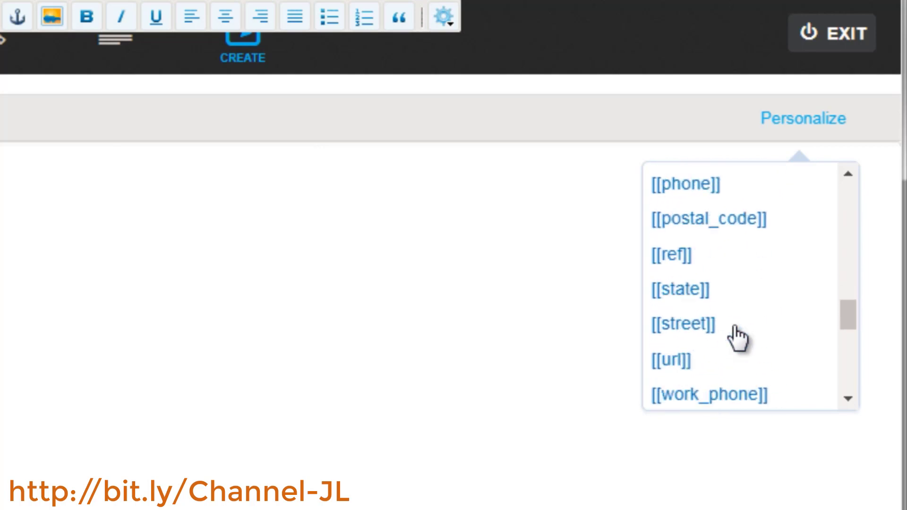
{"action": "scroll", "coordinate": [738, 337], "scroll_direction": "up", "scroll_amount": 10}
{"action": "scroll", "coordinate": [738, 338], "scroll_direction": "up", "scroll_amount": 3}
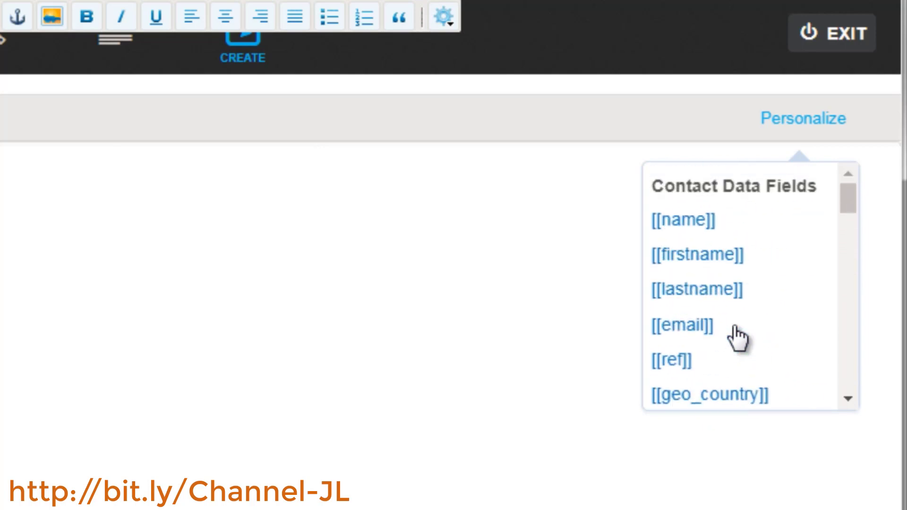
{"action": "left_click", "coordinate": [734, 258]}
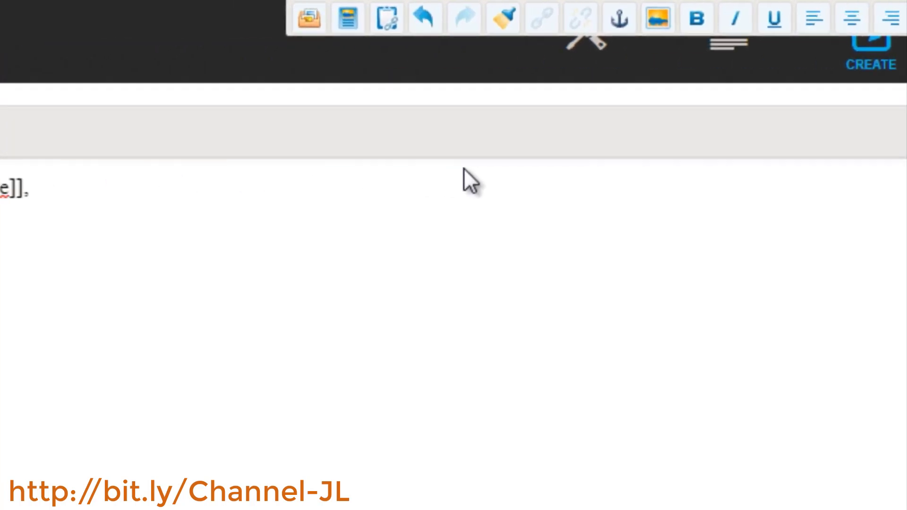
Write "Thank you for signing up." on a new line below the greeting and start another line
{"action": "type", "text": "We"}
{"action": "key", "text": "BackSpace"}
{"action": "key", "text": "BackSpace"}
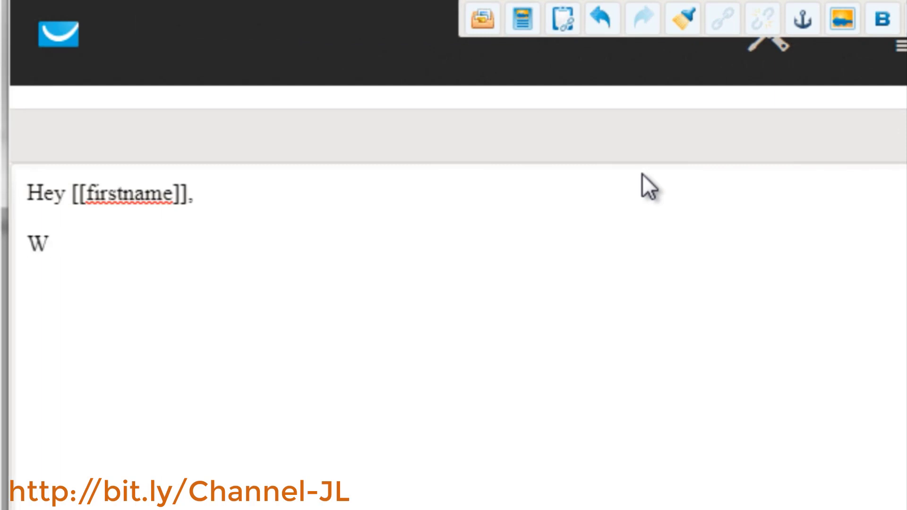
{"action": "type", "text": "Thank you for s"}
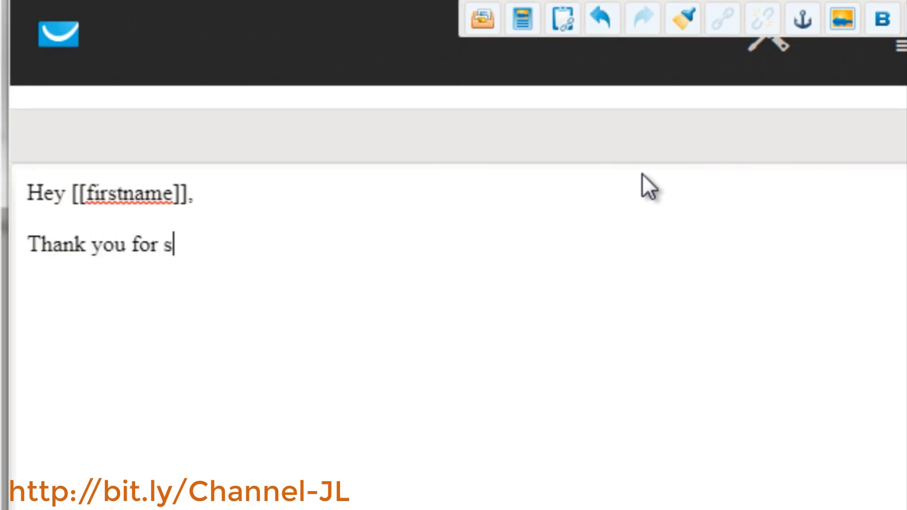
{"action": "type", "text": "igning up."}
{"action": "key", "text": "Return"}
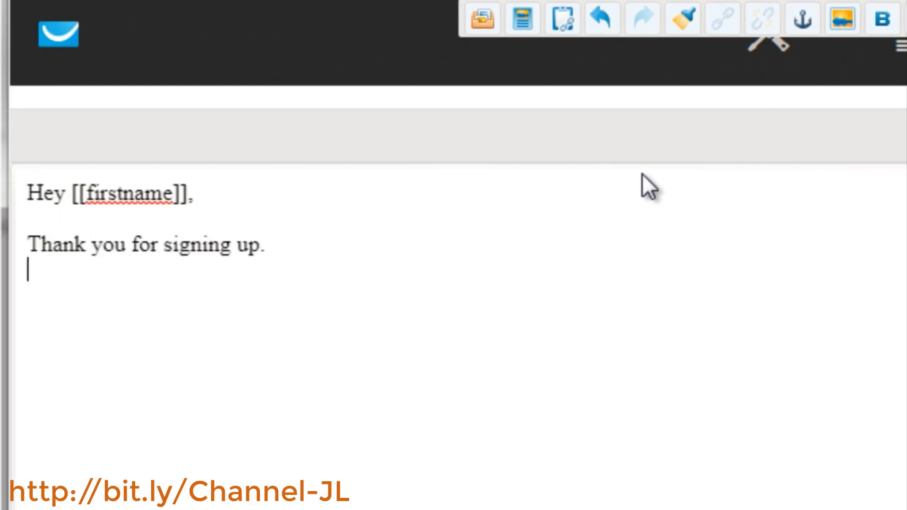
Write the line "Here's the top #4 way to create your own survival meal kit.", replacing a first draft sentence
{"action": "type", "text": "Here is the free report."}
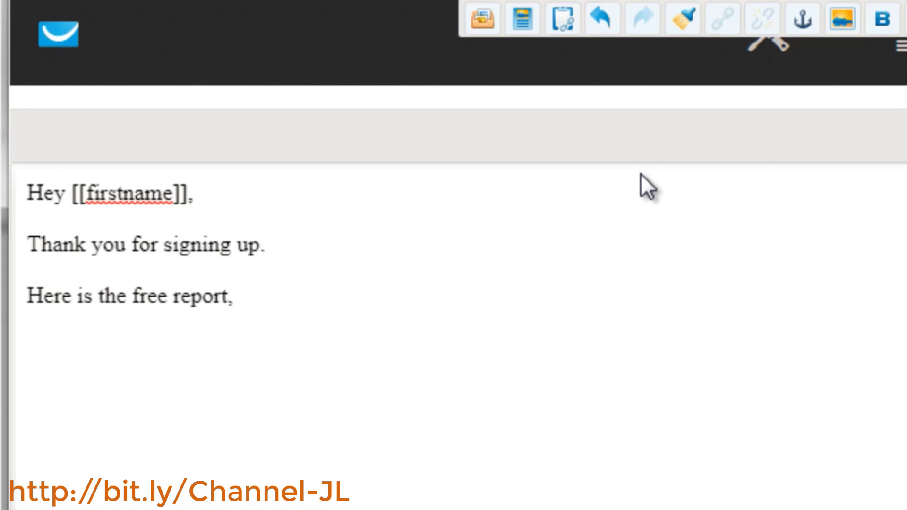
{"action": "left_click_drag", "start_coordinate": [263, 302], "coordinate": [27, 294]}
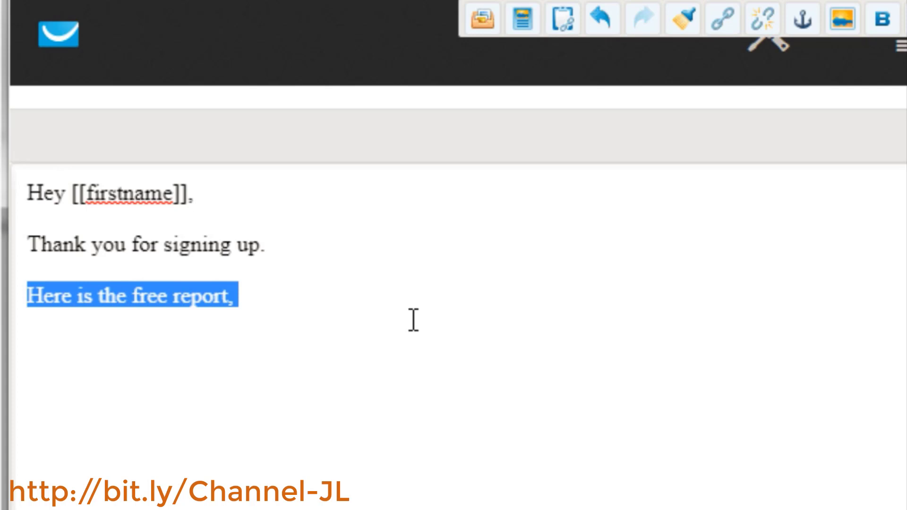
{"action": "type", "text": "Here's the top #"}
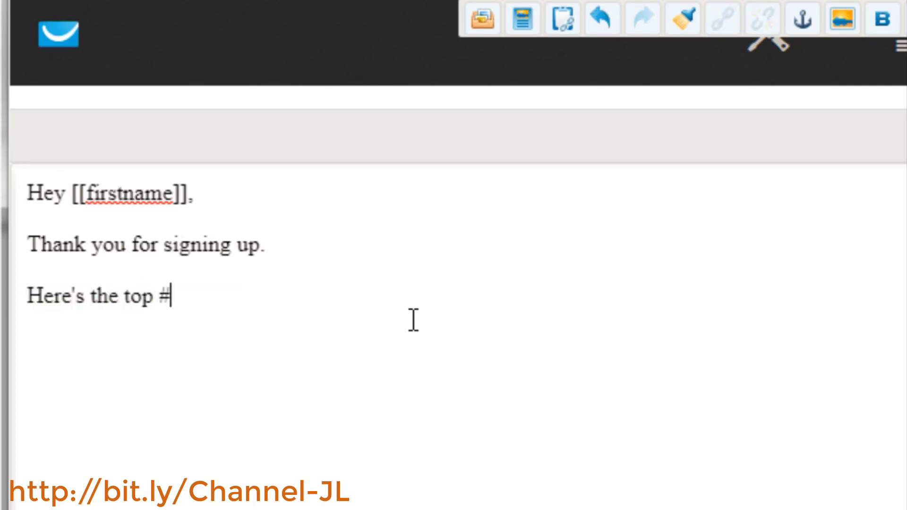
{"action": "type", "text": "4 way to creat"}
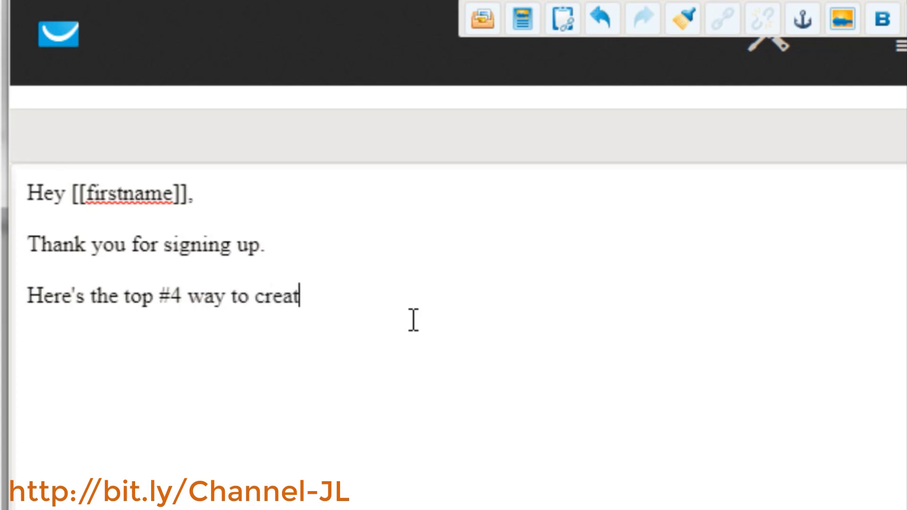
{"action": "type", "text": "e your own sur"}
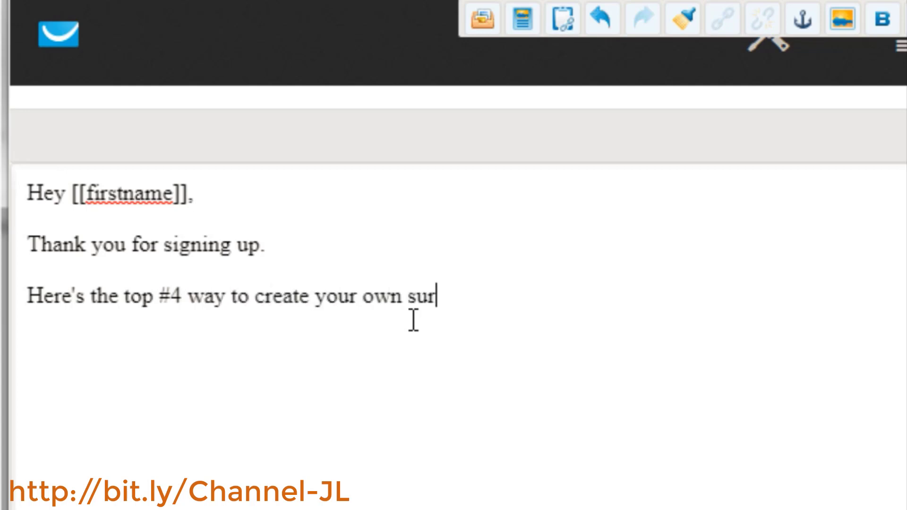
{"action": "type", "text": "vival meal kit."}
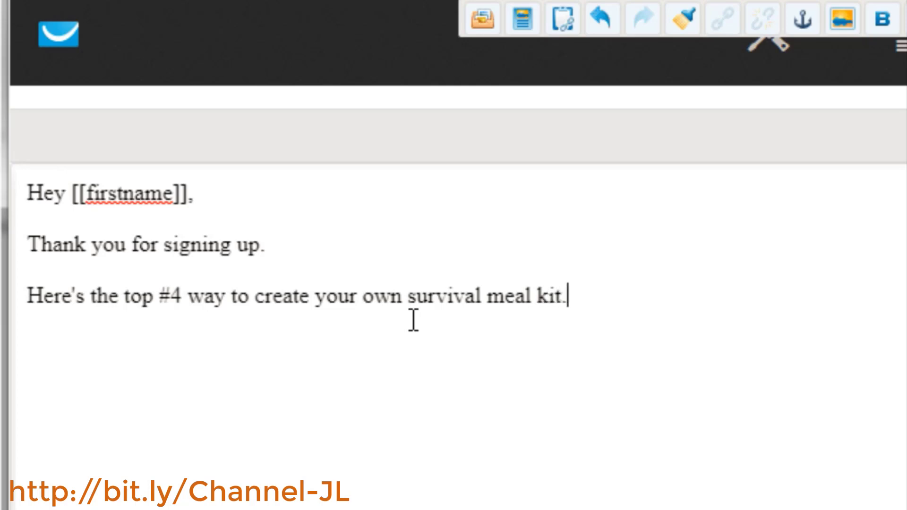
{"action": "key", "text": "Return"}
{"action": "type", "text": "htt"}
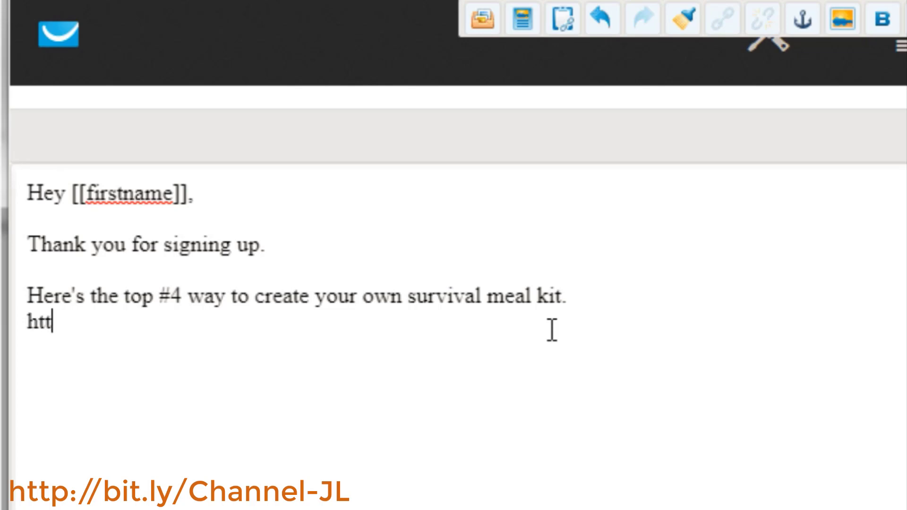
{"action": "type", "text": "p://"}
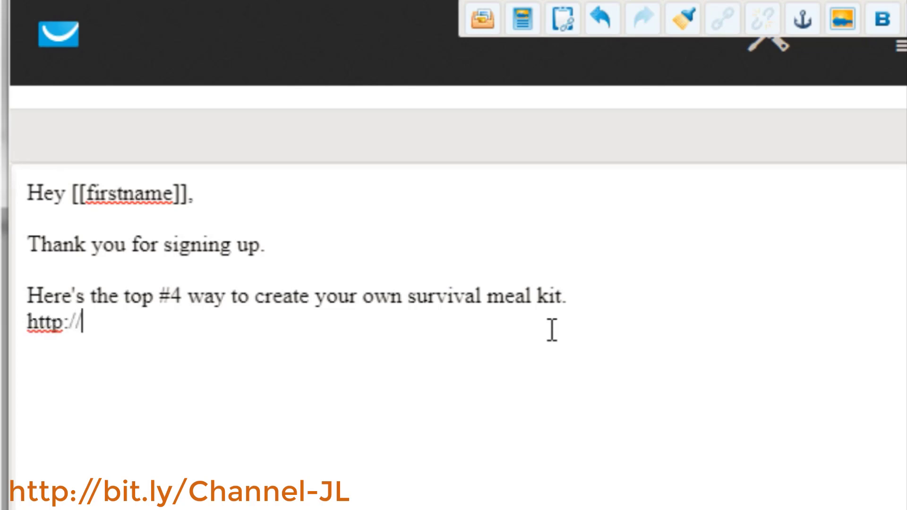
{"action": "type", "text": "."}
{"action": "key", "text": "BackSpace"}
{"action": "type", "text": "www"}
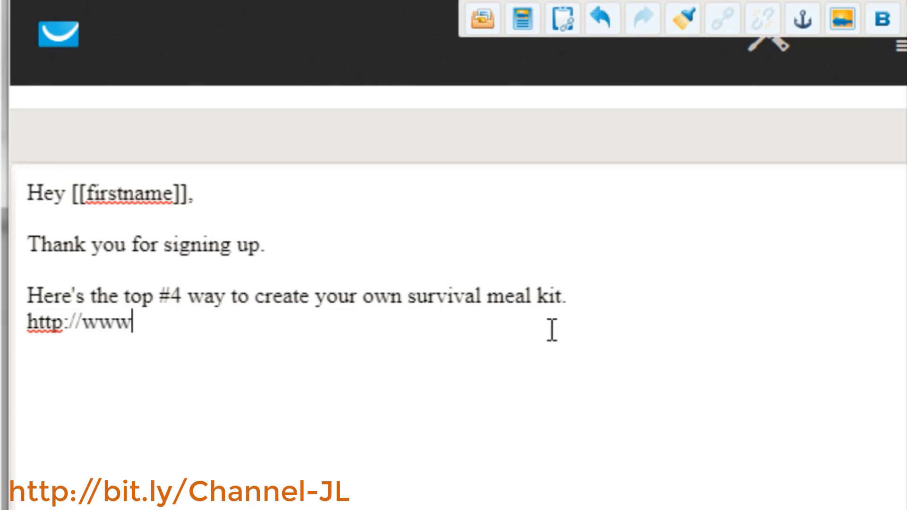
{"action": "type", "text": ".google.com"}
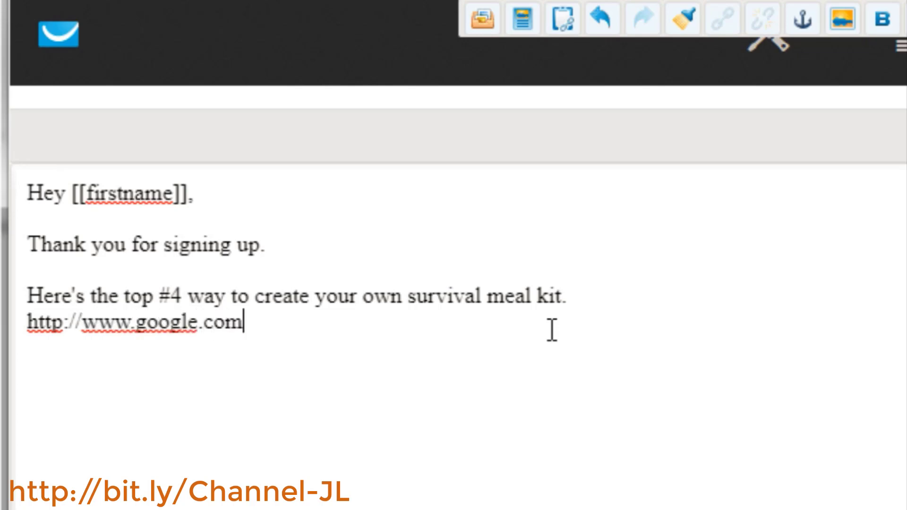
{"action": "left_click_drag", "start_coordinate": [551, 330], "coordinate": [15, 326]}
{"action": "left_click", "coordinate": [270, 317]}
{"action": "left_click_drag", "start_coordinate": [291, 326], "coordinate": [19, 326]}
{"action": "key", "text": "ctrl+c"}
{"action": "key", "text": "Left"}
{"action": "key", "text": "Return"}
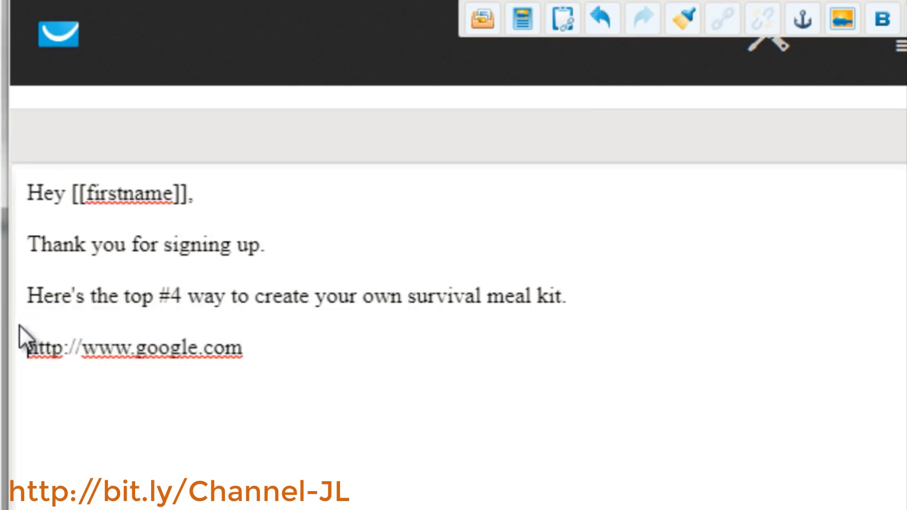
{"action": "type", "text": "Click "}
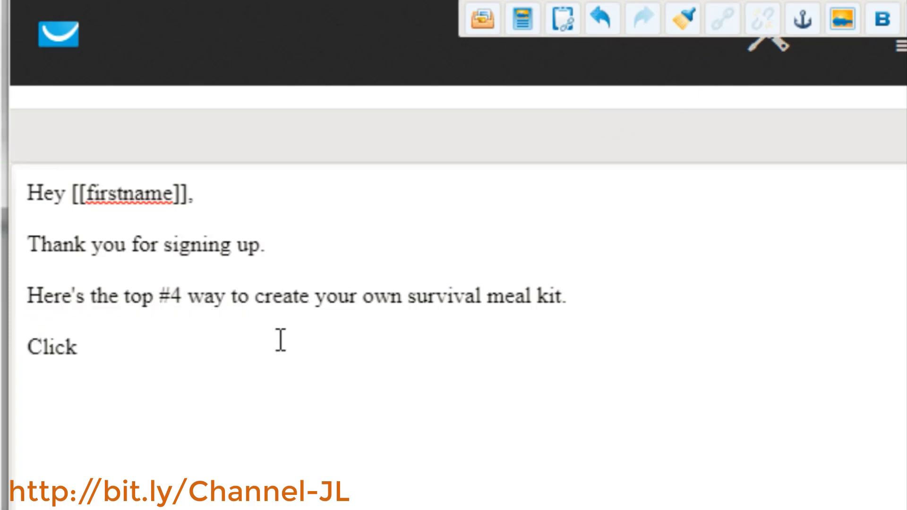
{"action": "type", "text": "here"}
{"action": "key", "text": "shift+Home"}
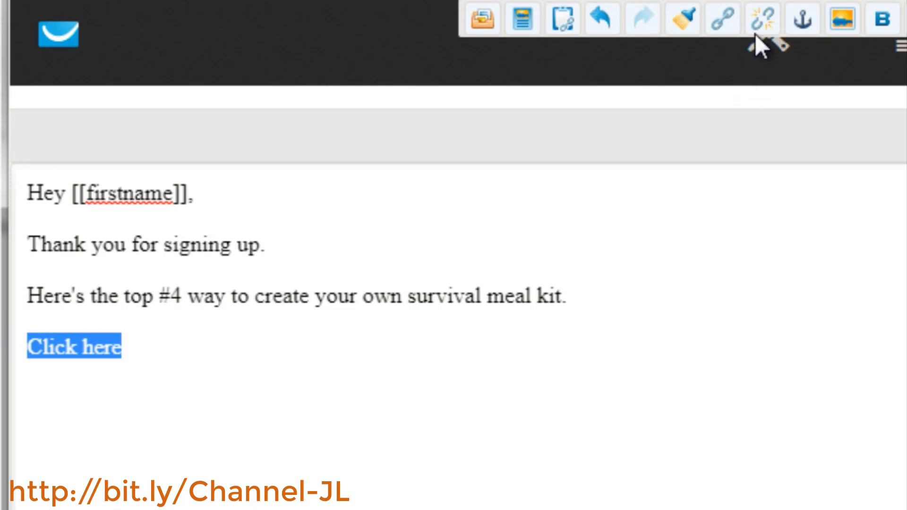
{"action": "left_click", "coordinate": [720, 17]}
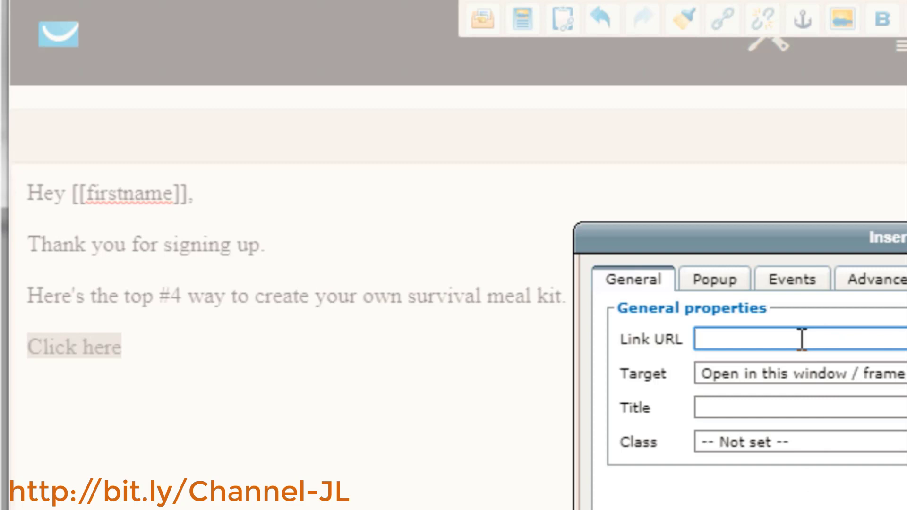
{"action": "key", "text": "ctrl+v"}
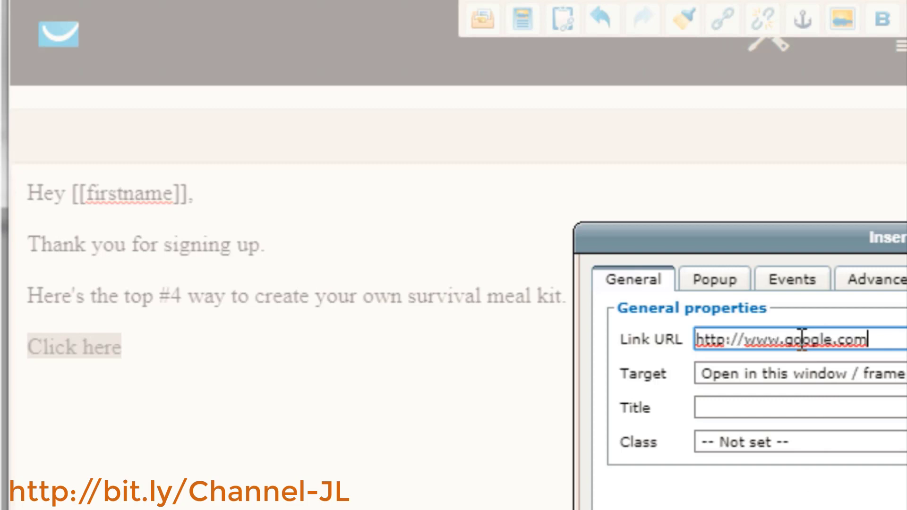
{"action": "left_click", "coordinate": [767, 376]}
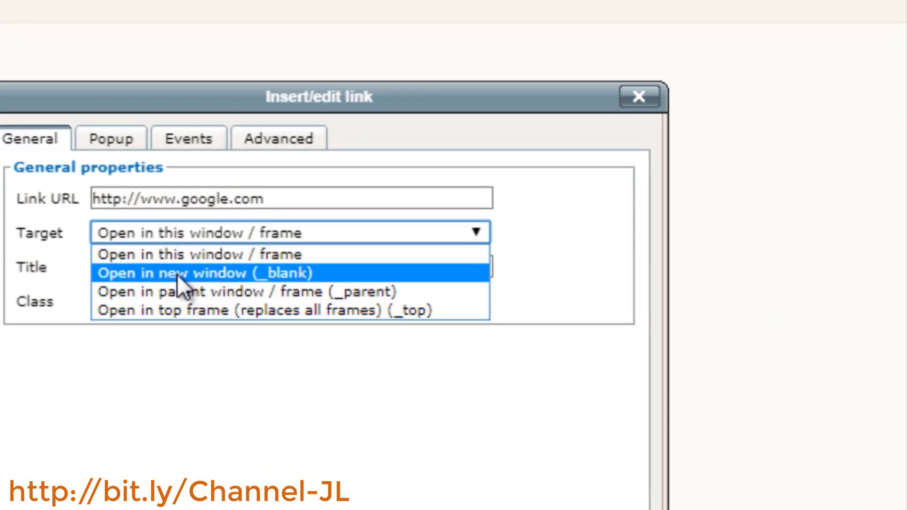
{"action": "left_click", "coordinate": [177, 274]}
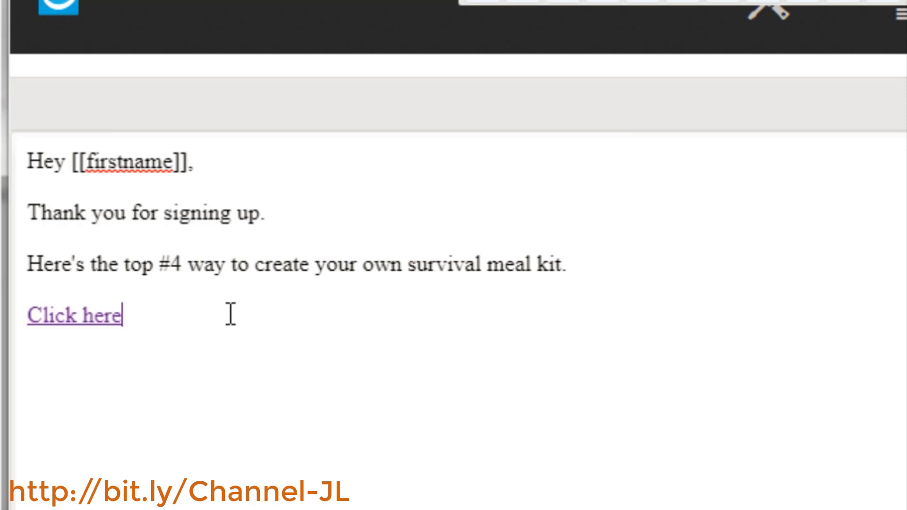
Add the sign-off "Thanks," followed by "Your Name" below the link
{"action": "key", "text": "Return"}
{"action": "key", "text": "Return"}
{"action": "type", "text": "Thanks,"}
{"action": "key", "text": "Return"}
{"action": "type", "text": "Your Name"}
Add the postscript "P.S. - By the way, tomorrow I am going to send you the #3 way to do ....."
{"action": "key", "text": "Return"}
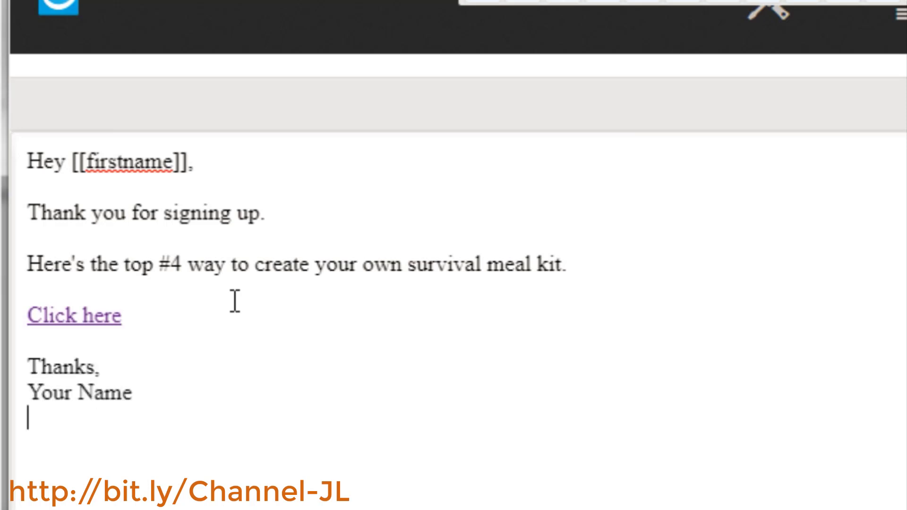
{"action": "key", "text": "Return"}
{"action": "type", "text": "P.S. "}
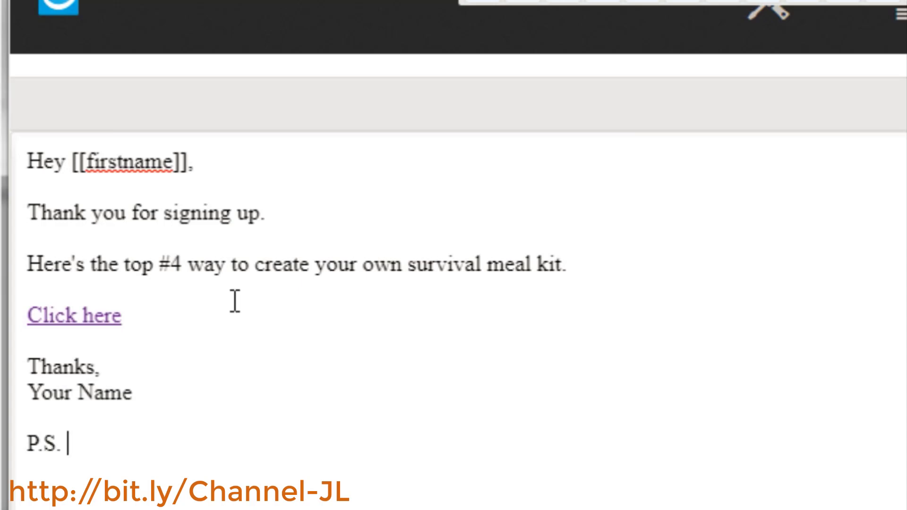
{"action": "type", "text": "- By the way, tomorrow I a"}
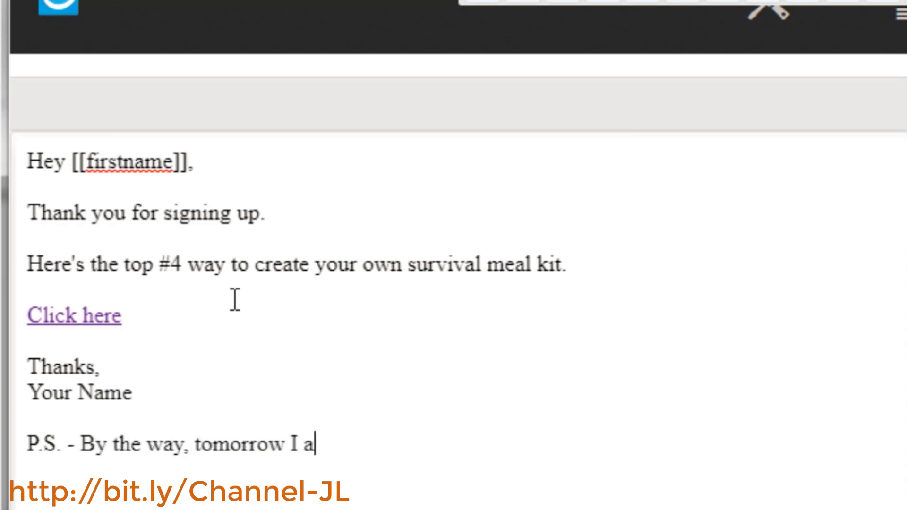
{"action": "type", "text": "m going to send you th"}
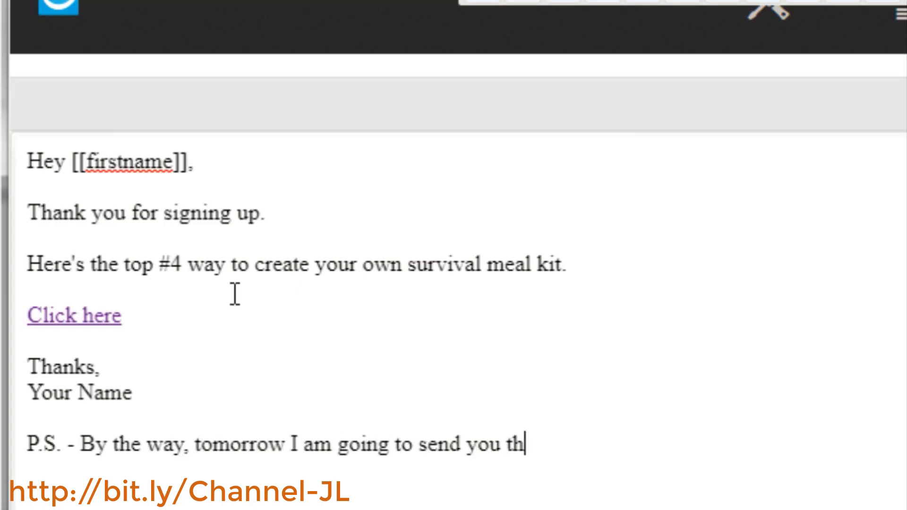
{"action": "type", "text": "e #3"}
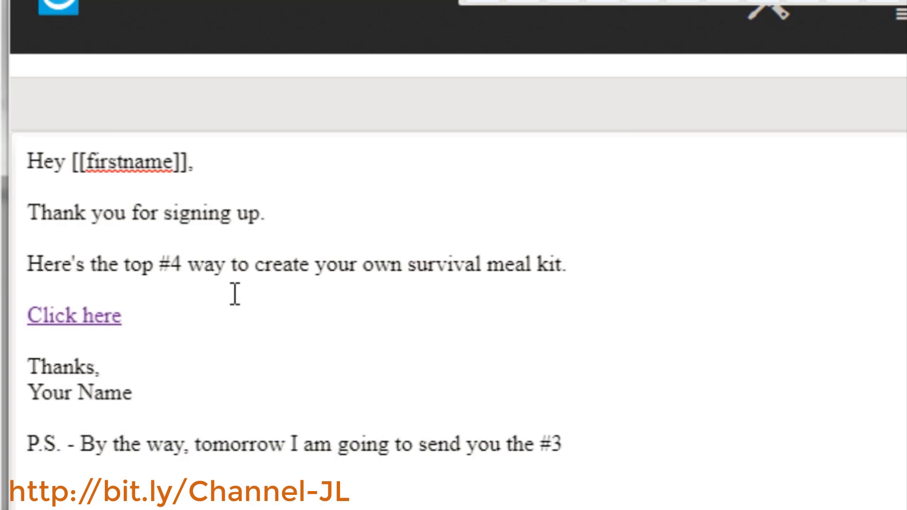
{"action": "type", "text": " way t"}
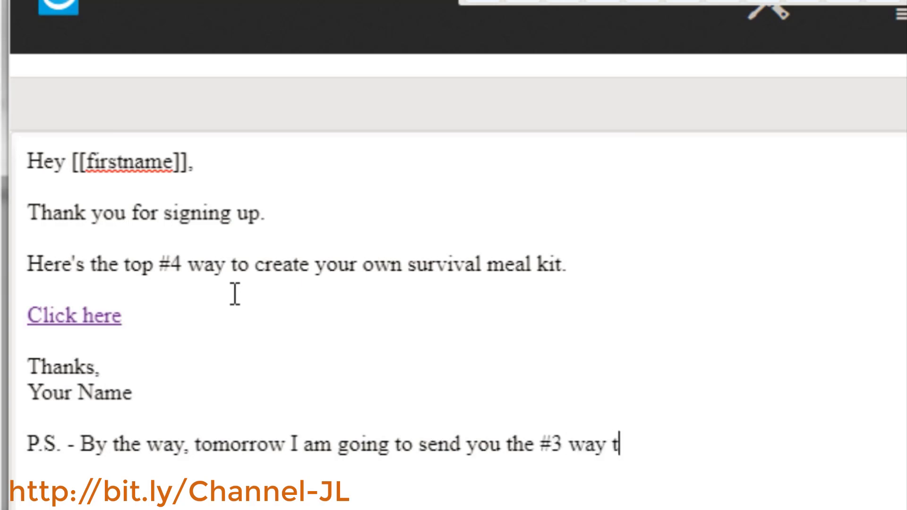
{"action": "type", "text": "o do ....."}
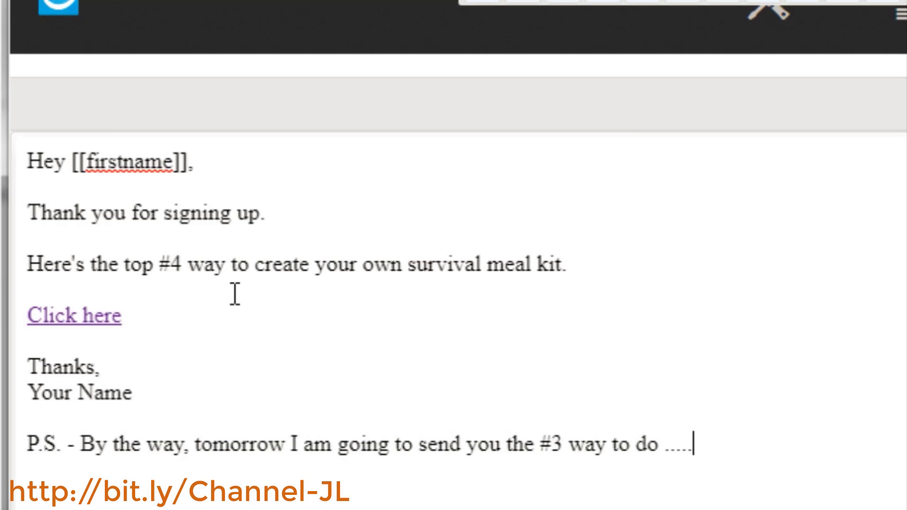
{"action": "key", "text": "Return"}
Run a SpamScore check on the welcome email message
{"action": "left_click", "coordinate": [202, 444]}
{"action": "left_click", "coordinate": [756, 442]}
{"action": "key", "text": "Return"}
{"action": "left_click_drag", "start_coordinate": [253, 505], "coordinate": [14, 122]}
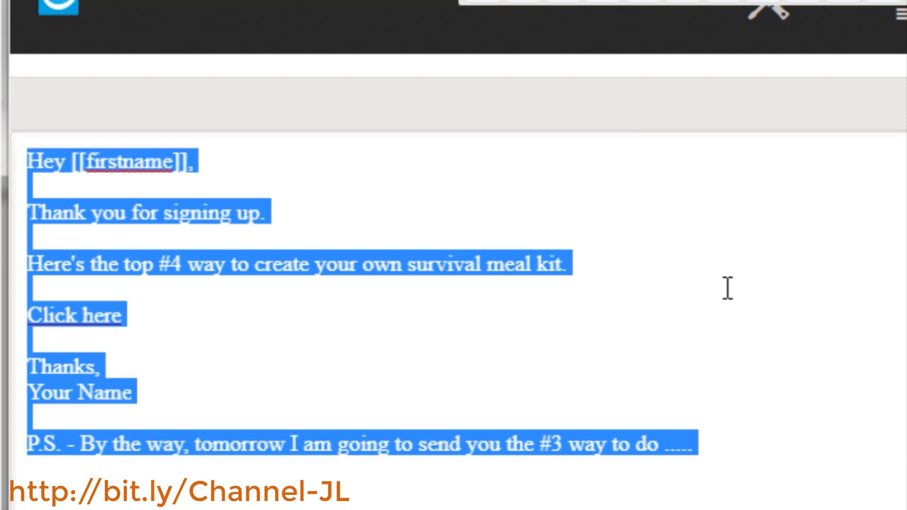
{"action": "left_click", "coordinate": [650, 336]}
{"action": "key", "text": "ctrl+a"}
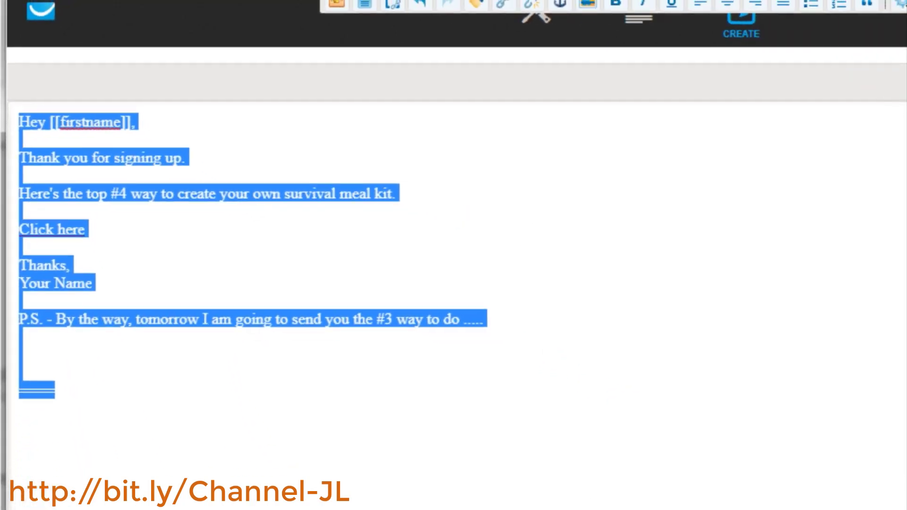
{"action": "left_click", "coordinate": [674, 494]}
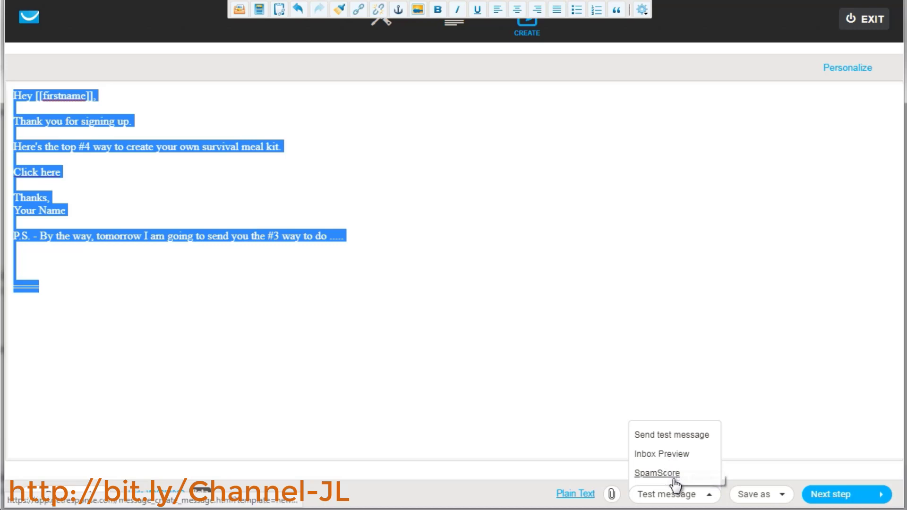
{"action": "left_click", "coordinate": [655, 478]}
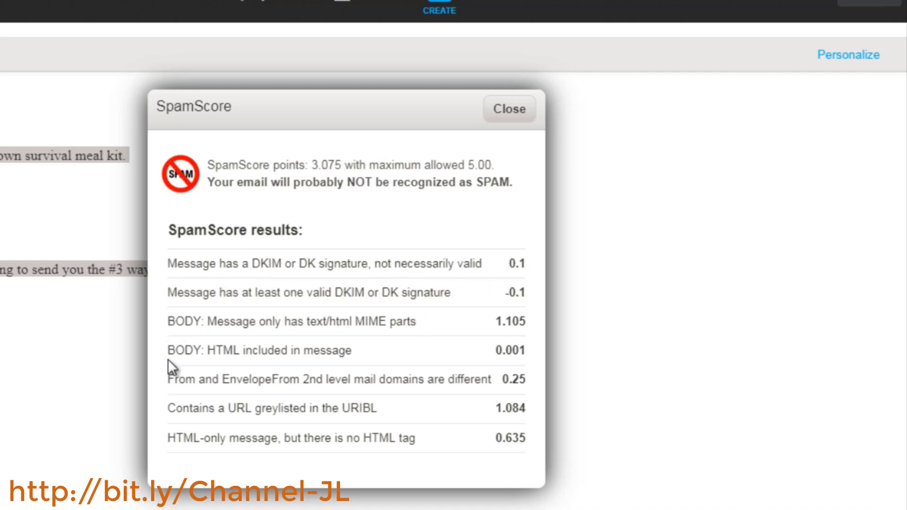
Review the SpamScore results list and close the SpamScore report
{"action": "left_click_drag", "start_coordinate": [168, 350], "coordinate": [168, 323]}
{"action": "left_click", "coordinate": [387, 360]}
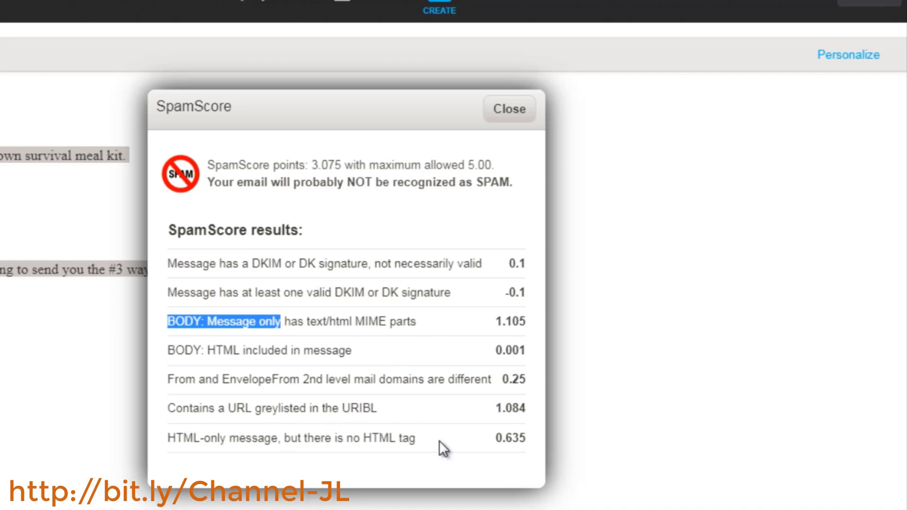
{"action": "left_click", "coordinate": [419, 441]}
{"action": "mouse_move", "coordinate": [417, 435]}
{"action": "left_mouse_down"}
{"action": "mouse_move", "coordinate": [382, 437]}
{"action": "mouse_move", "coordinate": [415, 437]}
{"action": "left_mouse_up"}
{"action": "left_click", "coordinate": [415, 438]}
{"action": "triple_click", "coordinate": [415, 439]}
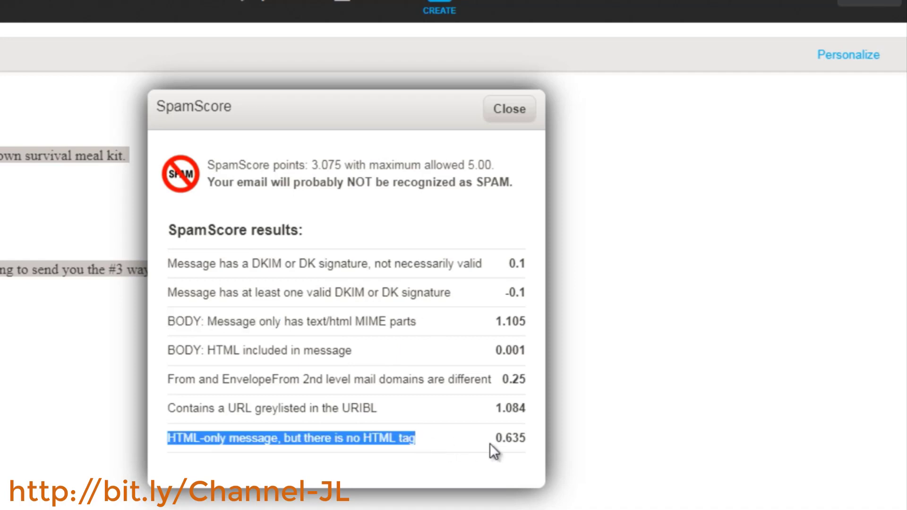
{"action": "left_click", "coordinate": [526, 441]}
{"action": "left_click_drag", "start_coordinate": [526, 441], "coordinate": [499, 435]}
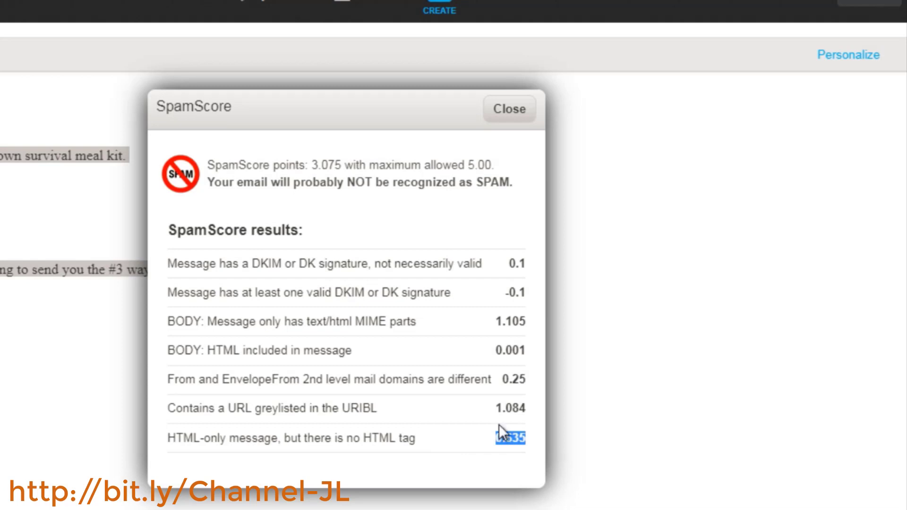
{"action": "left_click", "coordinate": [519, 110]}
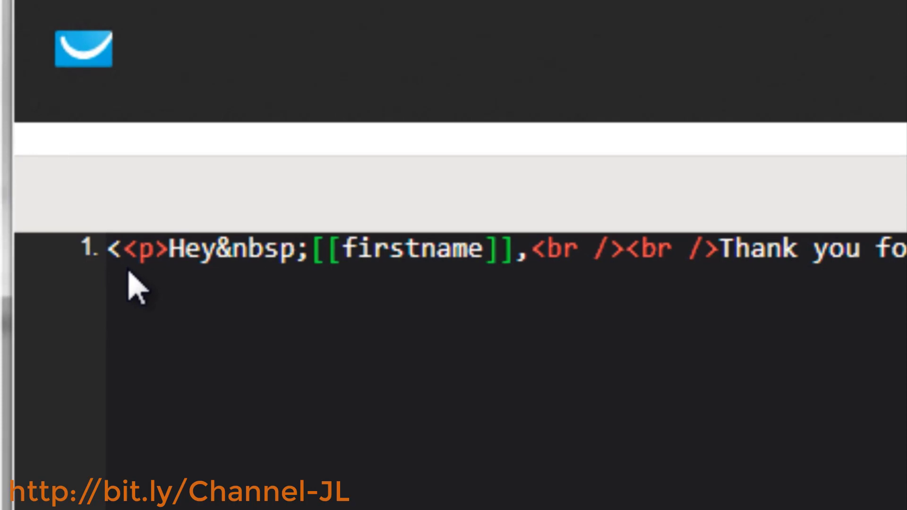
Add opening <html><body> tags at the start of the email's HTML source
{"action": "type", "text": ">"}
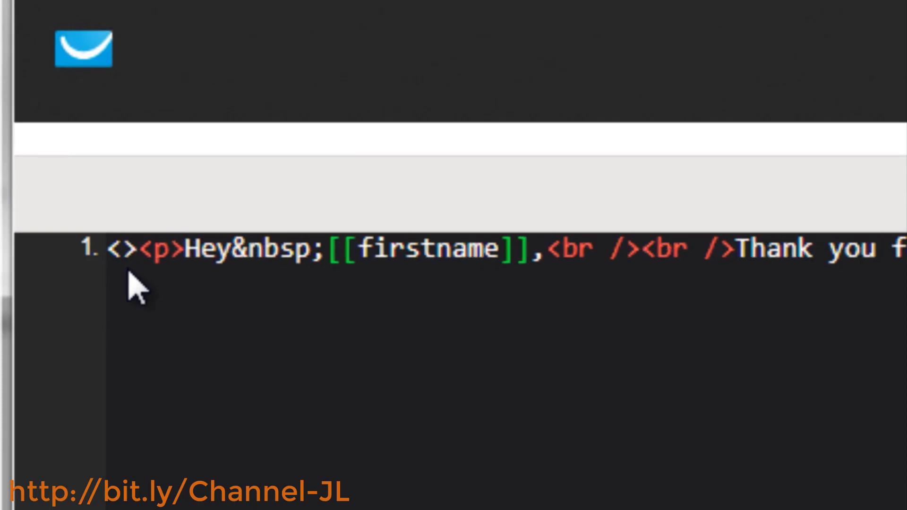
{"action": "type", "text": "html>"}
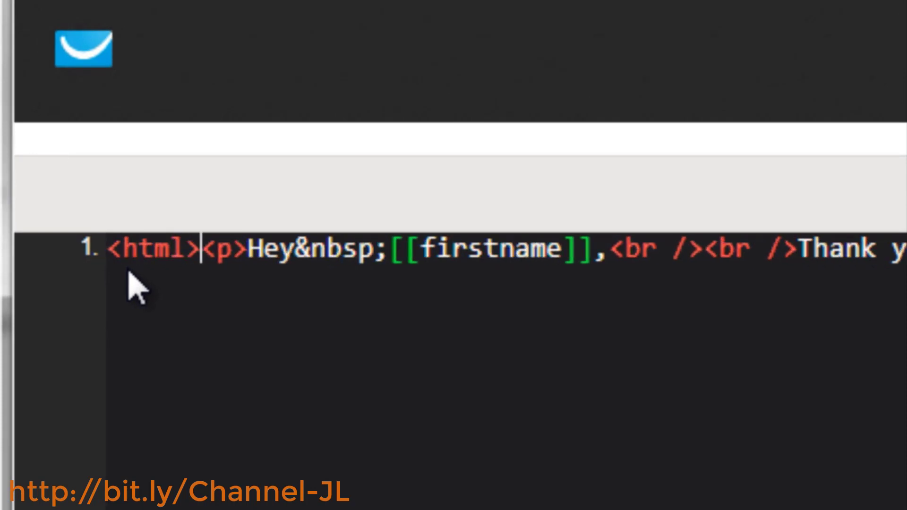
{"action": "type", "text": "<bod"}
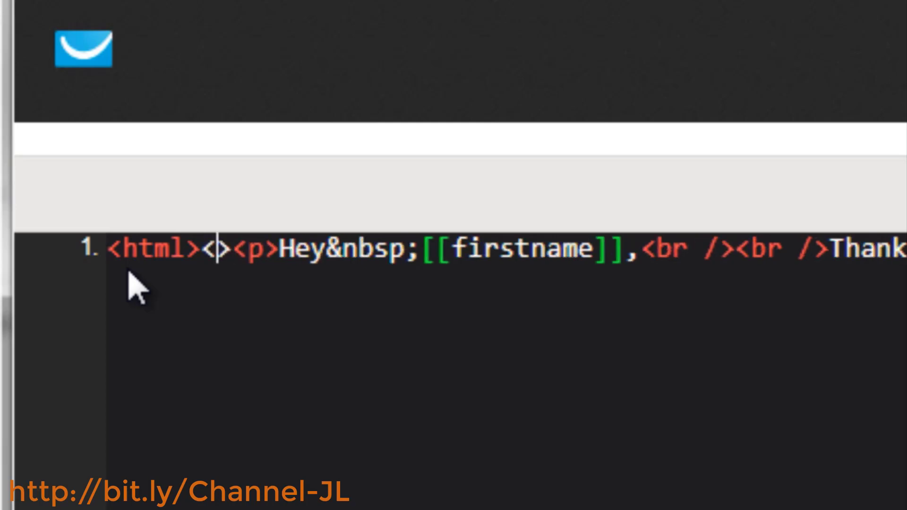
{"action": "type", "text": "y"}
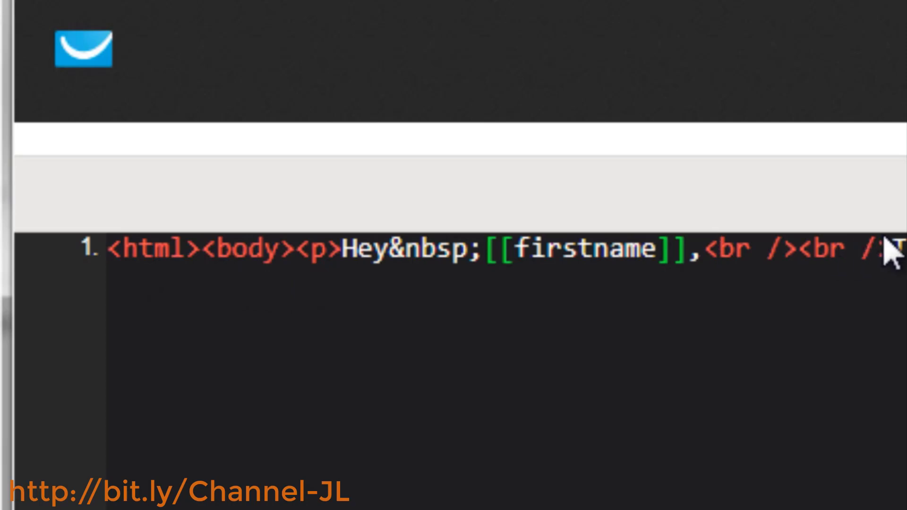
{"action": "double_click", "coordinate": [887, 250]}
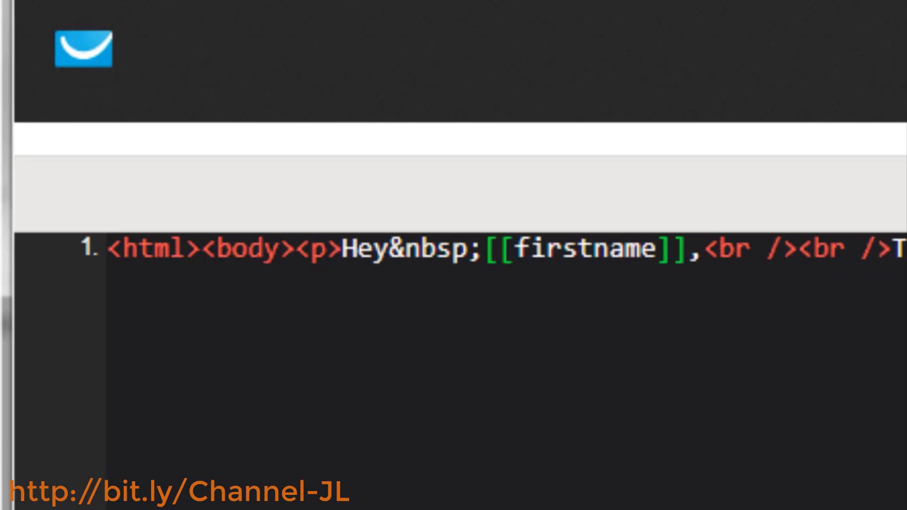
Add closing </body></html> tags after the final </p> at the end of the HTML source
{"action": "scroll", "coordinate": [461, 371], "scroll_direction": "right", "scroll_amount": 6}
{"action": "scroll", "coordinate": [460, 371], "scroll_direction": "right", "scroll_amount": 5}
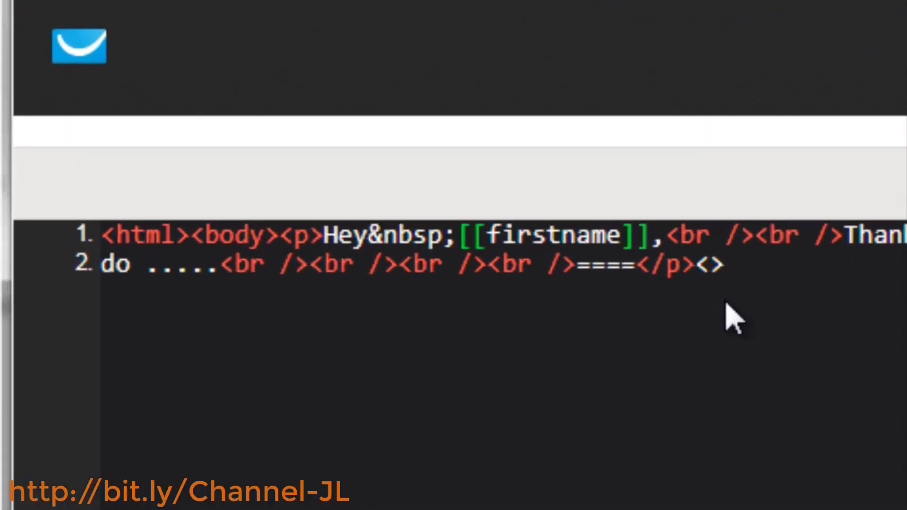
{"action": "type", "text": "body>"}
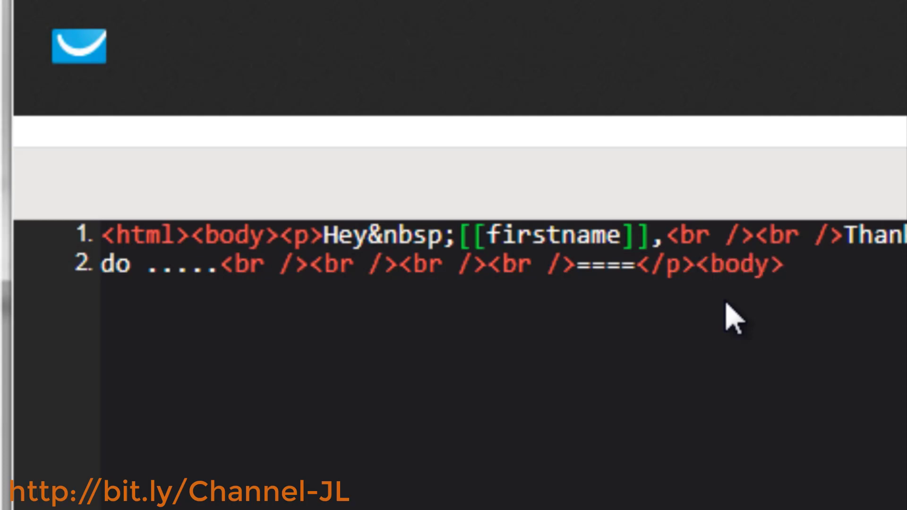
{"action": "type", "text": "<html"}
{"action": "key", "text": "Left"}
{"action": "key", "text": "Left"}
{"action": "key", "text": "Left"}
{"action": "key", "text": "Left"}
{"action": "key", "text": "Left"}
{"action": "key", "text": "Left"}
{"action": "key", "text": "Left"}
{"action": "key", "text": "Left"}
{"action": "key", "text": "Left"}
{"action": "key", "text": "Left"}
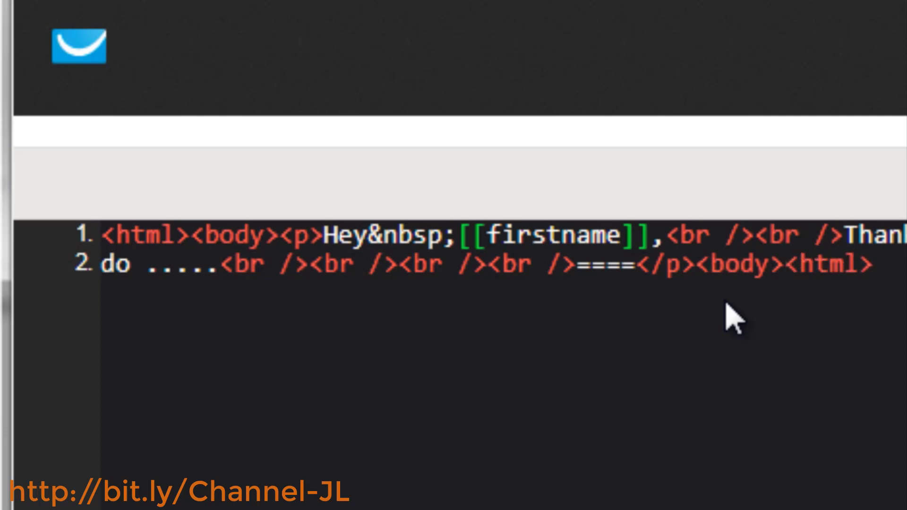
{"action": "type", "text": "/"}
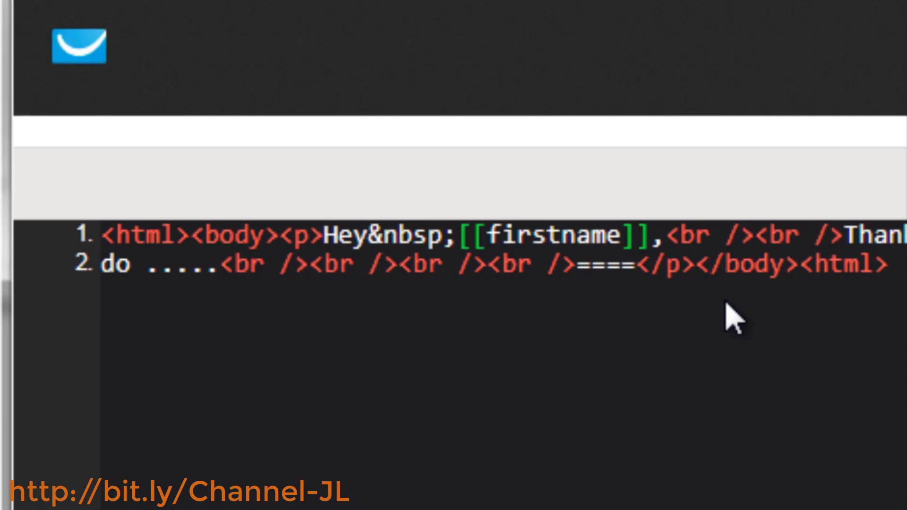
{"action": "key", "text": "Right"}
{"action": "key", "text": "Right"}
{"action": "key", "text": "Right"}
{"action": "key", "text": "Right"}
{"action": "key", "text": "Right"}
{"action": "key", "text": "Right"}
{"action": "type", "text": "/"}
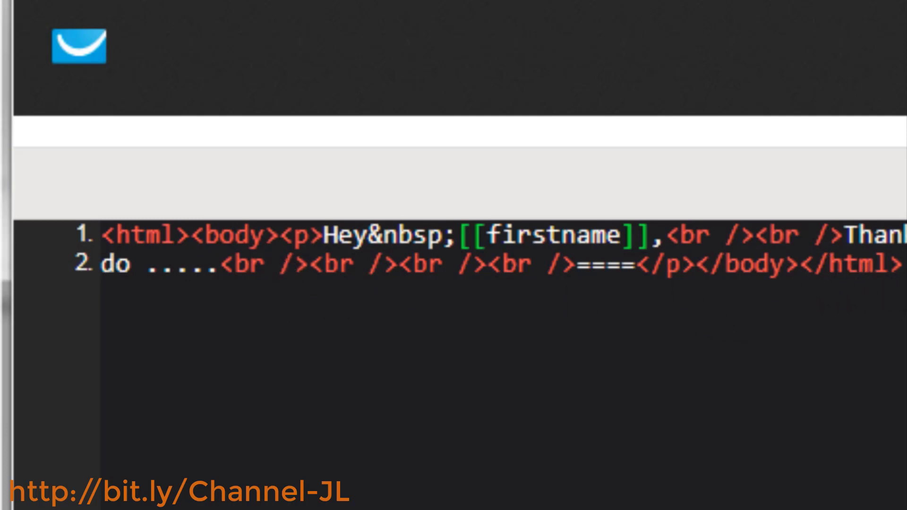
Save and publish the SurvivalKit - Email1 autoresponder
{"action": "left_click", "coordinate": [905, 264]}
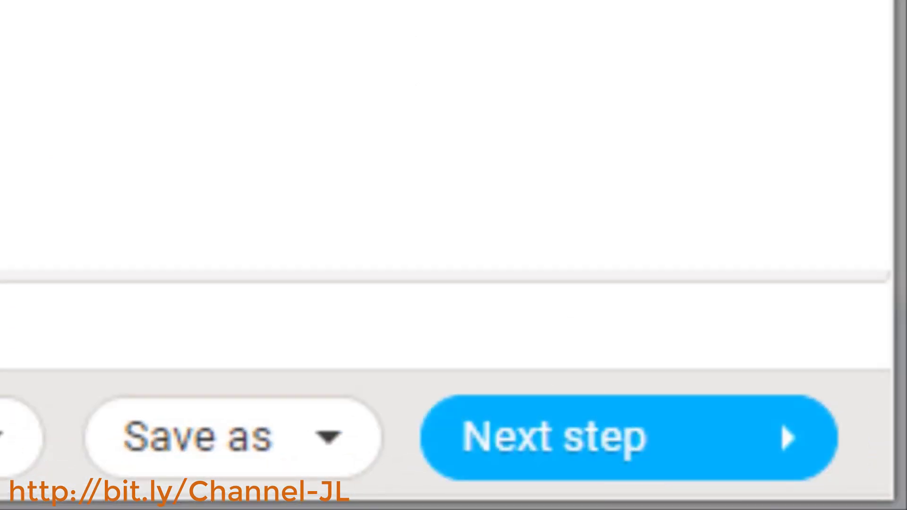
{"action": "left_click", "coordinate": [784, 433]}
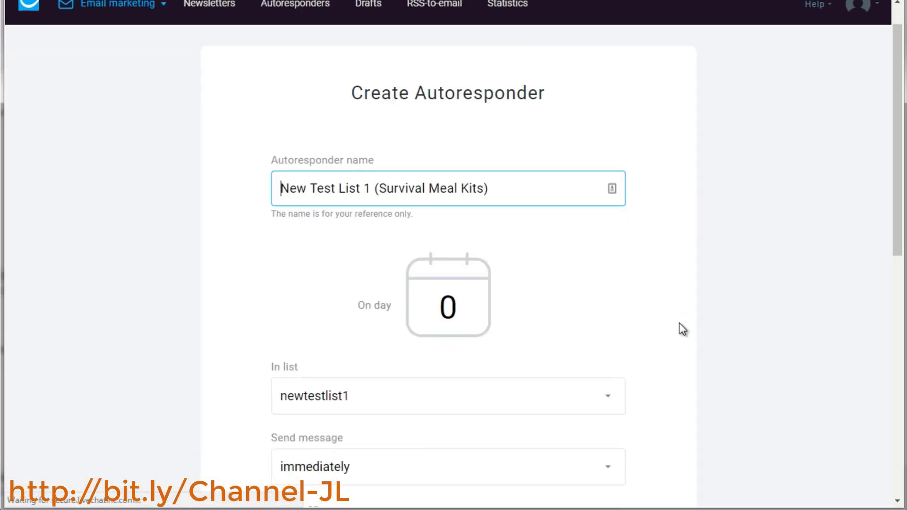
{"action": "scroll", "coordinate": [682, 329], "scroll_direction": "down", "scroll_amount": 10}
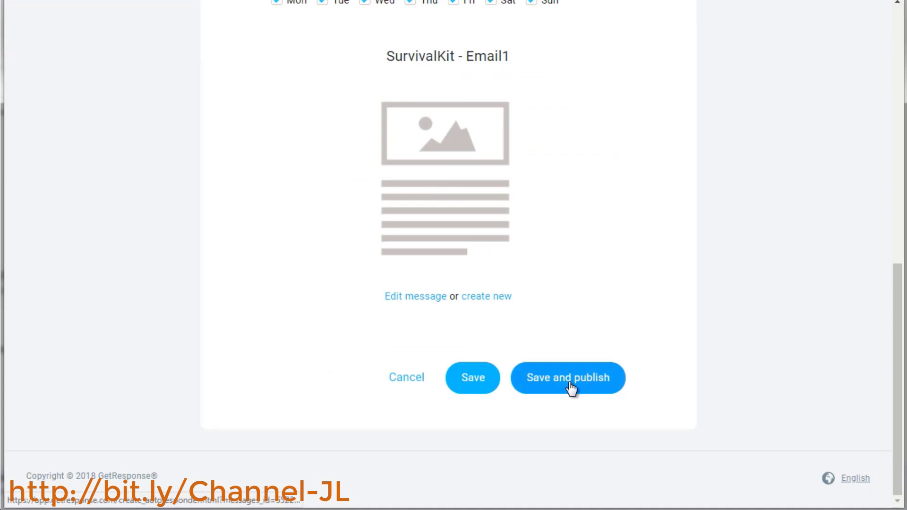
{"action": "left_click", "coordinate": [569, 382]}
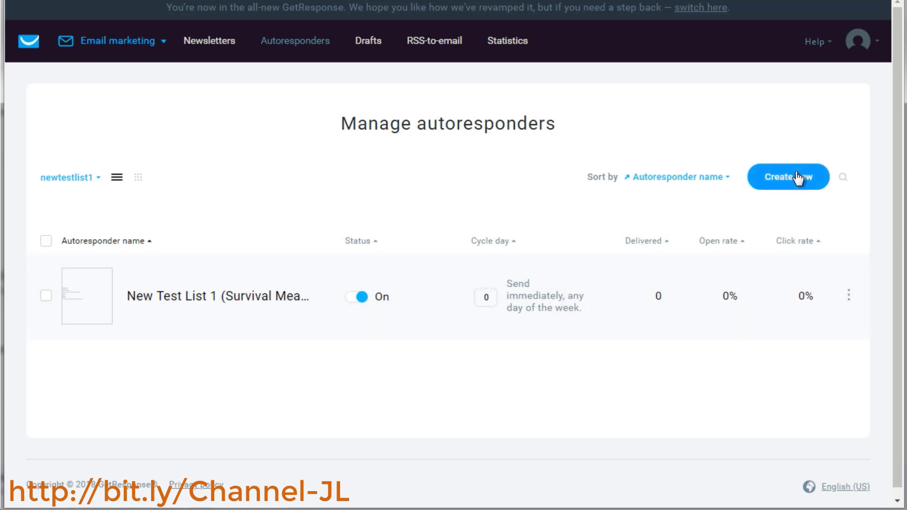
Re-use the existing autoresponder and name the copy "Survival Email 2"
{"action": "left_click", "coordinate": [848, 297]}
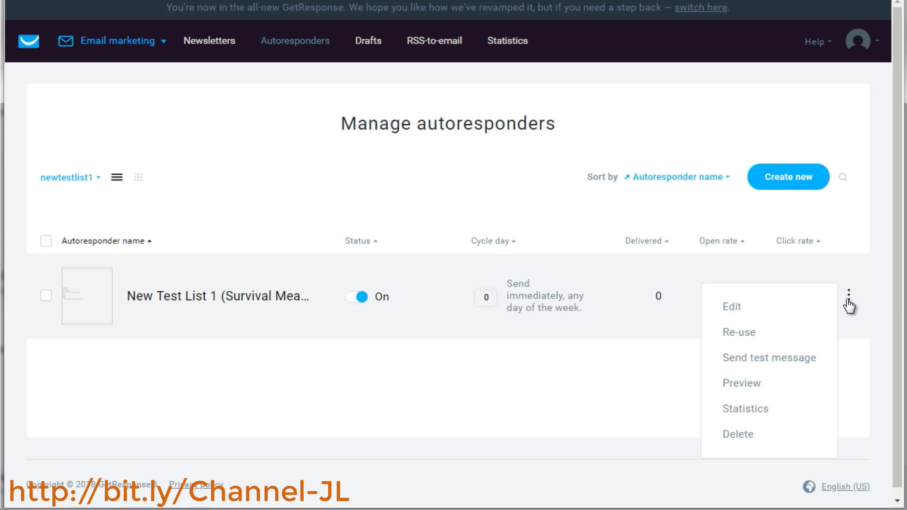
{"action": "left_click", "coordinate": [747, 331]}
{"action": "type", "text": "S"}
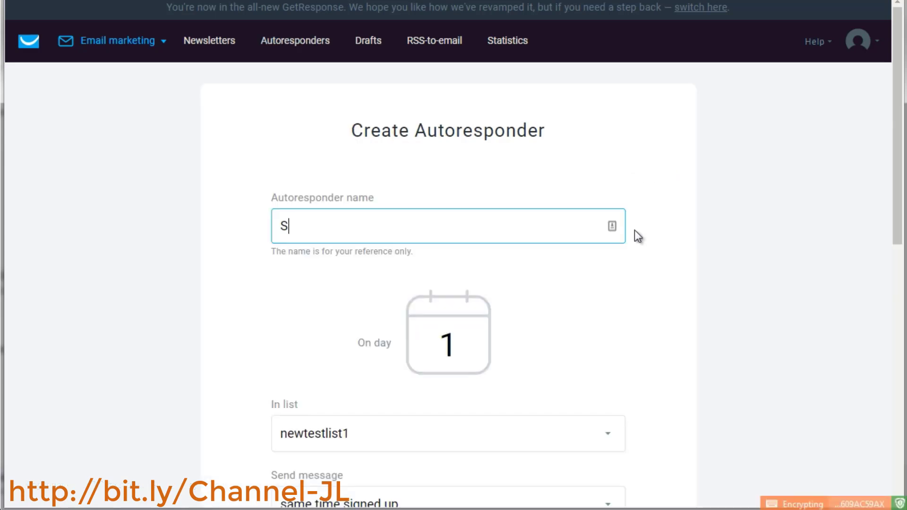
{"action": "type", "text": "urvival Email 2"}
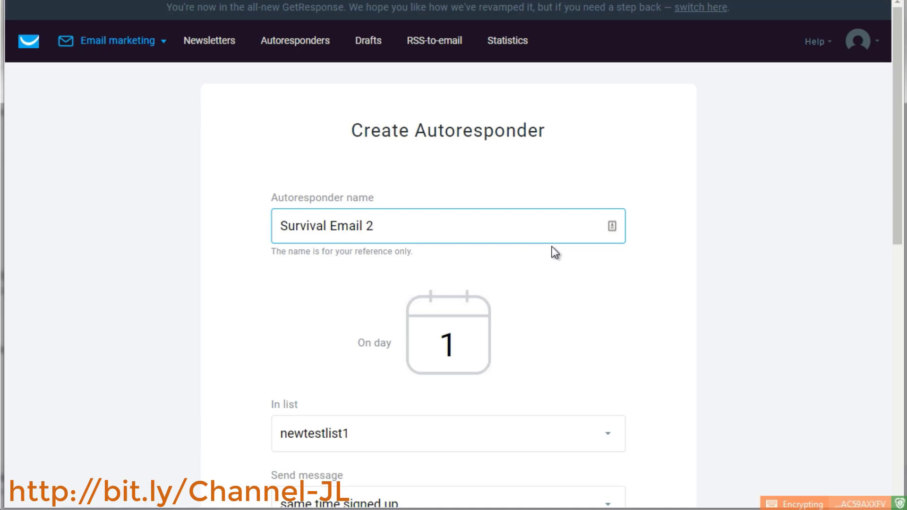
{"action": "left_click", "coordinate": [554, 252]}
{"action": "scroll", "coordinate": [552, 264], "scroll_direction": "down", "scroll_amount": 3}
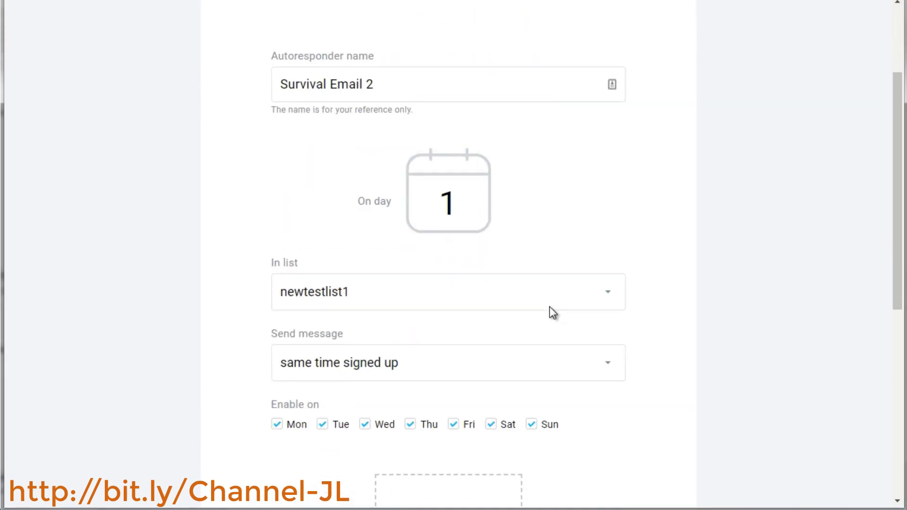
{"action": "double_click", "coordinate": [464, 207]}
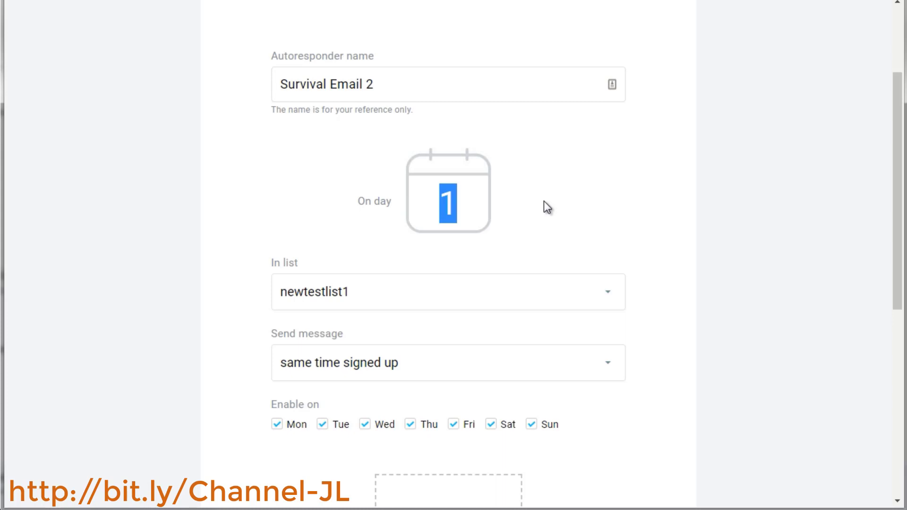
{"action": "left_click", "coordinate": [585, 193]}
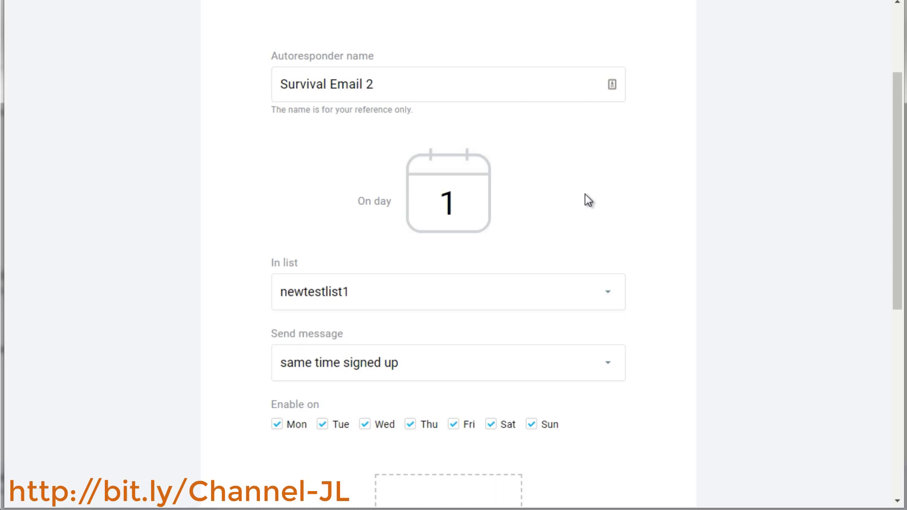
{"action": "left_click", "coordinate": [636, 199]}
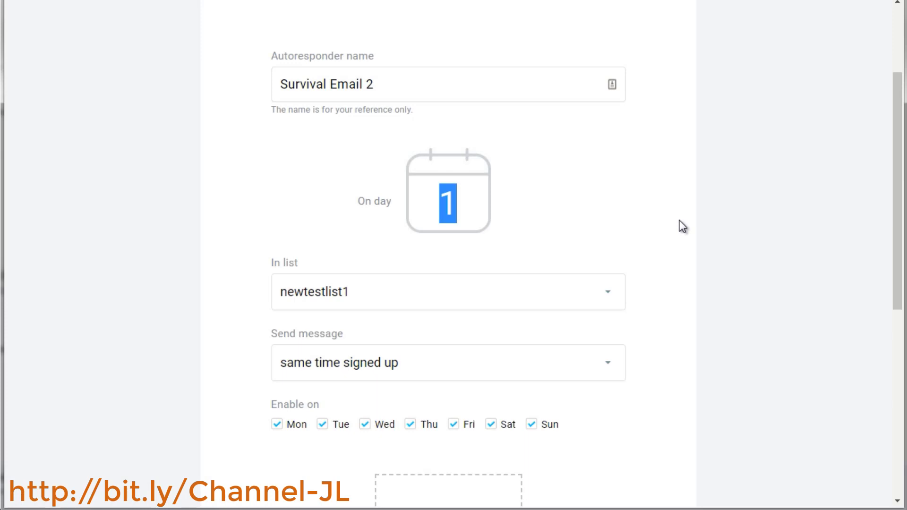
{"action": "type", "text": "2"}
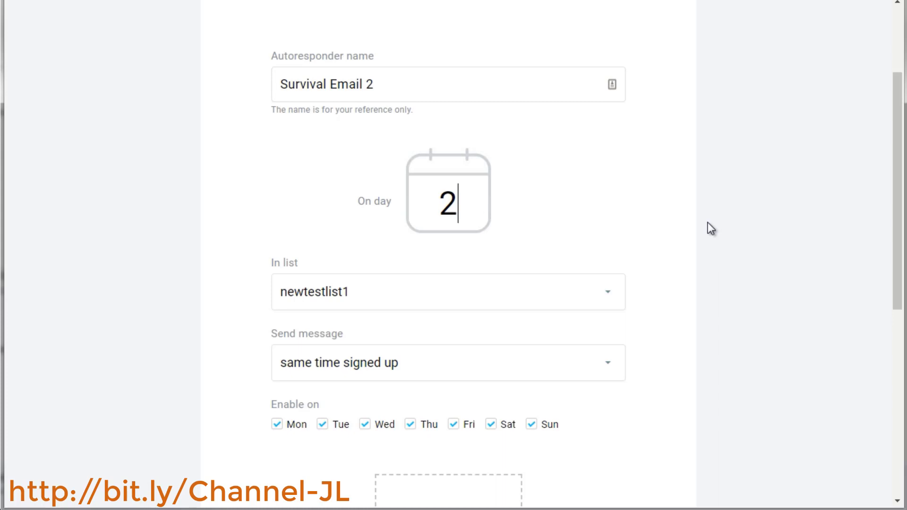
{"action": "key", "text": "BackSpace"}
{"action": "type", "text": "1"}
{"action": "scroll", "coordinate": [708, 223], "scroll_direction": "down", "scroll_amount": 8}
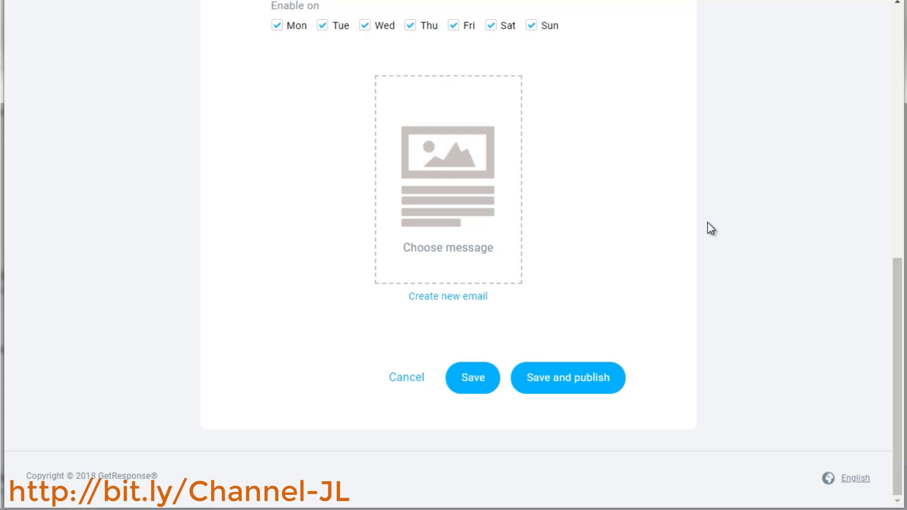
{"action": "scroll", "coordinate": [707, 223], "scroll_direction": "up", "scroll_amount": 8}
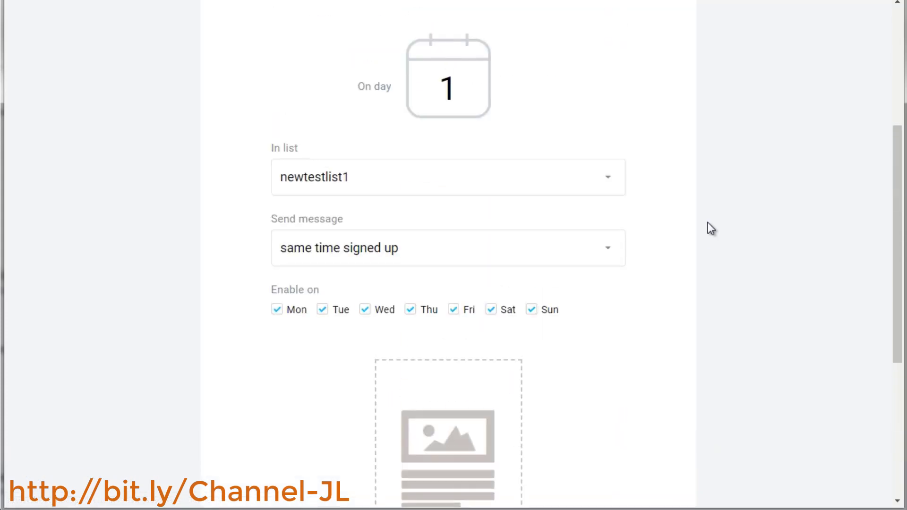
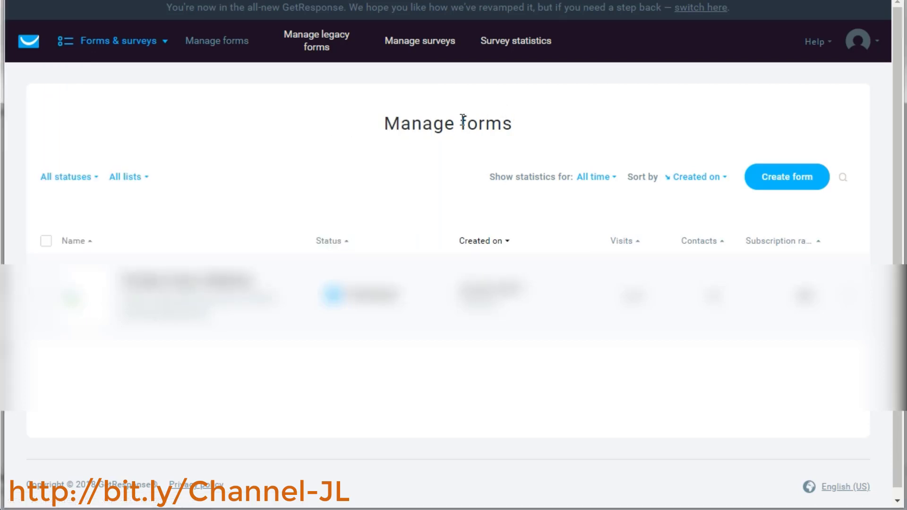
Create a new form from the New Robotics template in the Newsletter sign-up category of the List Builder Wizard
{"action": "left_click", "coordinate": [800, 180]}
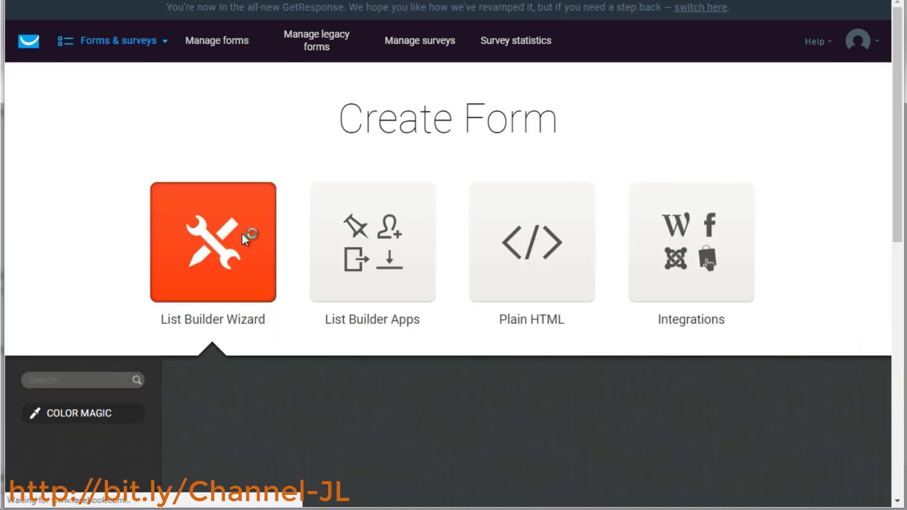
{"action": "scroll", "coordinate": [298, 222], "scroll_direction": "down", "scroll_amount": 1}
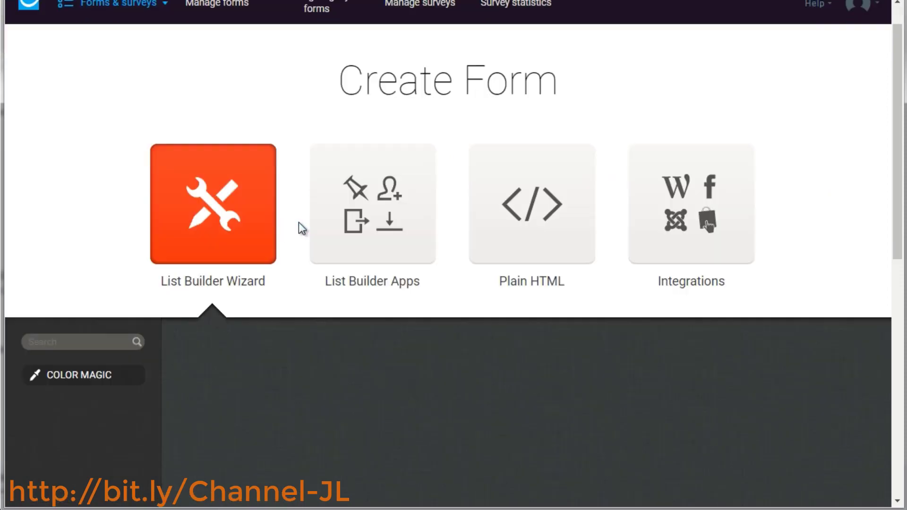
{"action": "scroll", "coordinate": [299, 222], "scroll_direction": "down", "scroll_amount": 6}
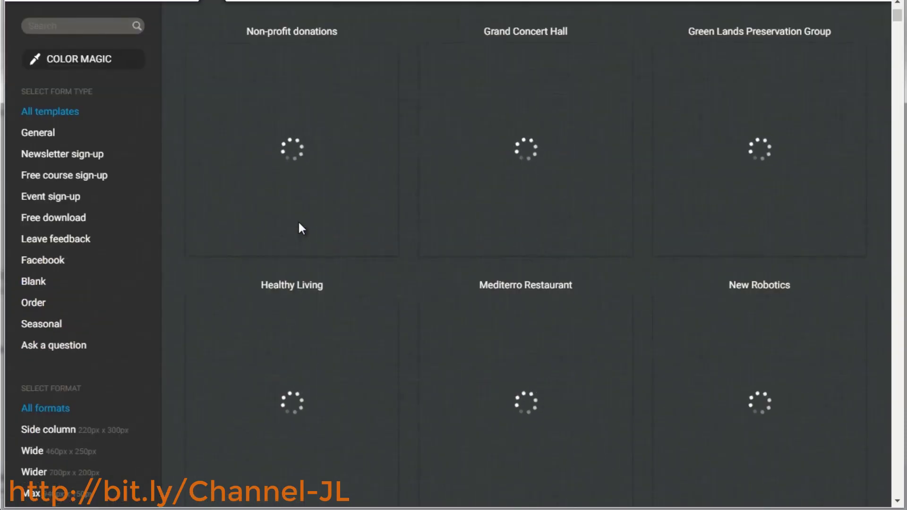
{"action": "scroll", "coordinate": [299, 226], "scroll_direction": "up", "scroll_amount": 2}
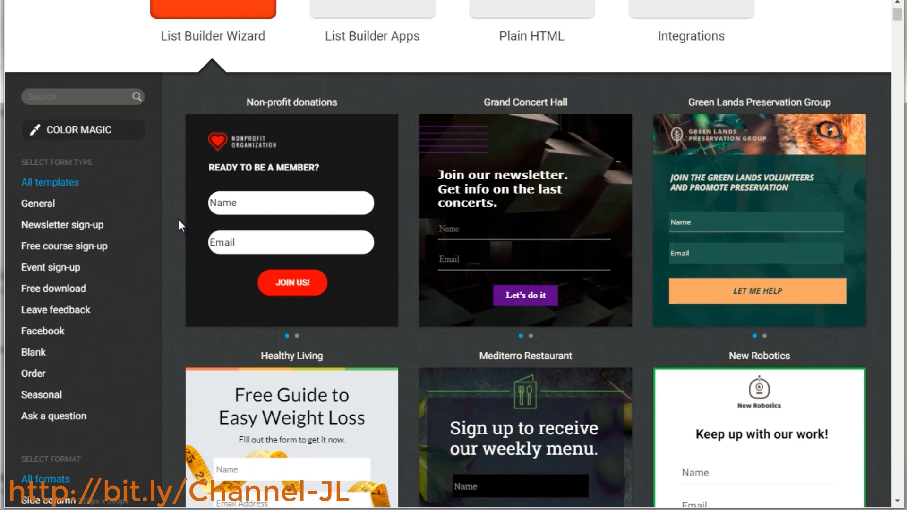
{"action": "left_click", "coordinate": [57, 230]}
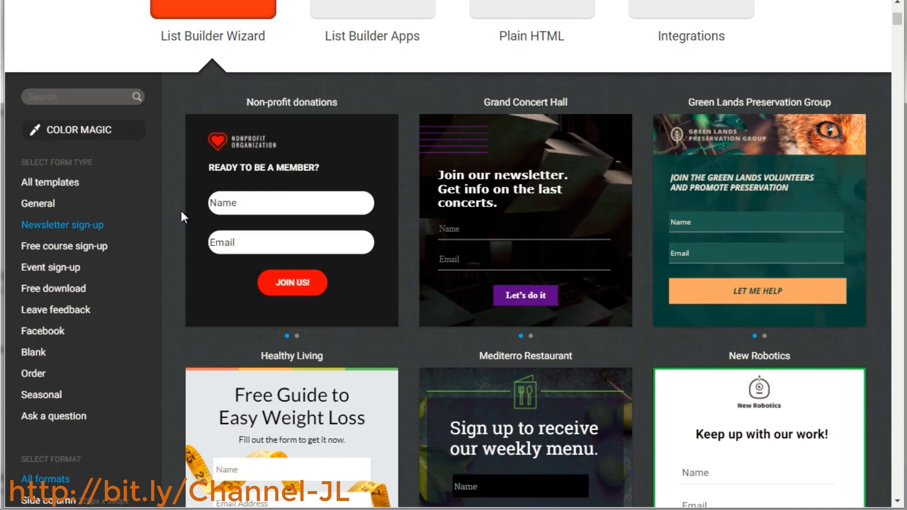
{"action": "scroll", "coordinate": [181, 213], "scroll_direction": "down", "scroll_amount": 5}
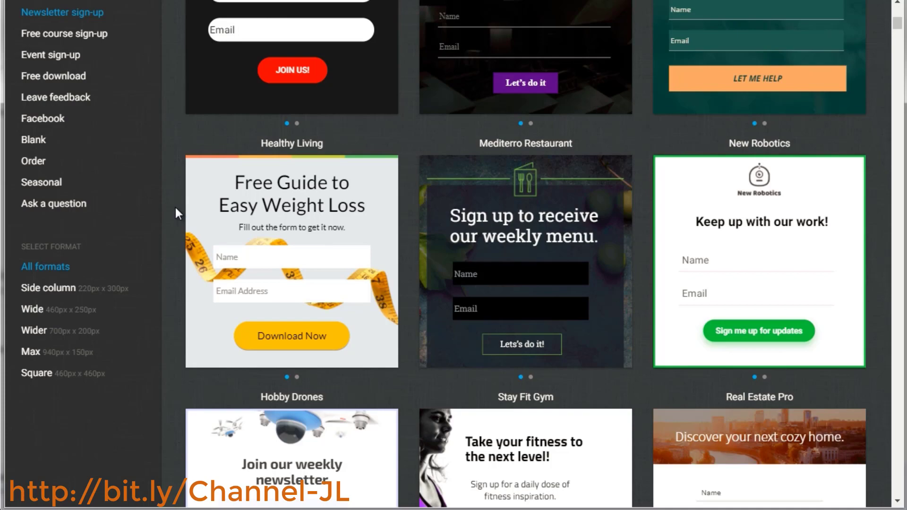
{"action": "scroll", "coordinate": [175, 208], "scroll_direction": "up", "scroll_amount": 2}
{"action": "scroll", "coordinate": [175, 208], "scroll_direction": "down", "scroll_amount": 6}
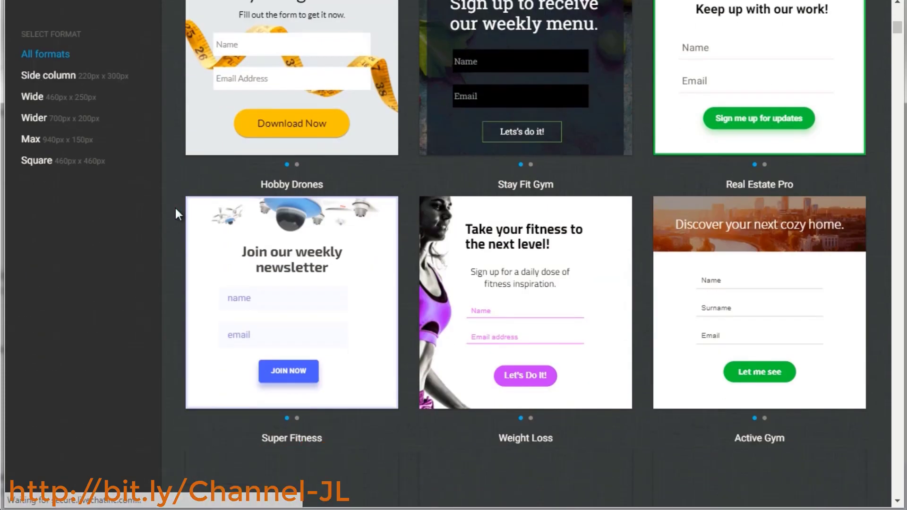
{"action": "scroll", "coordinate": [176, 209], "scroll_direction": "down", "scroll_amount": 5}
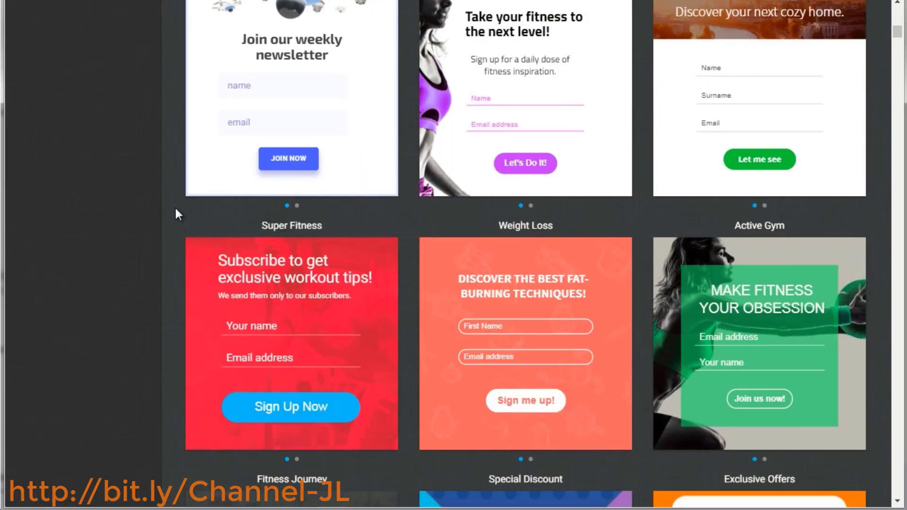
{"action": "scroll", "coordinate": [175, 205], "scroll_direction": "down", "scroll_amount": 5}
{"action": "scroll", "coordinate": [175, 208], "scroll_direction": "up", "scroll_amount": 10}
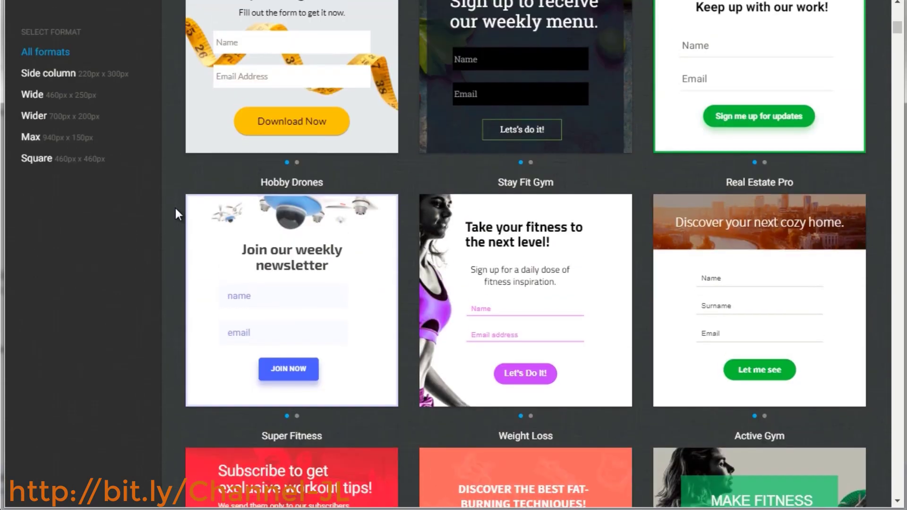
{"action": "scroll", "coordinate": [175, 207], "scroll_direction": "up", "scroll_amount": 2}
{"action": "mouse_move", "coordinate": [308, 336]}
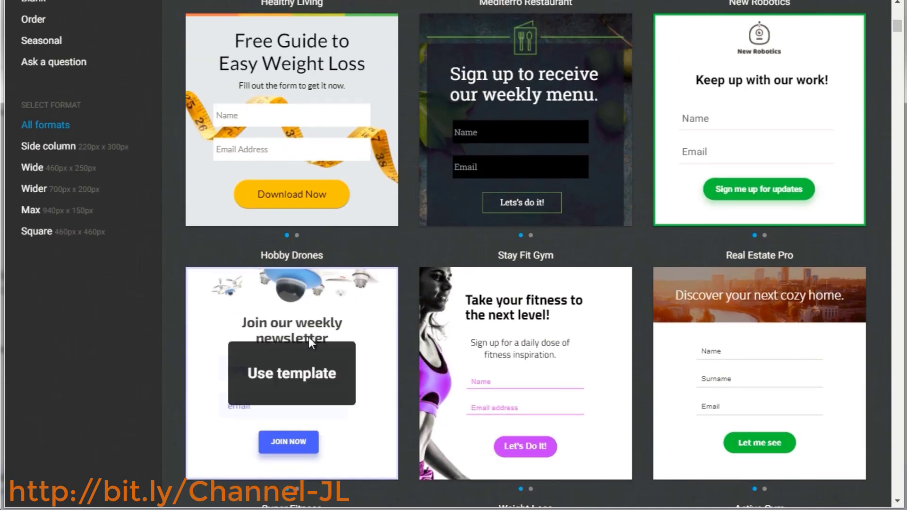
{"action": "scroll", "coordinate": [175, 265], "scroll_direction": "up", "scroll_amount": 4}
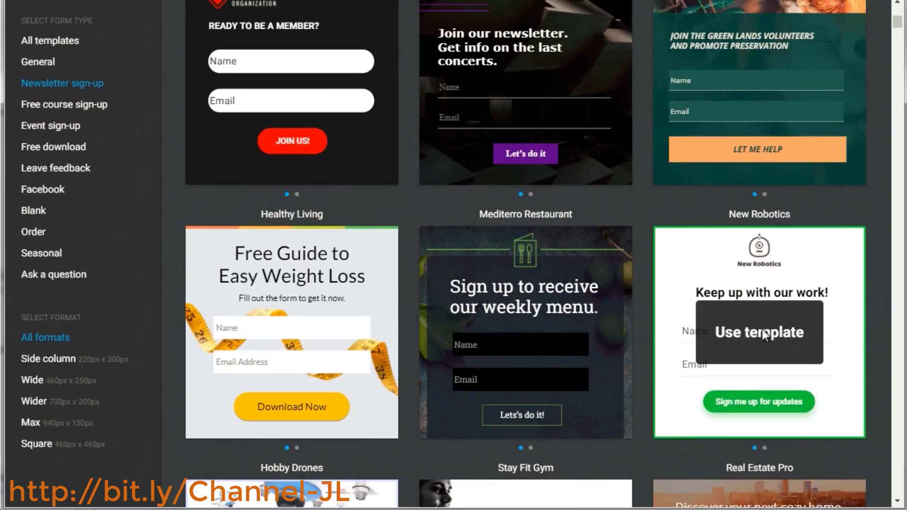
{"action": "left_click", "coordinate": [762, 330]}
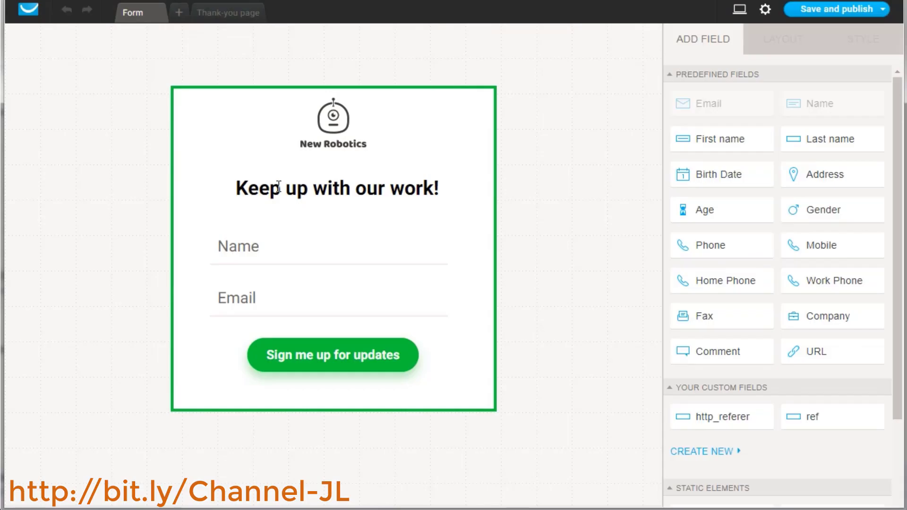
Delete the New Robotics logo image from the top of the form
{"action": "left_click", "coordinate": [324, 127]}
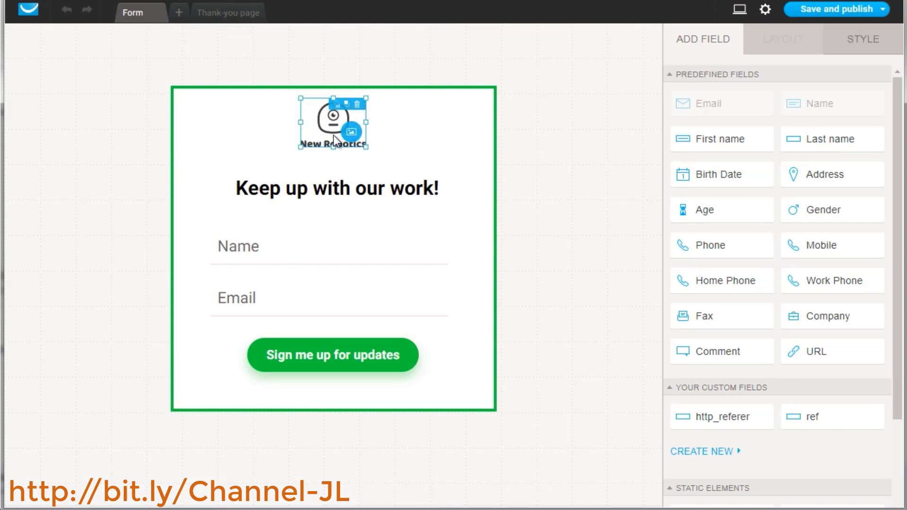
{"action": "left_click", "coordinate": [354, 131]}
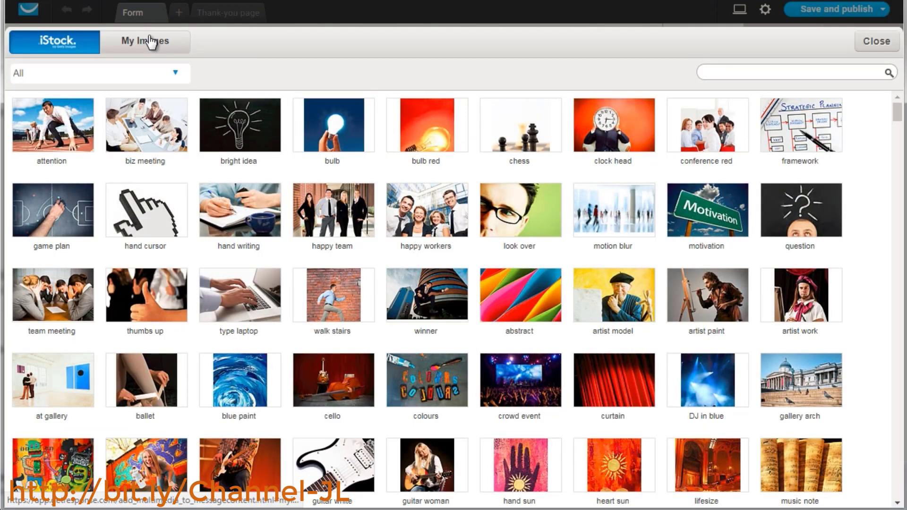
{"action": "left_click", "coordinate": [873, 41]}
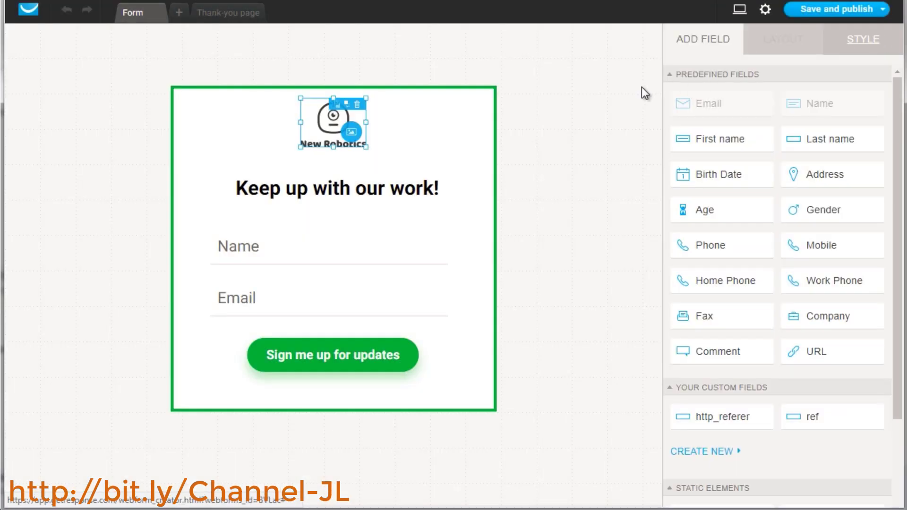
{"action": "left_click", "coordinate": [358, 104]}
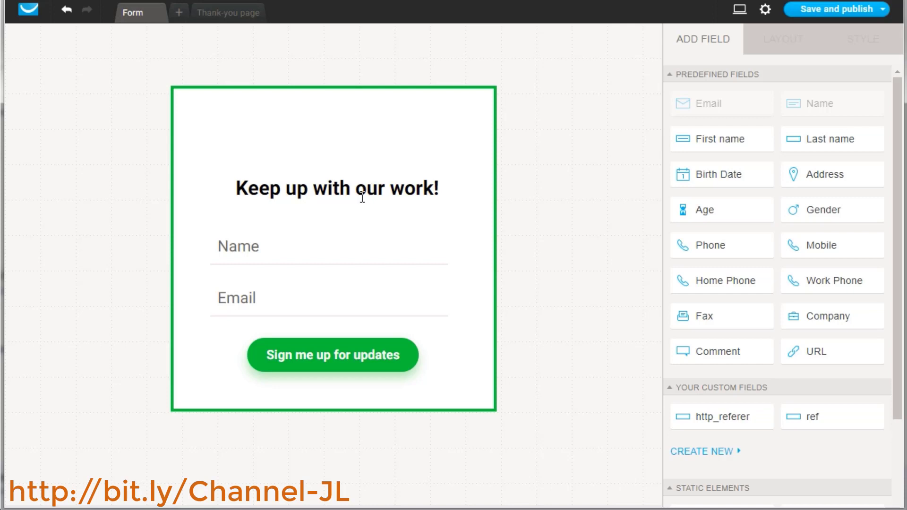
Change the form's submit button label to "Send Me The Report"
{"action": "left_click", "coordinate": [249, 186]}
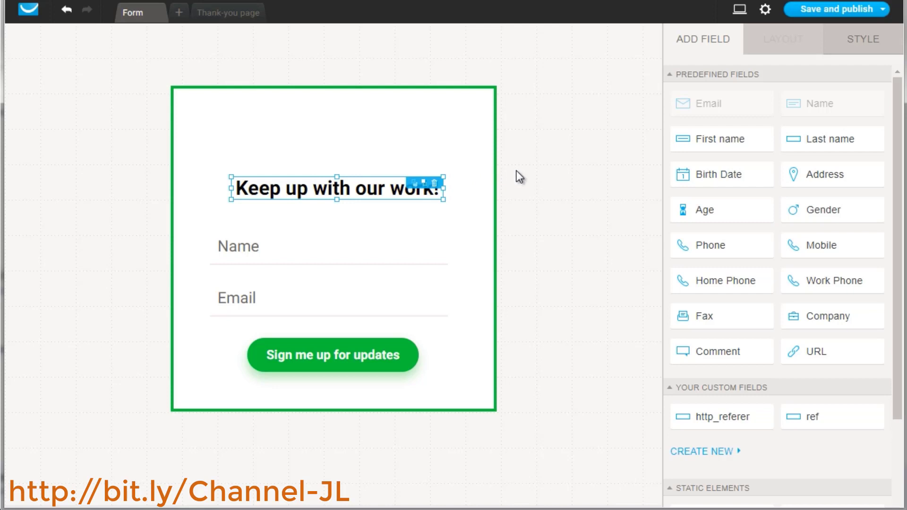
{"action": "left_click", "coordinate": [323, 189]}
{"action": "left_click", "coordinate": [255, 253]}
{"action": "left_click", "coordinate": [247, 292]}
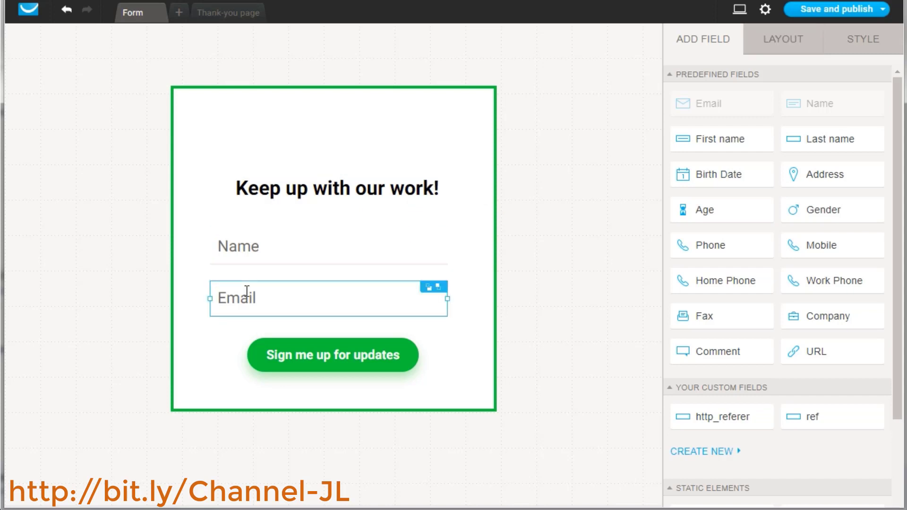
{"action": "left_click", "coordinate": [324, 361]}
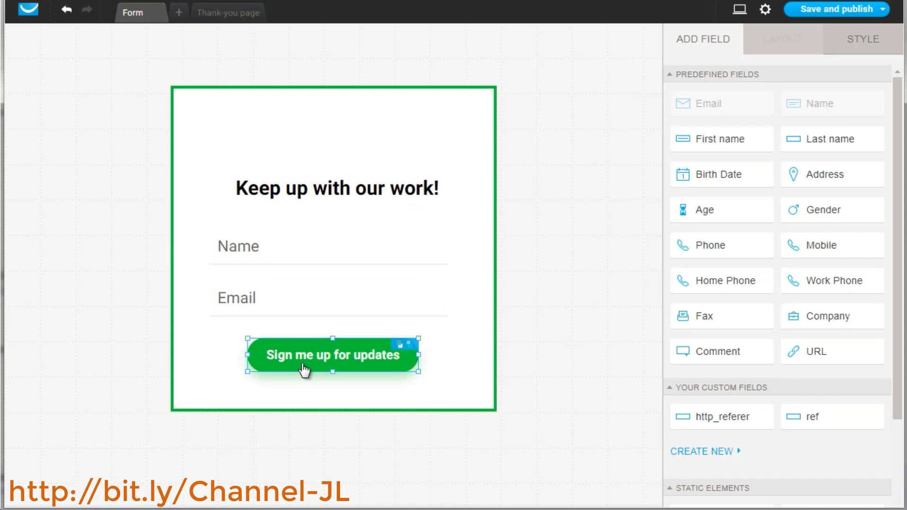
{"action": "left_click", "coordinate": [335, 363]}
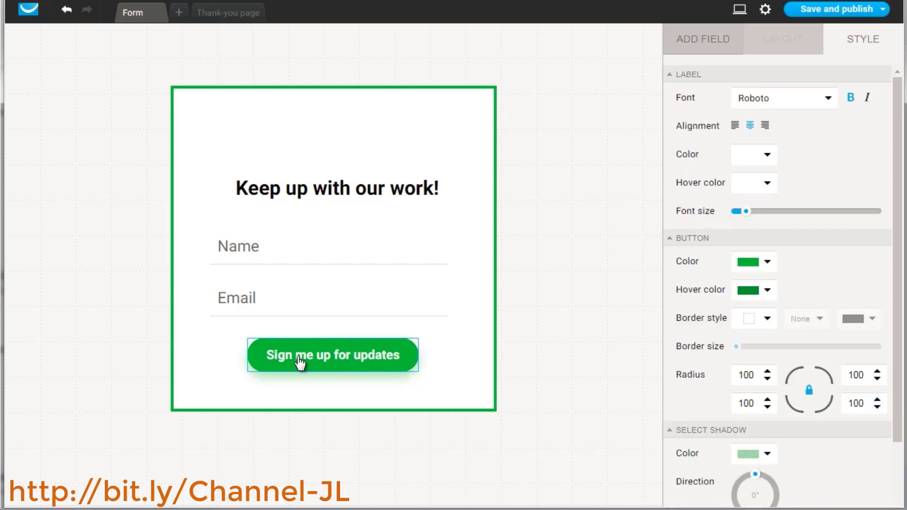
{"action": "key", "text": "End"}
{"action": "type", "text": "S"}
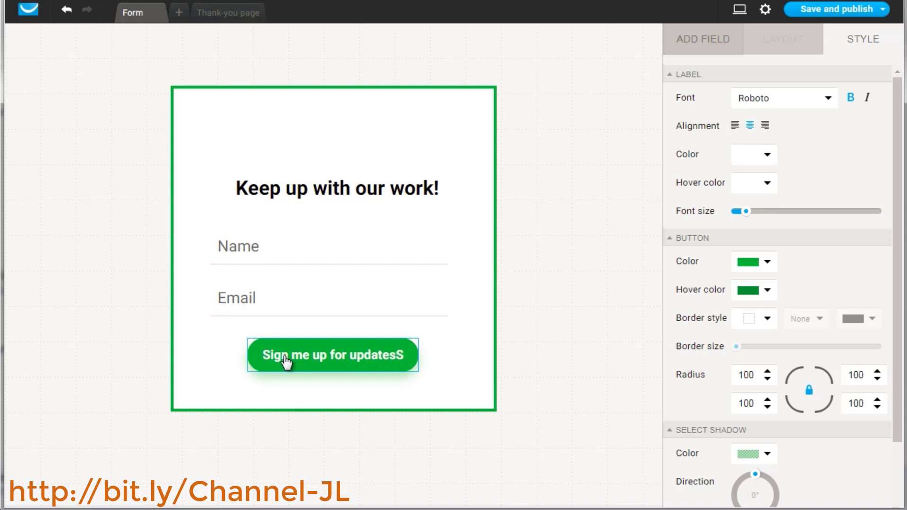
{"action": "key", "text": "Left"}
{"action": "key", "text": "shift+Home"}
{"action": "key", "text": "BackSpace"}
{"action": "type", "text": "end Me"}
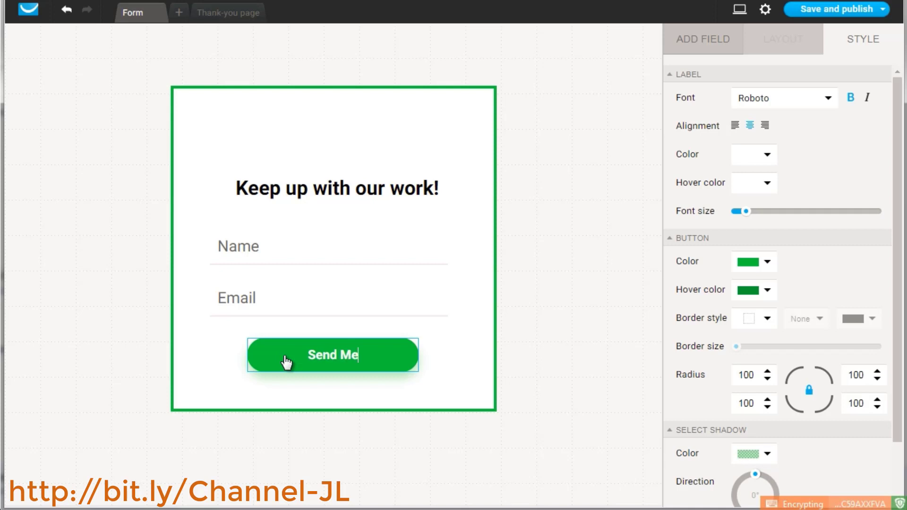
{"action": "type", "text": " The Report"}
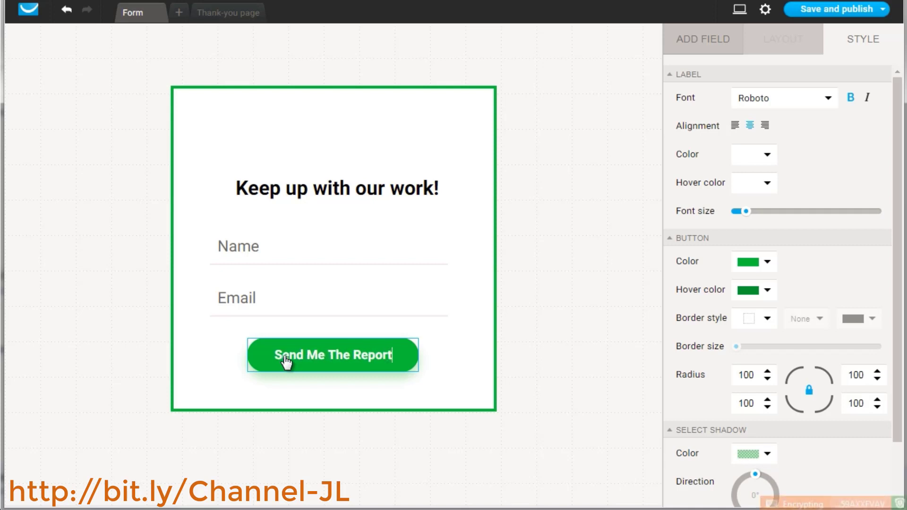
Examine the Name field's layout settings
{"action": "left_click", "coordinate": [549, 264]}
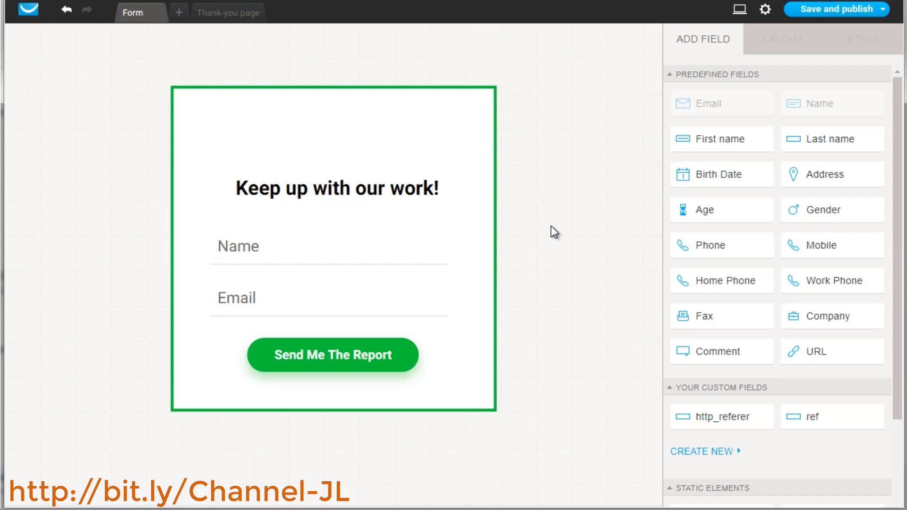
{"action": "left_click", "coordinate": [318, 254]}
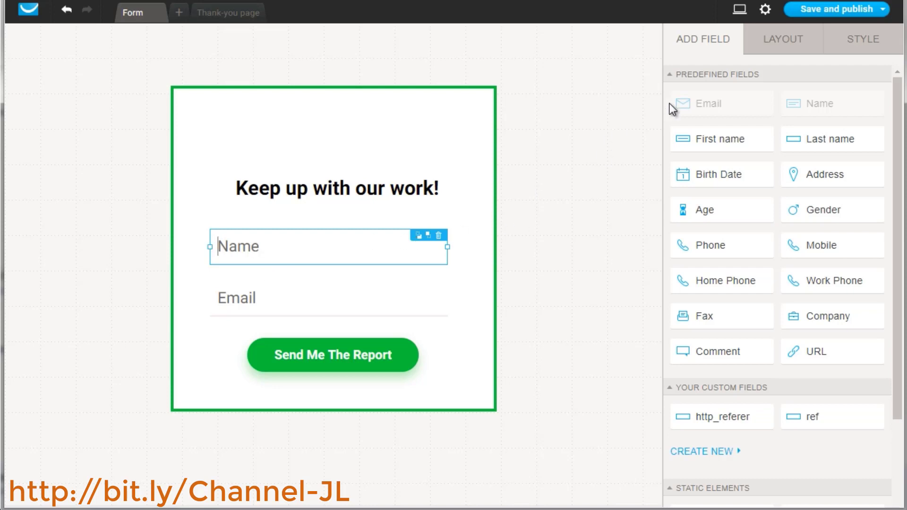
{"action": "scroll", "coordinate": [765, 424], "scroll_direction": "down", "scroll_amount": 3}
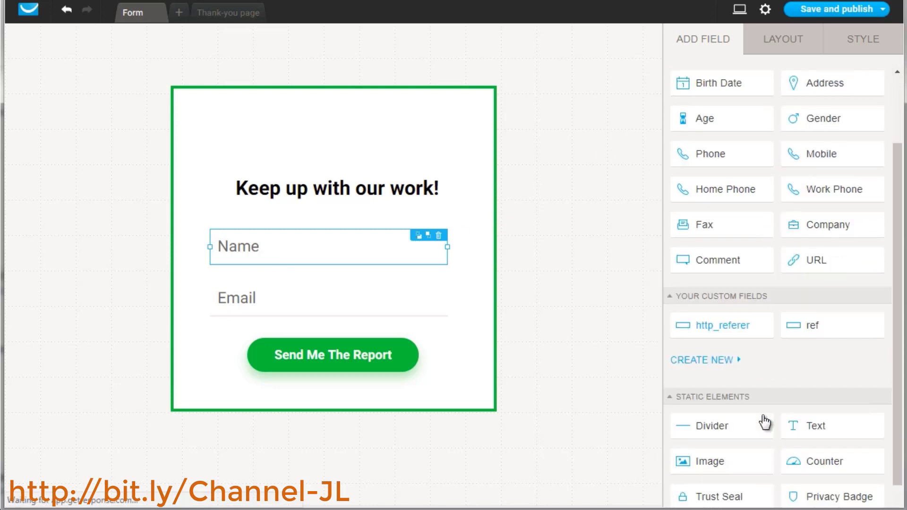
{"action": "scroll", "coordinate": [759, 324], "scroll_direction": "up", "scroll_amount": 3}
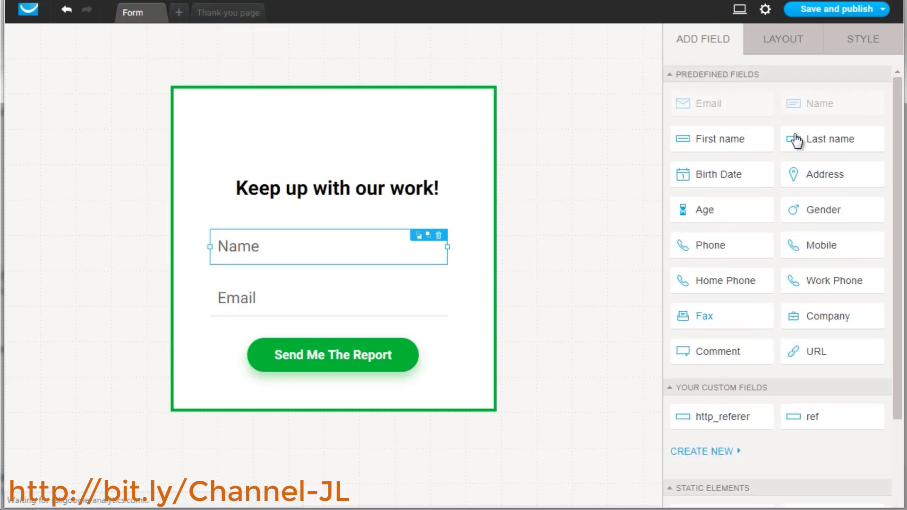
{"action": "left_click", "coordinate": [780, 45]}
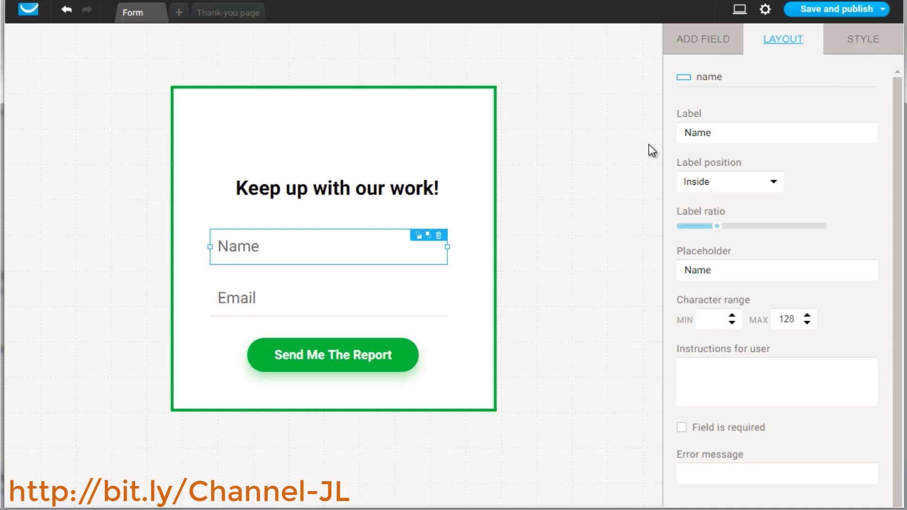
Save and publish the form and copy its JavaScript embed code
{"action": "mouse_move", "coordinate": [831, 12]}
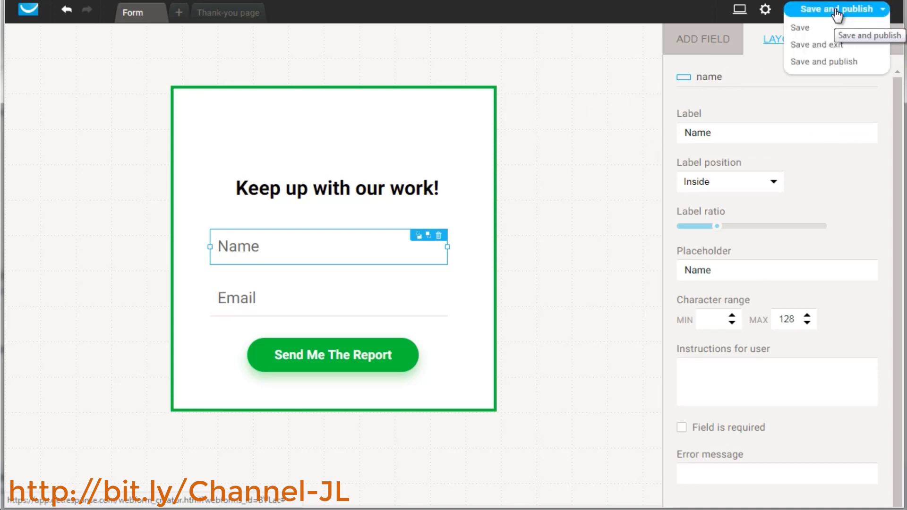
{"action": "left_click", "coordinate": [836, 11]}
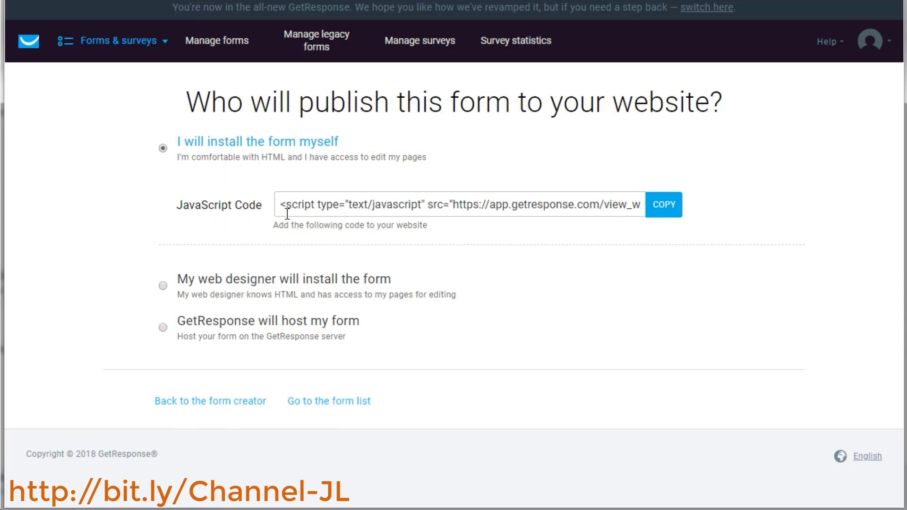
{"action": "left_click", "coordinate": [660, 207]}
{"action": "left_click", "coordinate": [659, 206]}
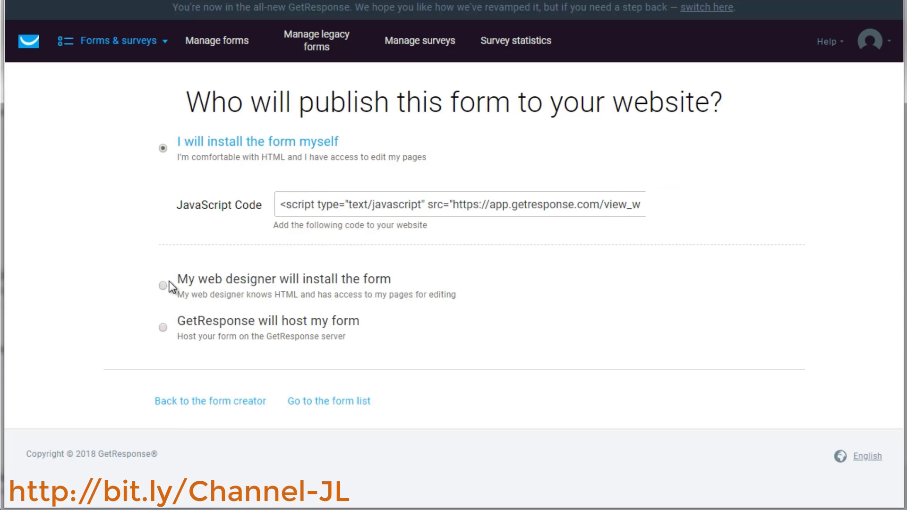
Choose to have GetResponse host the form and copy the hosted form link
{"action": "left_click", "coordinate": [169, 331]}
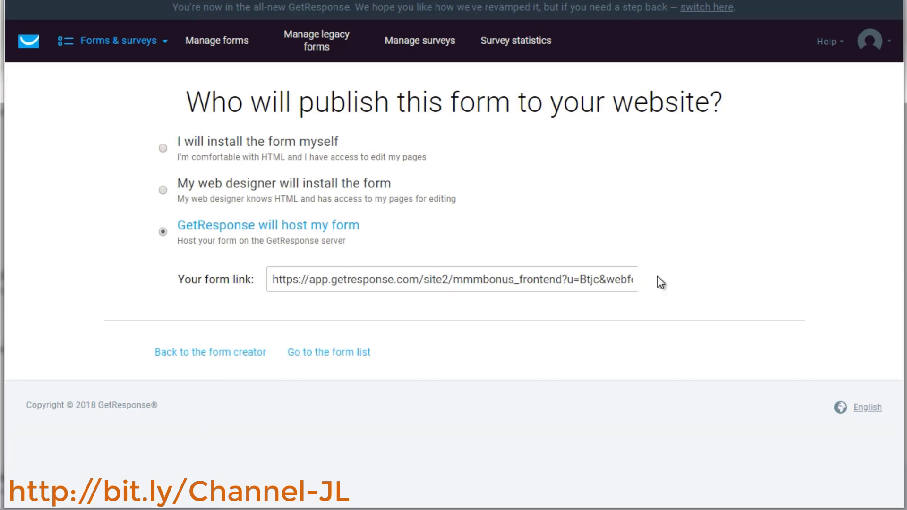
{"action": "left_click", "coordinate": [574, 280]}
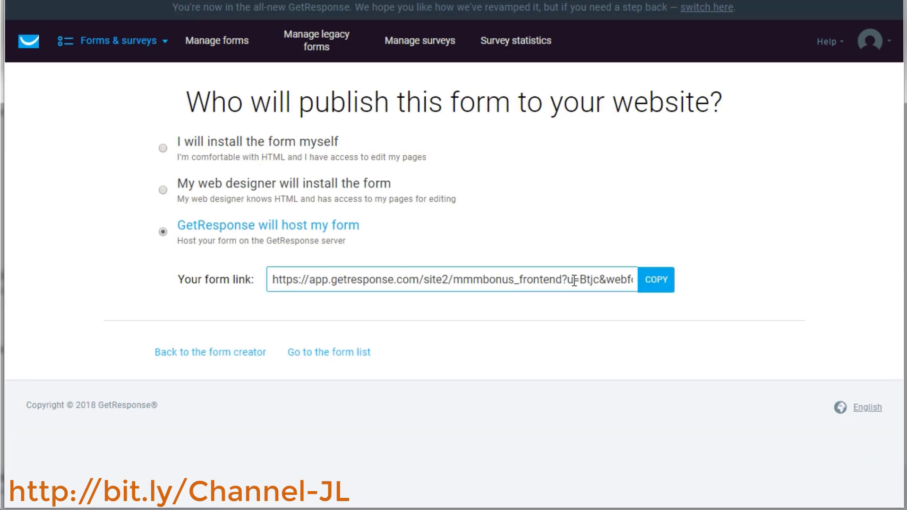
{"action": "left_click", "coordinate": [660, 286]}
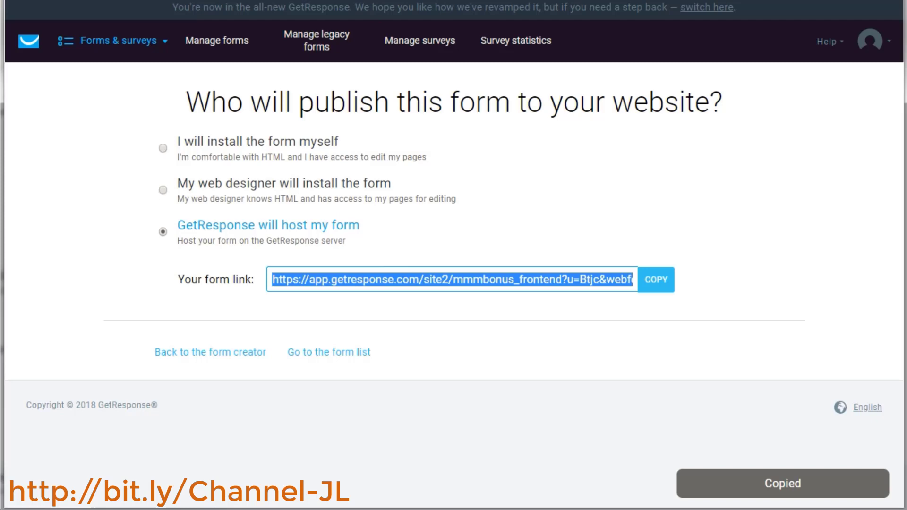
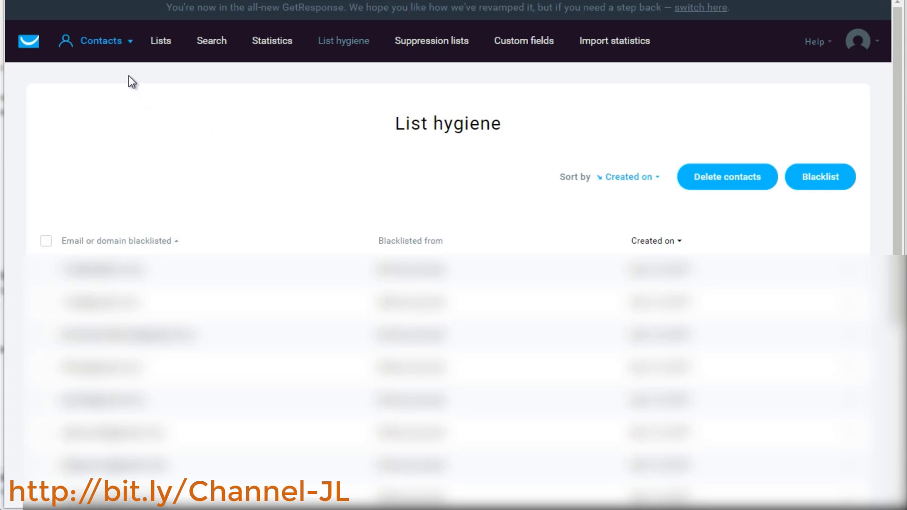
{"action": "left_click", "coordinate": [95, 41]}
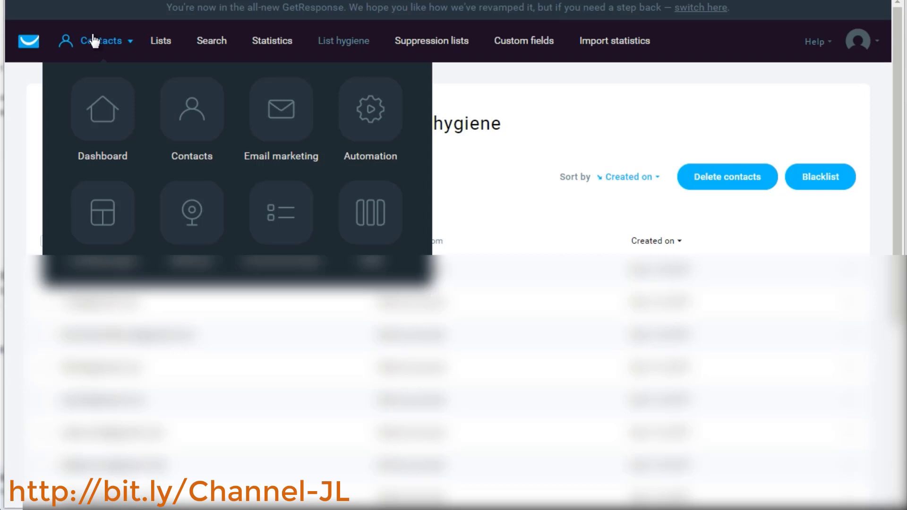
{"action": "left_click", "coordinate": [347, 40]}
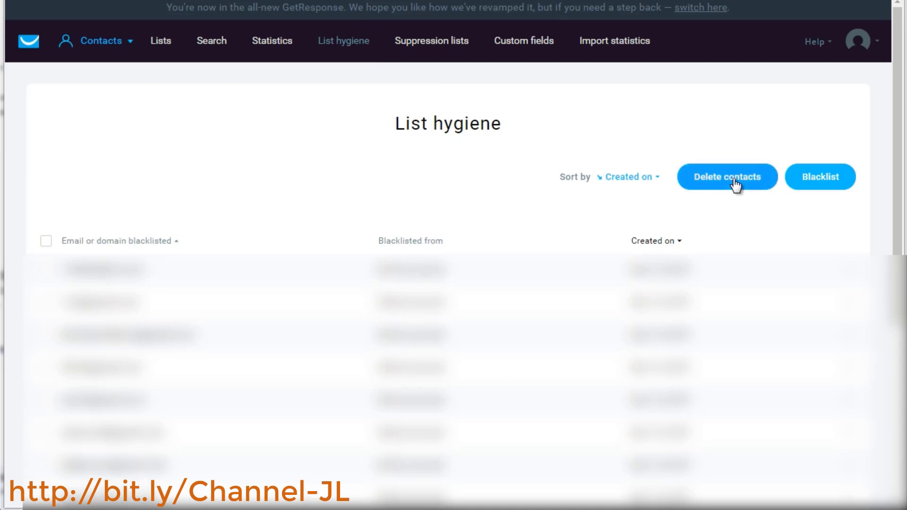
Open the blacklist form and compare the global account and specific-lists blacklist options
{"action": "left_click", "coordinate": [835, 181]}
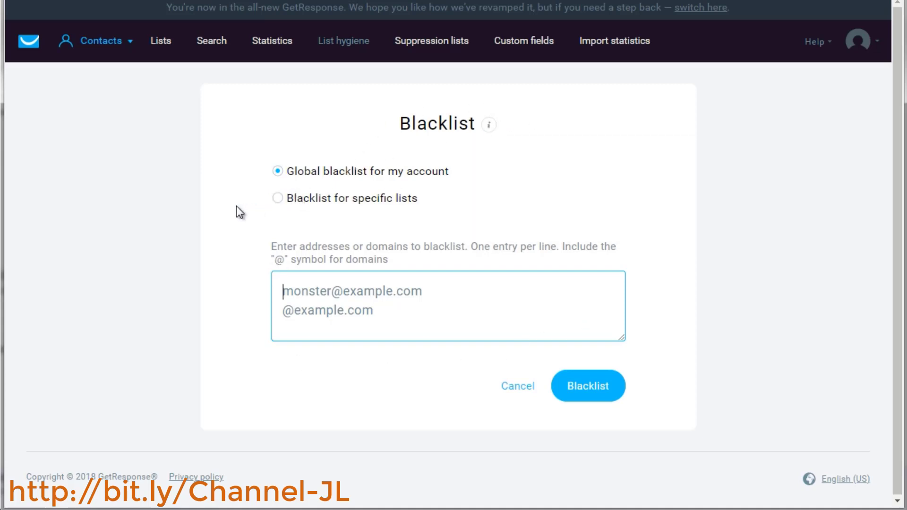
{"action": "left_click", "coordinate": [278, 199]}
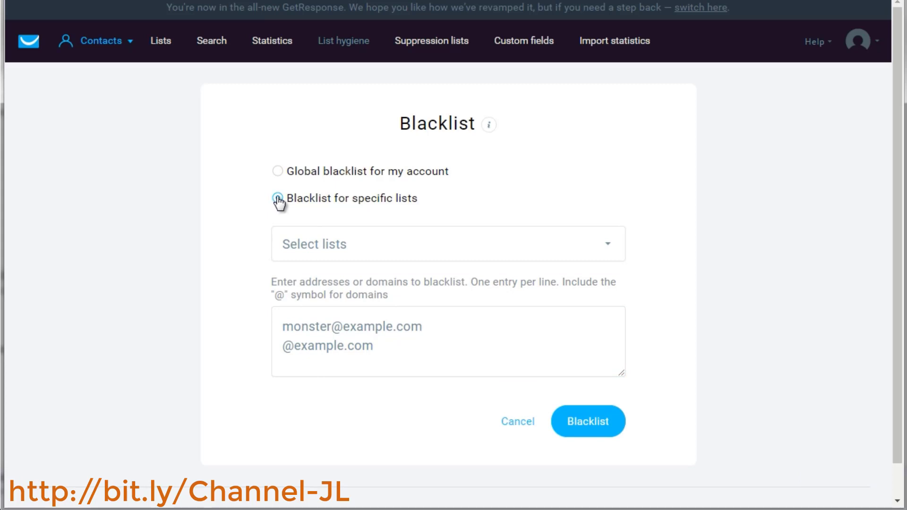
{"action": "left_click", "coordinate": [289, 180]}
Open the advanced contact search and add a Contact actions condition on Last click date
{"action": "left_click", "coordinate": [205, 46]}
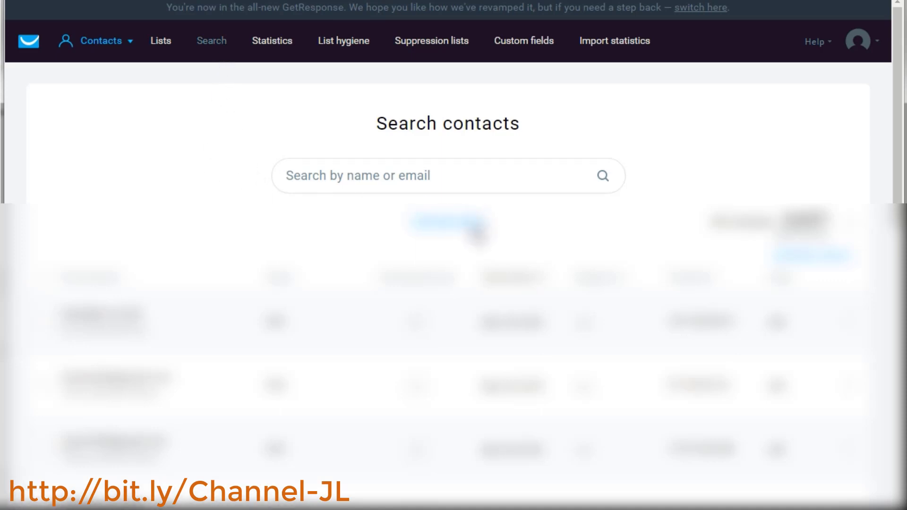
{"action": "left_click", "coordinate": [474, 229]}
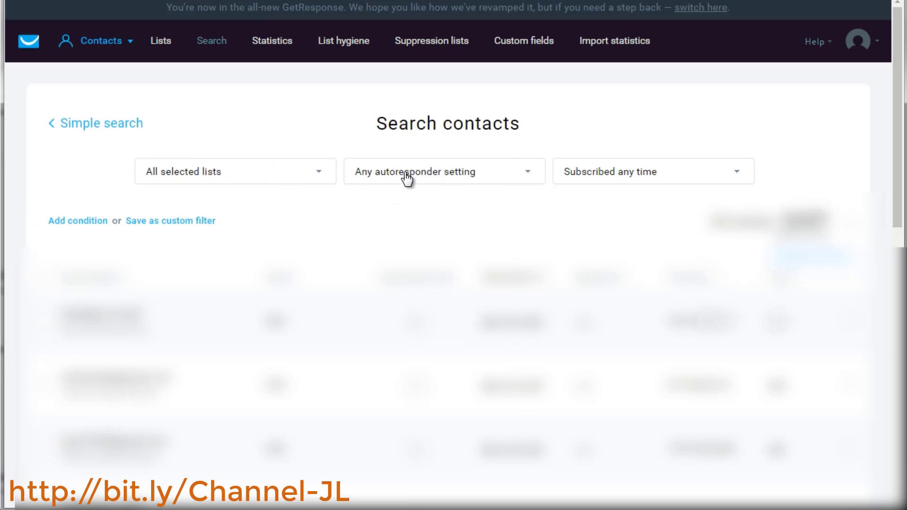
{"action": "left_click", "coordinate": [62, 222]}
{"action": "left_click", "coordinate": [109, 258]}
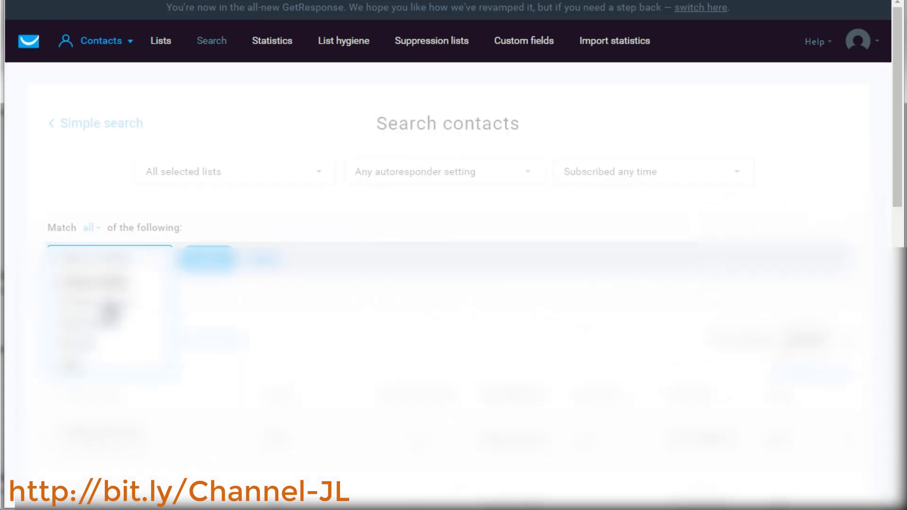
{"action": "left_click", "coordinate": [102, 310]}
{"action": "left_click", "coordinate": [282, 262]}
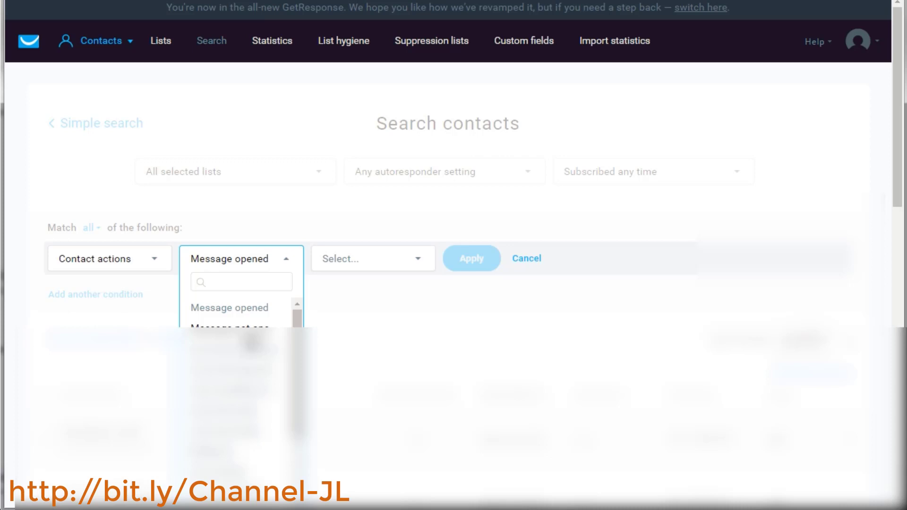
{"action": "scroll", "coordinate": [253, 342], "scroll_direction": "down", "scroll_amount": 3}
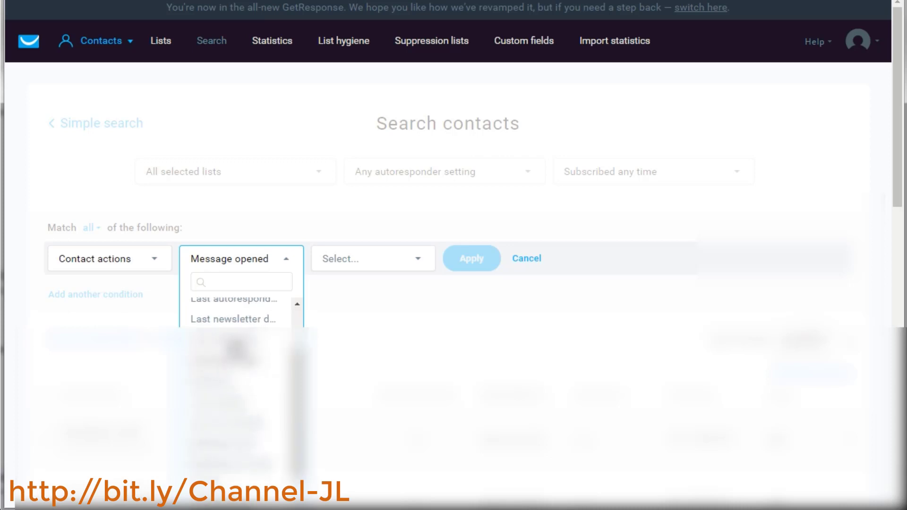
{"action": "left_click", "coordinate": [235, 341]}
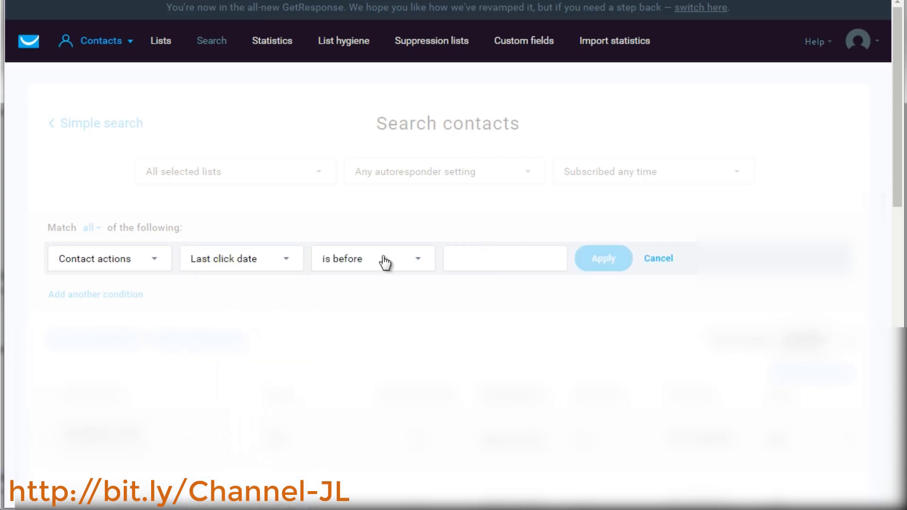
Set the condition to "is before" 05/10/2017 and apply the search
{"action": "left_click", "coordinate": [492, 258]}
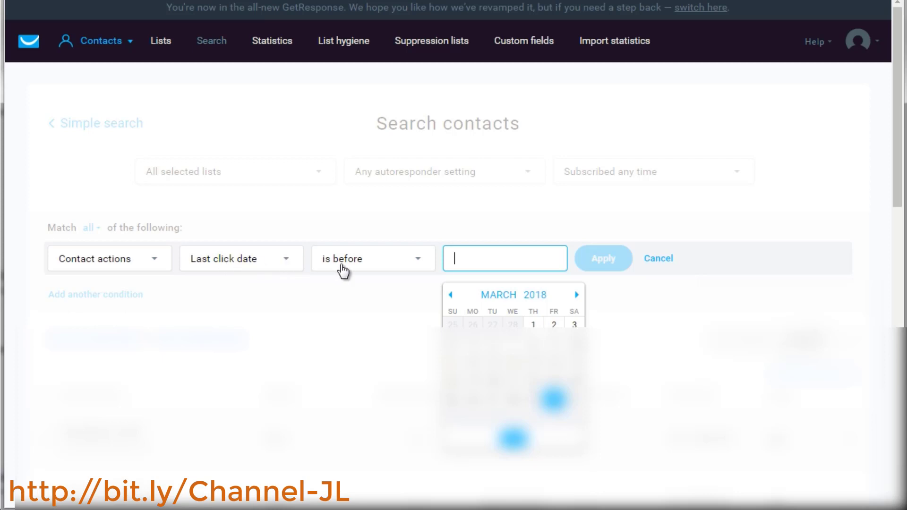
{"action": "left_click", "coordinate": [450, 294]}
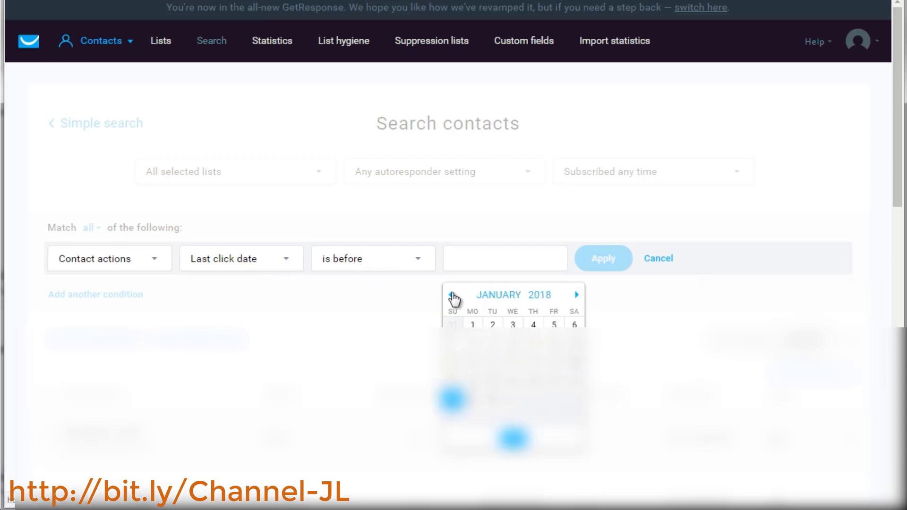
{"action": "left_click", "coordinate": [450, 294]}
{"action": "left_click", "coordinate": [512, 344]}
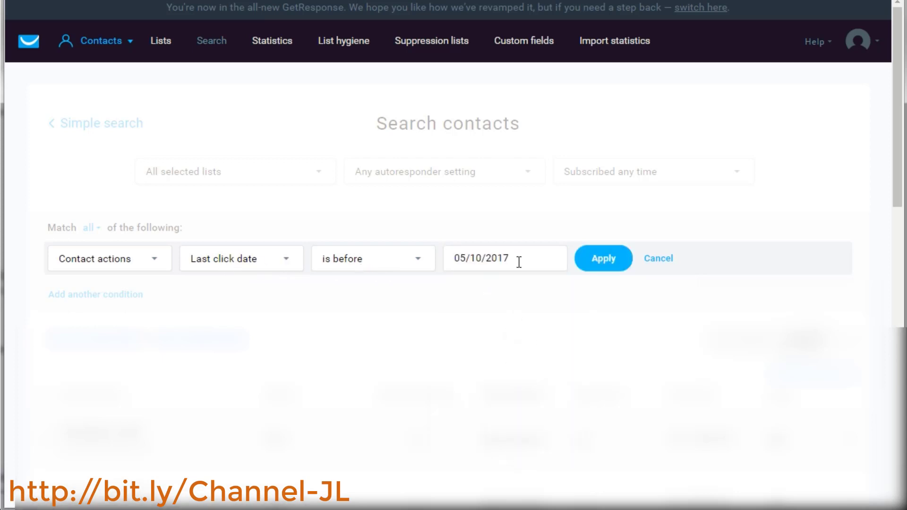
{"action": "left_click", "coordinate": [607, 261]}
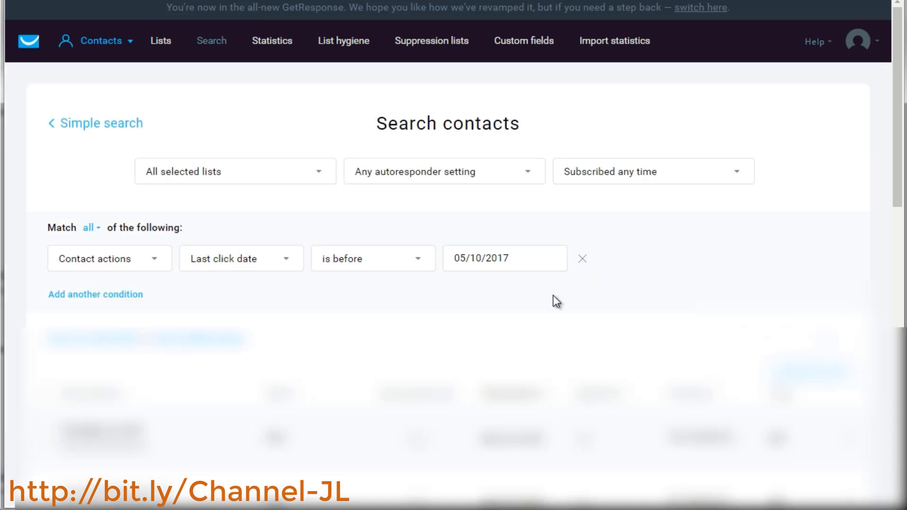